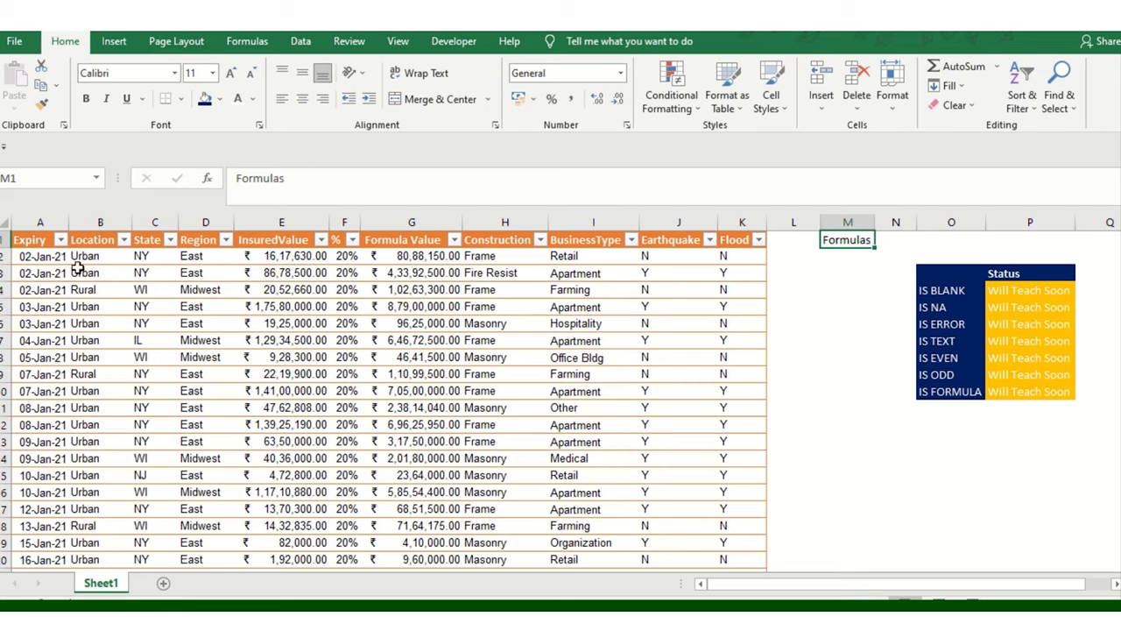
# Review the Policies table and the IS function status list, picking the IS BLANK entry
pyautogui.moveTo(35, 240); pyautogui.dragTo(720, 536)
pyautogui.scroll(-6, 507, 457)
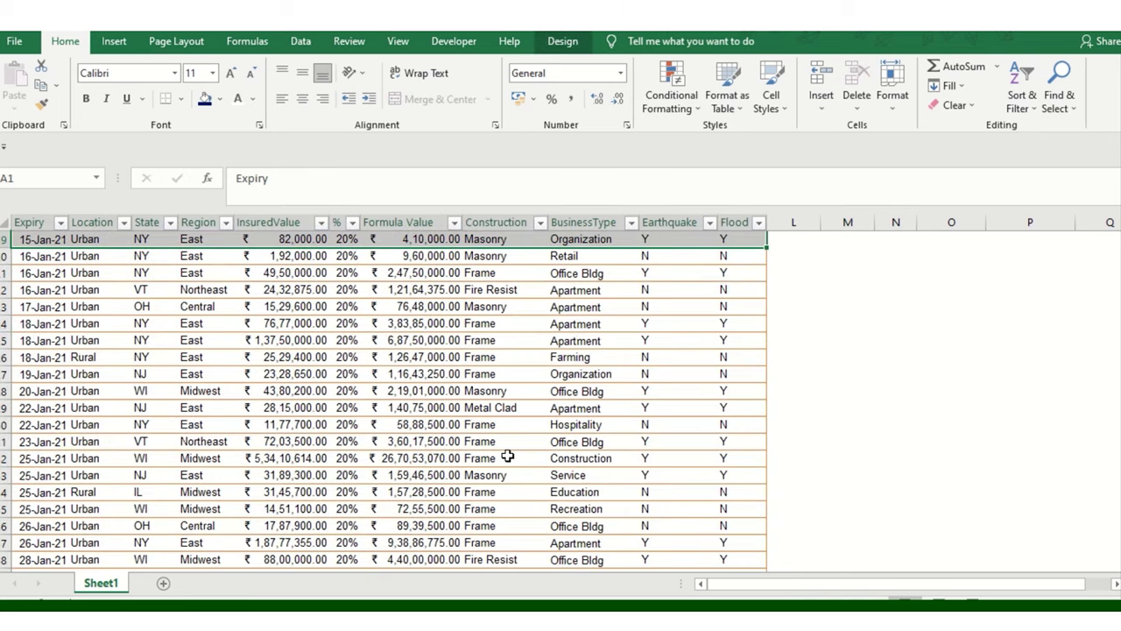
pyautogui.scroll(6, 507, 456)
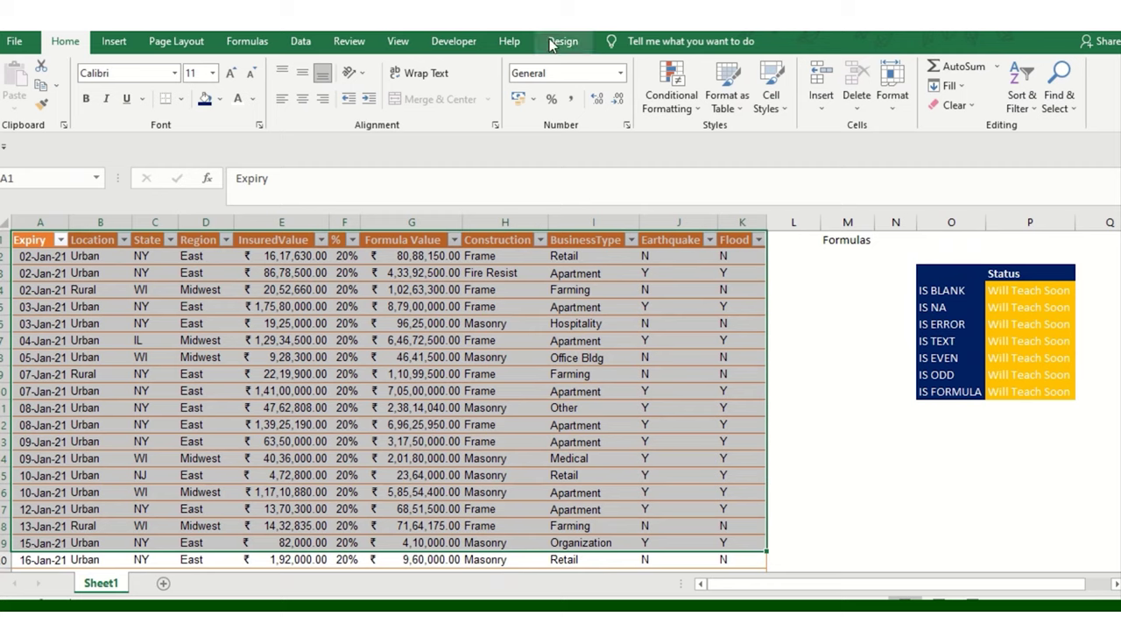
pyautogui.click(562, 41)
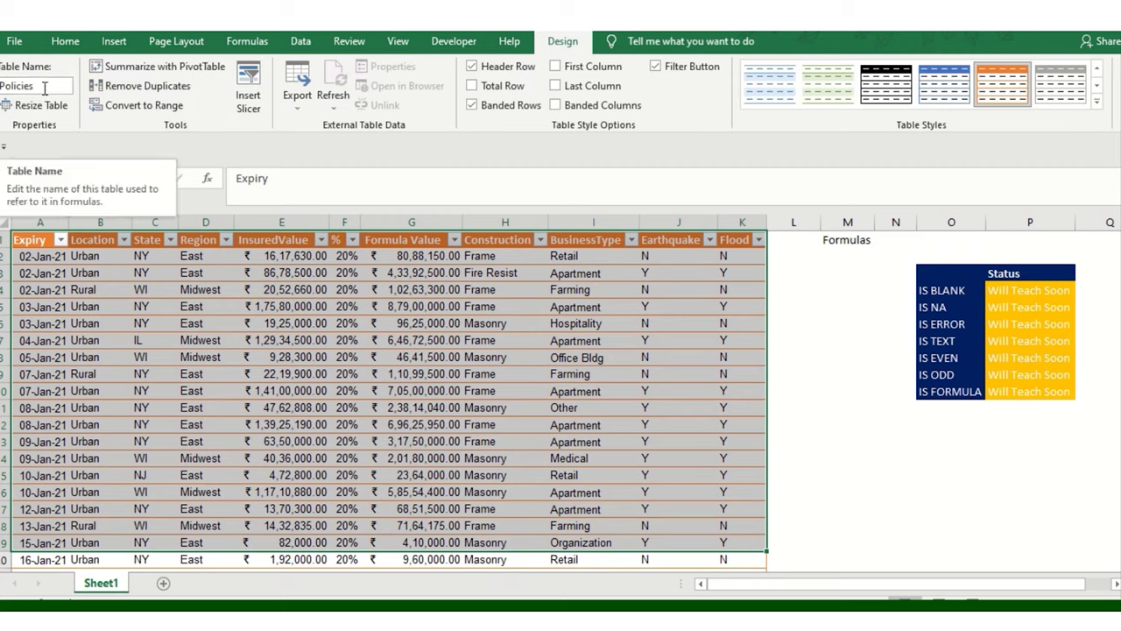
pyautogui.click(287, 407)
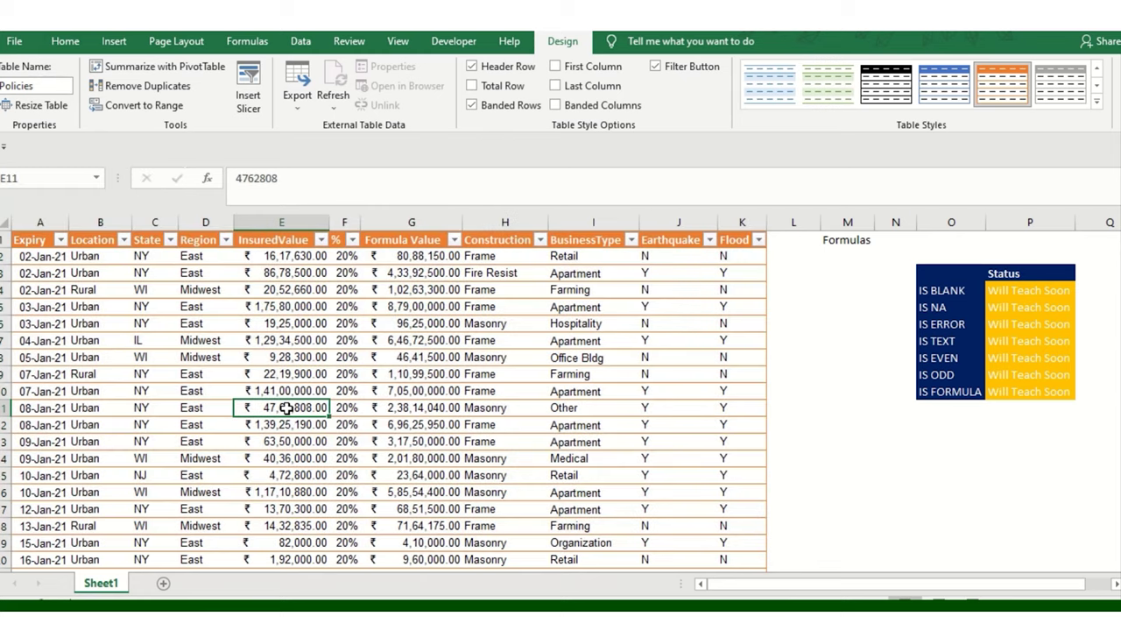
pyautogui.scroll(-3, 361, 373)
pyautogui.scroll(3, 613, 403)
pyautogui.moveTo(949, 284); pyautogui.dragTo(1018, 391)
pyautogui.click(794, 328)
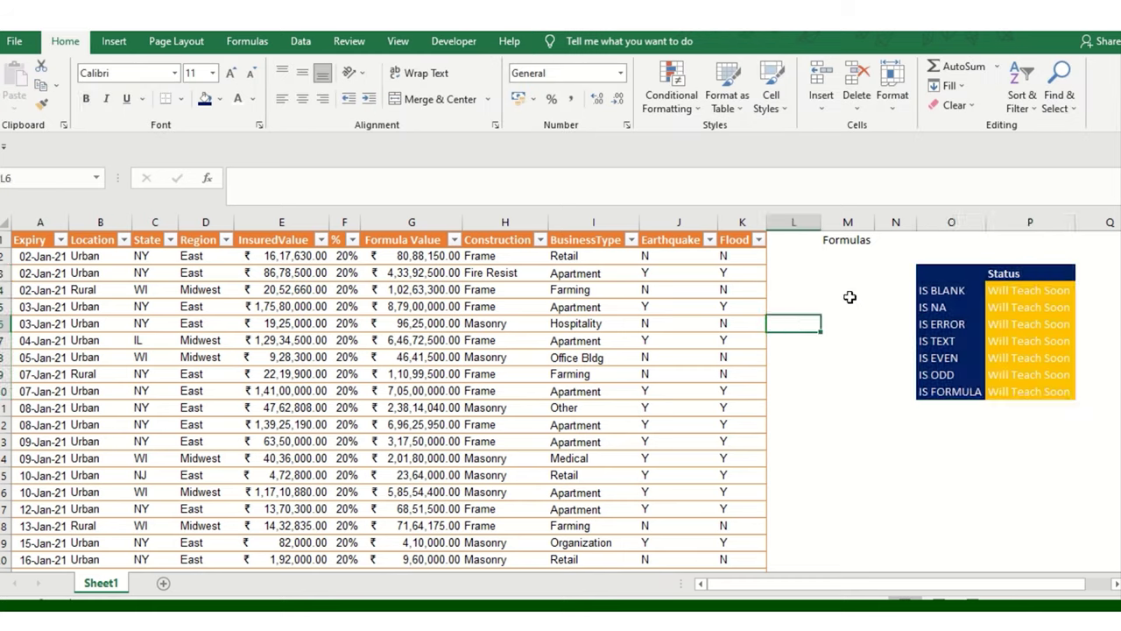
pyautogui.click(924, 288)
# Enter =ISBLANK(K:K) in M2 to test the whole Flood column
pyautogui.click(828, 260)
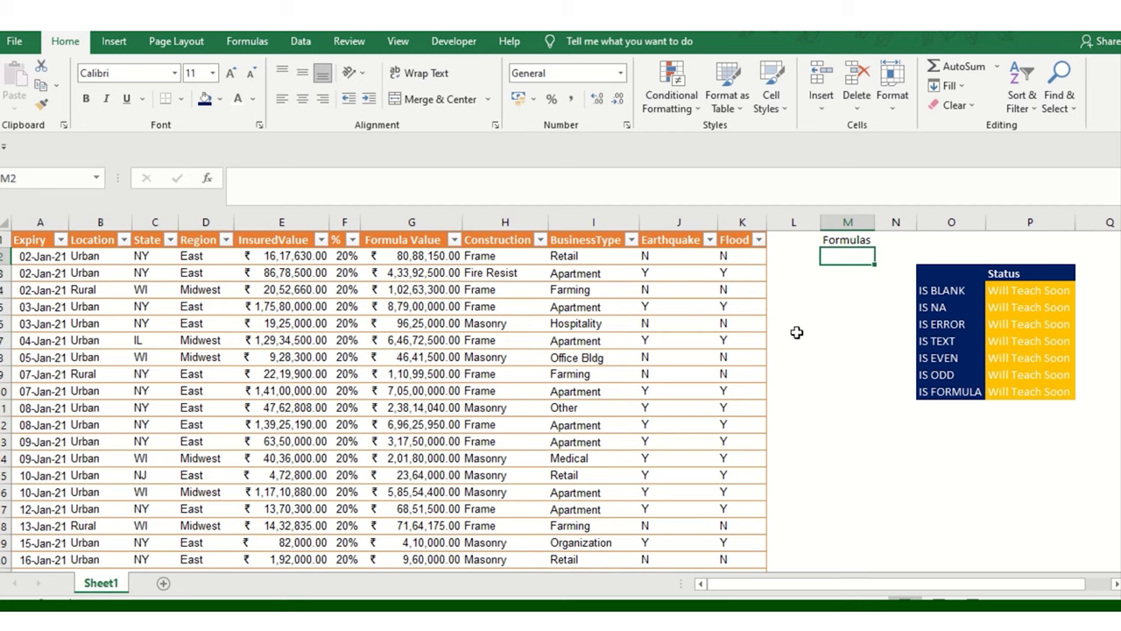
pyautogui.write('=is')
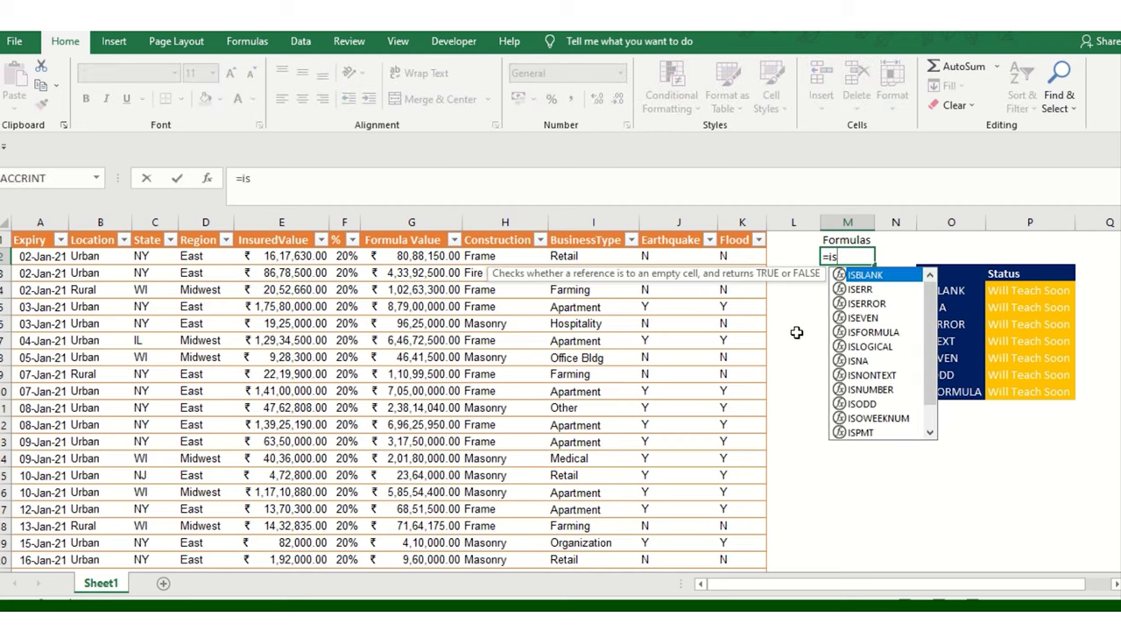
pyautogui.doubleClick(863, 275)
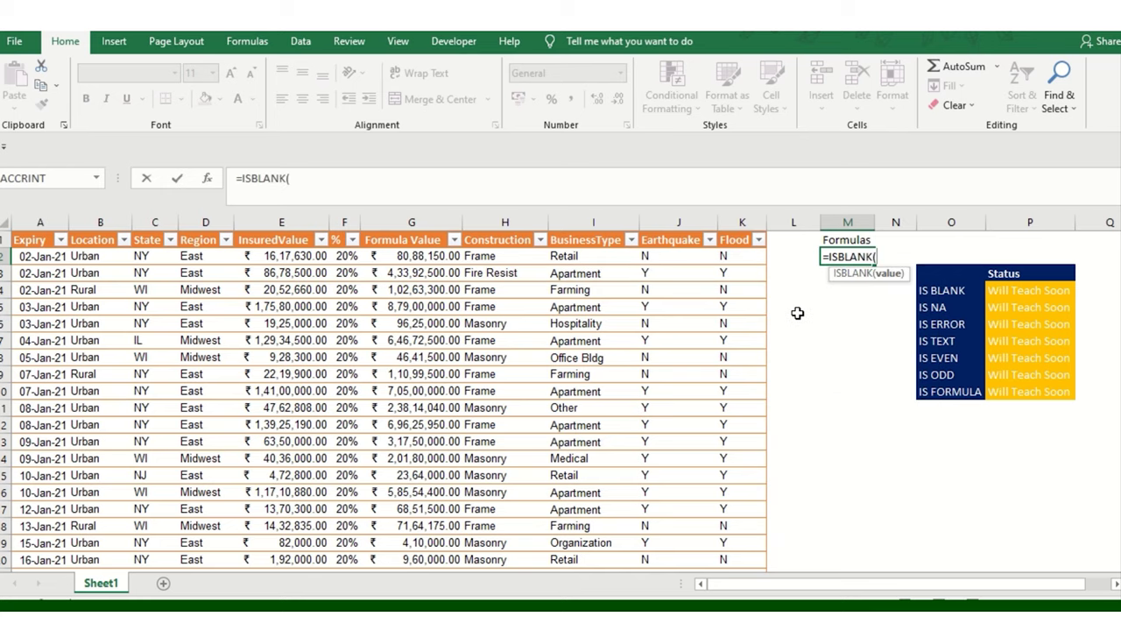
pyautogui.click(740, 221)
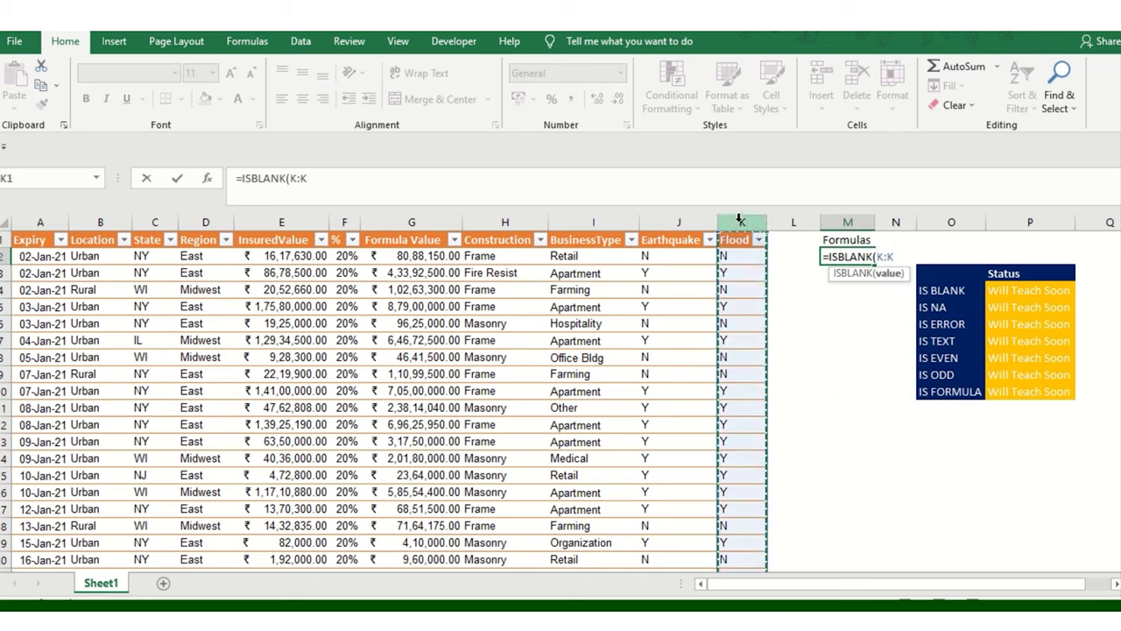
pyautogui.write(')')
pyautogui.press('Return')
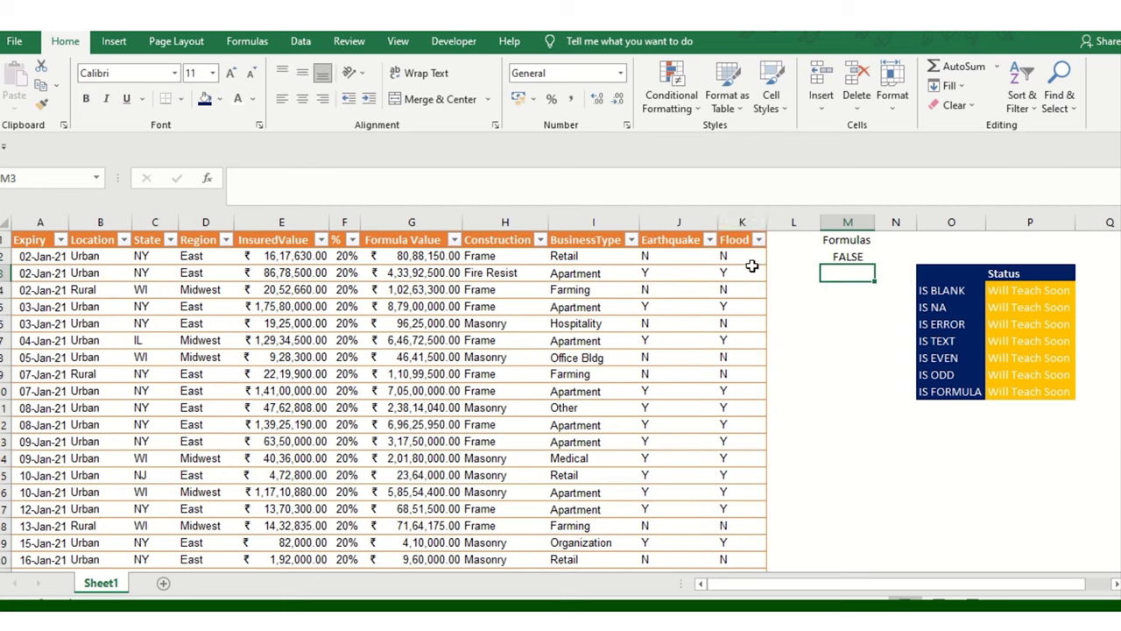
# Fill the ISBLANK formula down from M2 to M12
pyautogui.click(751, 258)
pyautogui.click(841, 258)
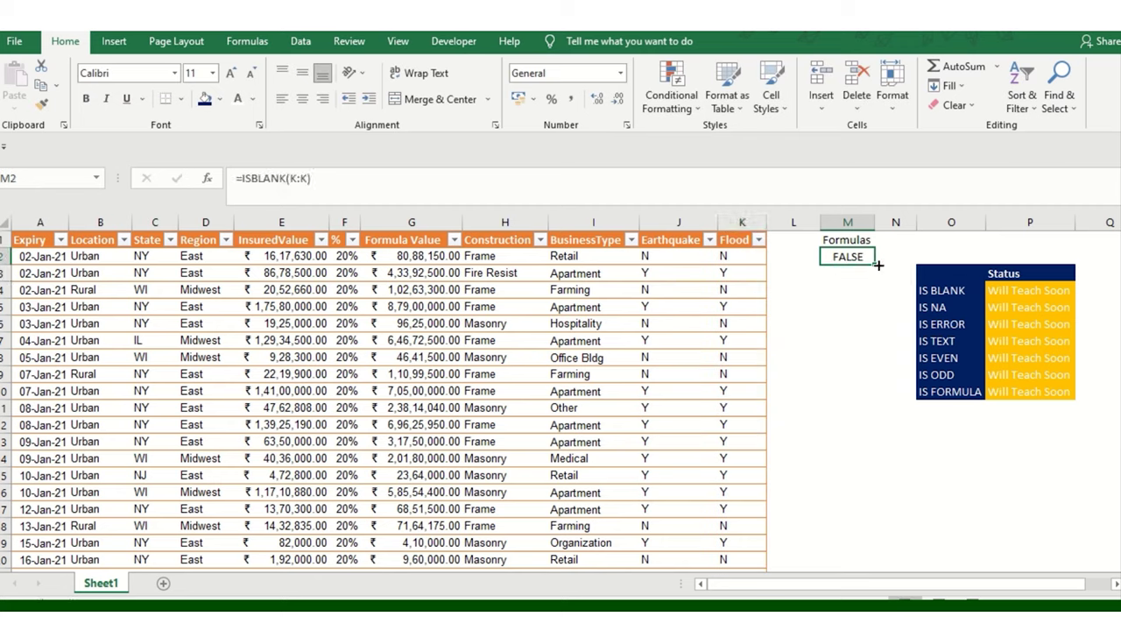
pyautogui.moveTo(876, 262); pyautogui.dragTo(886, 424)
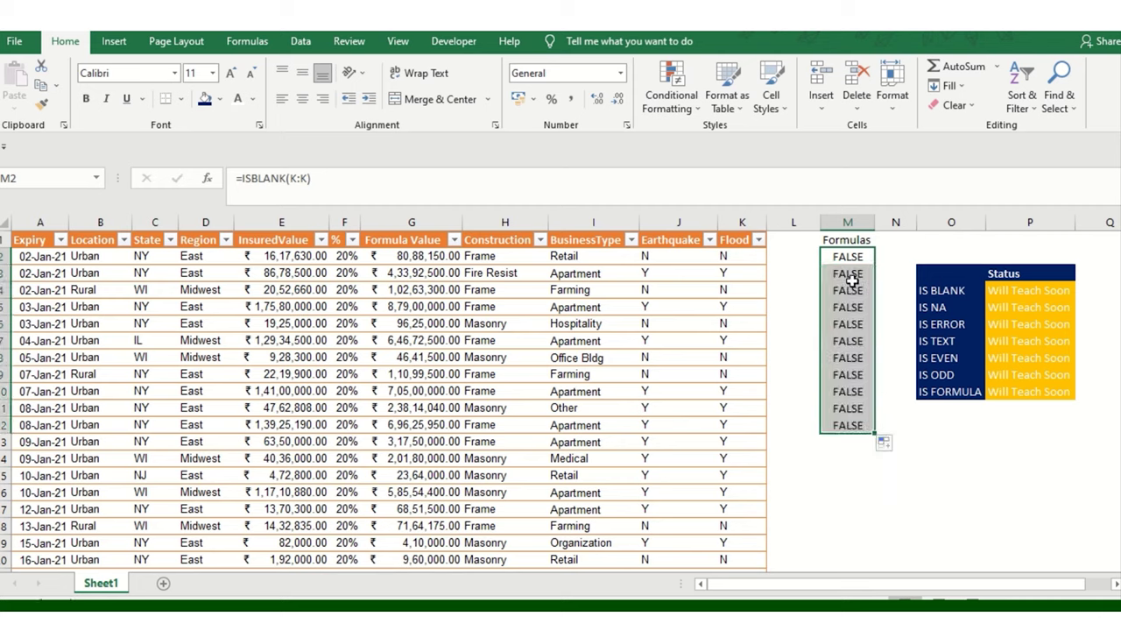
pyautogui.click(738, 262)
# Clear Flood cells K3:K9 to get TRUE results, then mark IS BLANK as Done
pyautogui.moveTo(740, 277); pyautogui.dragTo(753, 375)
pyautogui.press('Delete')
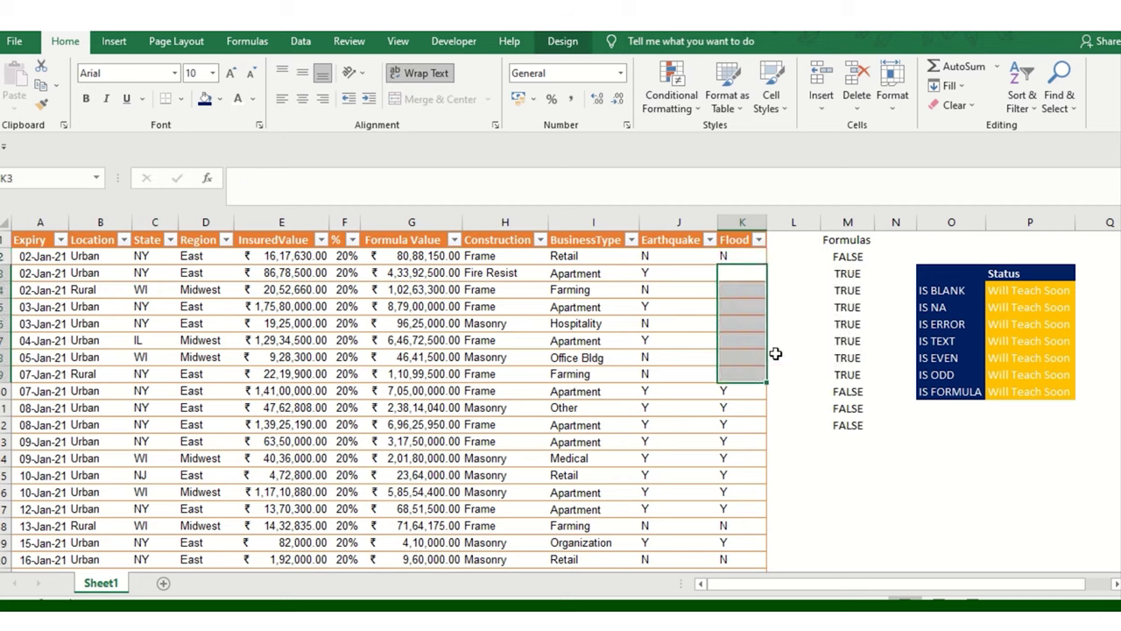
pyautogui.moveTo(848, 273); pyautogui.dragTo(735, 373)
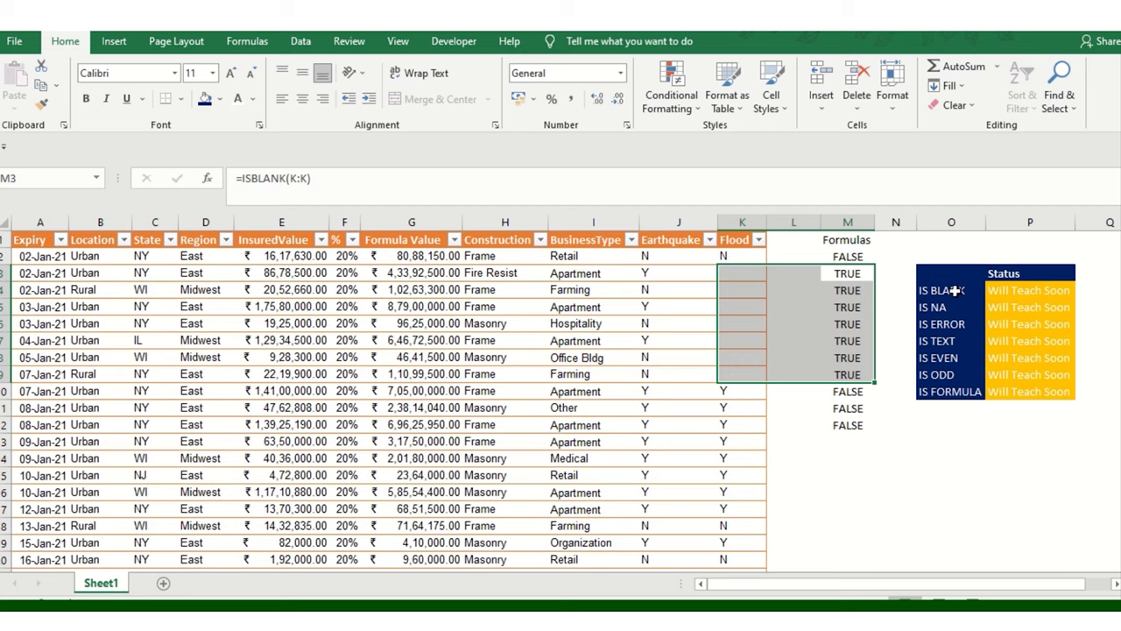
pyautogui.click(1015, 289)
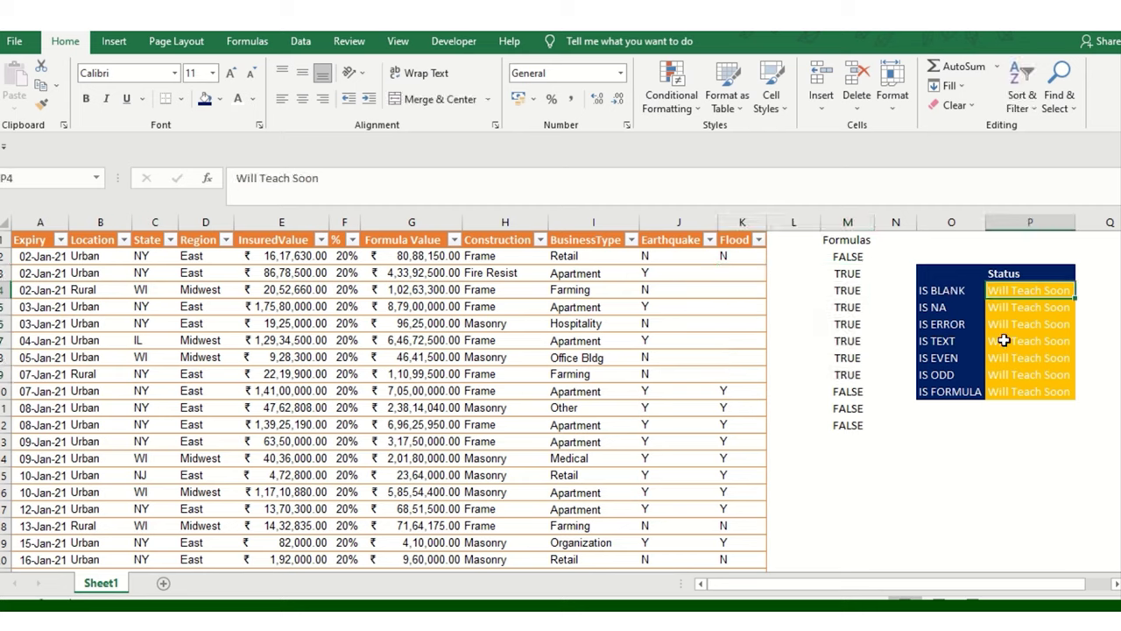
pyautogui.write('Done')
pyautogui.press('Return')
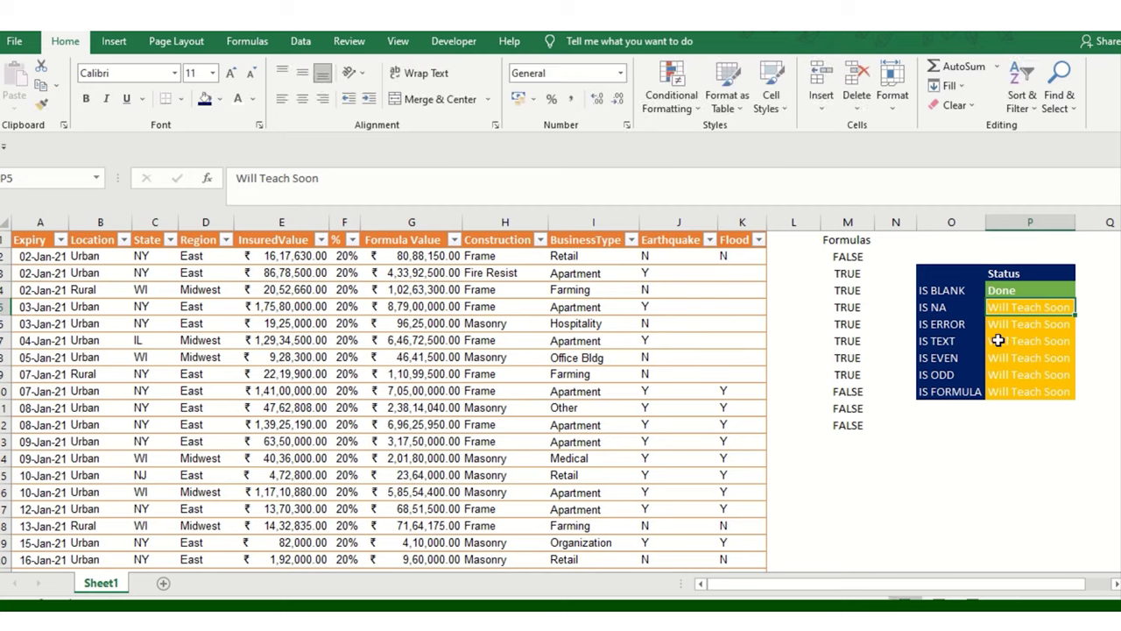
# Delete the ISBLANK results in column M and refill Flood cells K2:K11 with N
pyautogui.moveTo(857, 239); pyautogui.dragTo(866, 422)
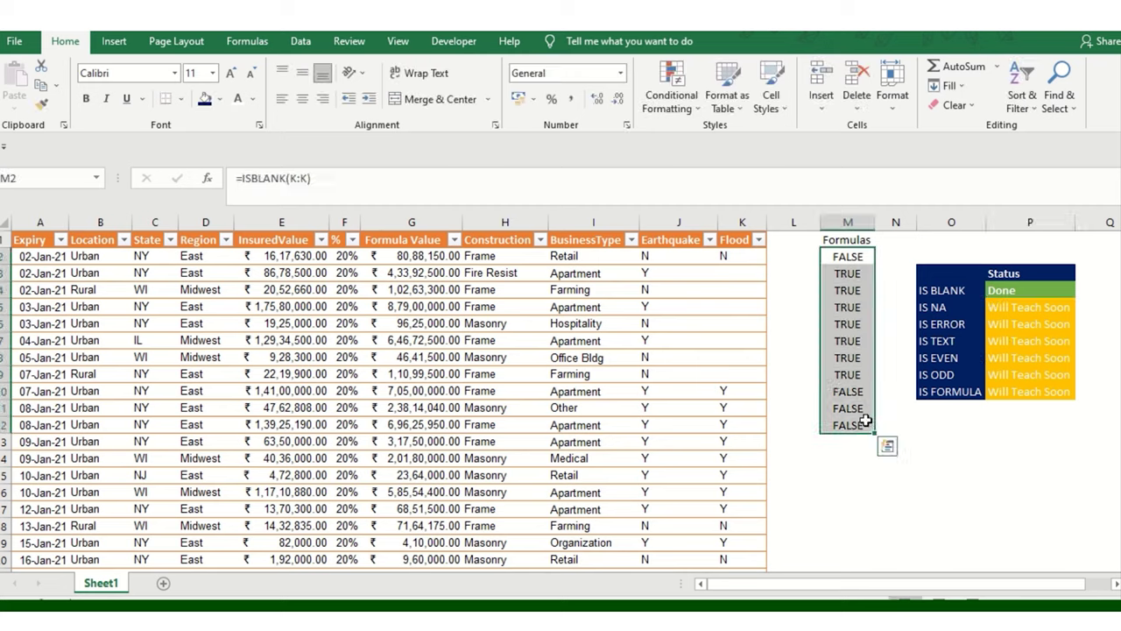
pyautogui.press('Delete')
pyautogui.moveTo(726, 255); pyautogui.dragTo(740, 402)
pyautogui.hotkey('ctrl', 'd')
# In Q5 beside IS NA, enter a note beginning 'Lookup , match , vlookup and hlookup specif'
pyautogui.click(841, 340)
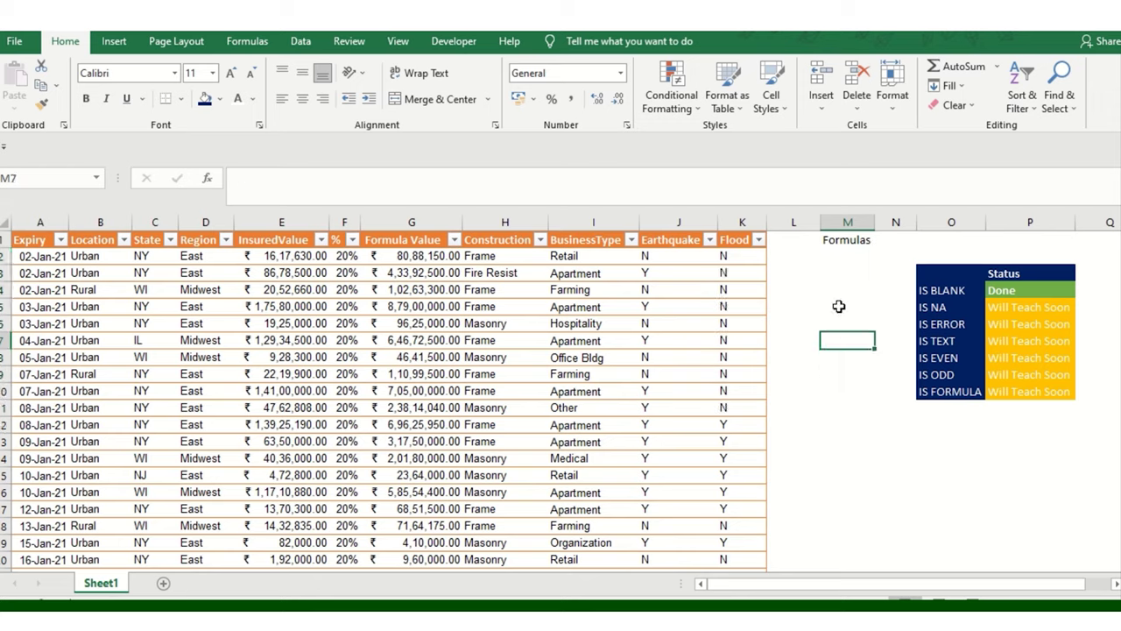
pyautogui.press('Up')
pyautogui.press('Up')
pyautogui.press('Up')
pyautogui.press('Up')
pyautogui.press('Up')
pyautogui.click(946, 307)
pyautogui.press('Right')
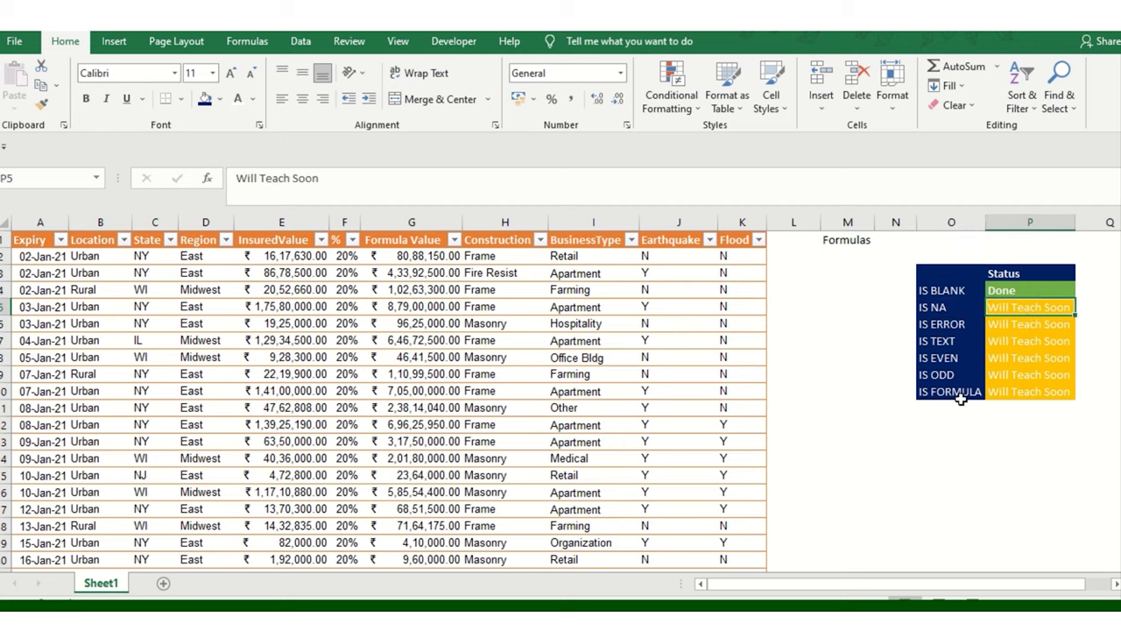
pyautogui.click(58, 262)
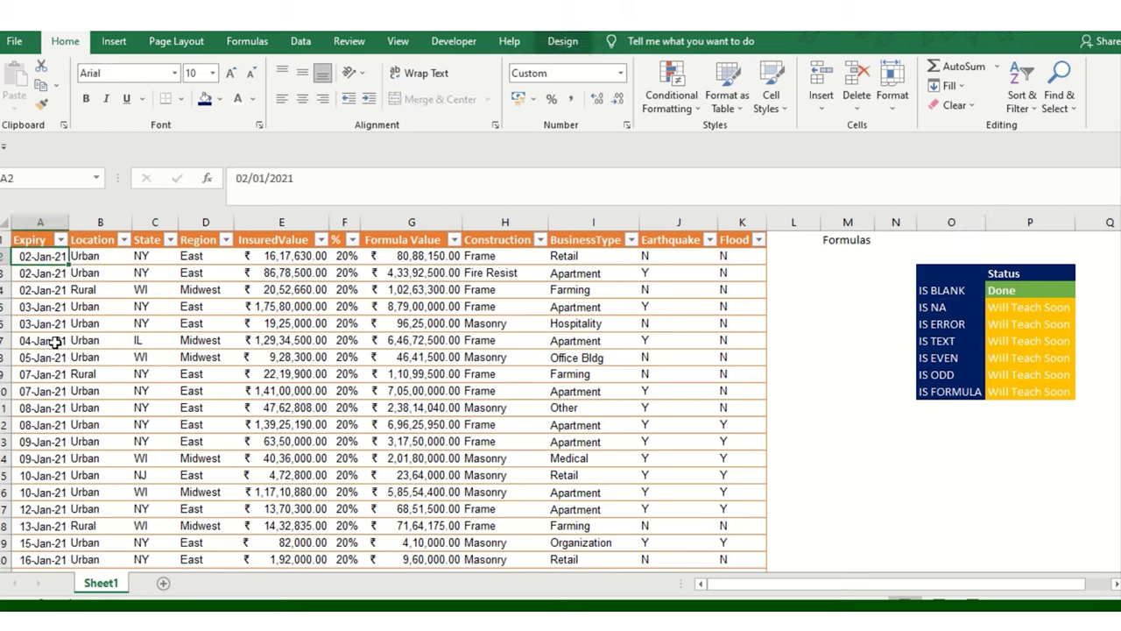
pyautogui.click(939, 305)
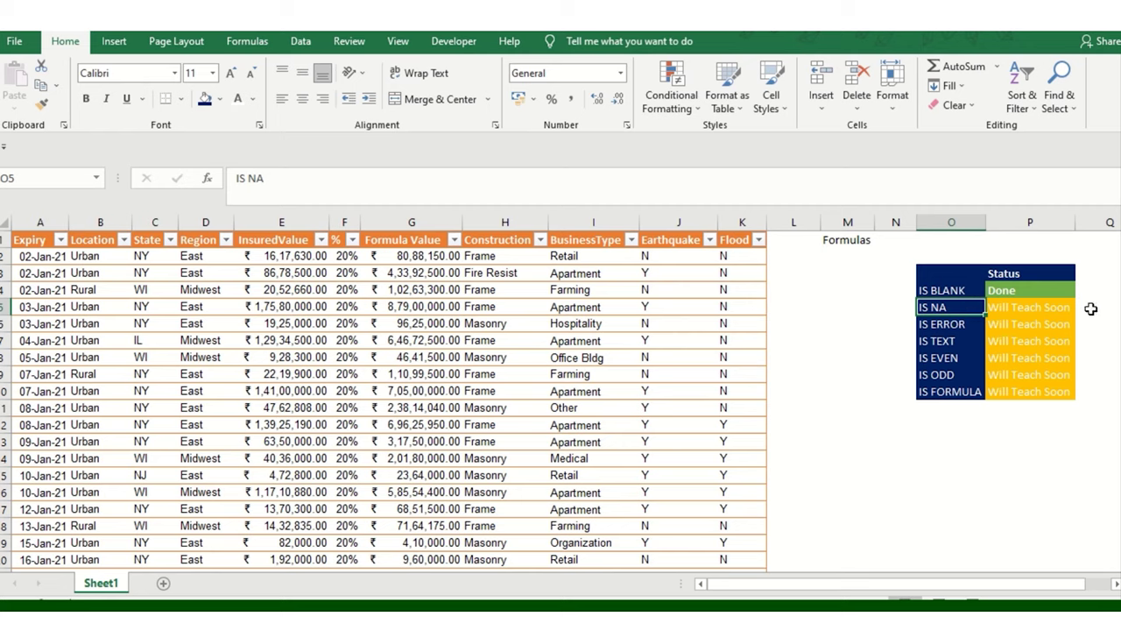
pyautogui.click(1090, 309)
pyautogui.hscroll(2, 932, 492)
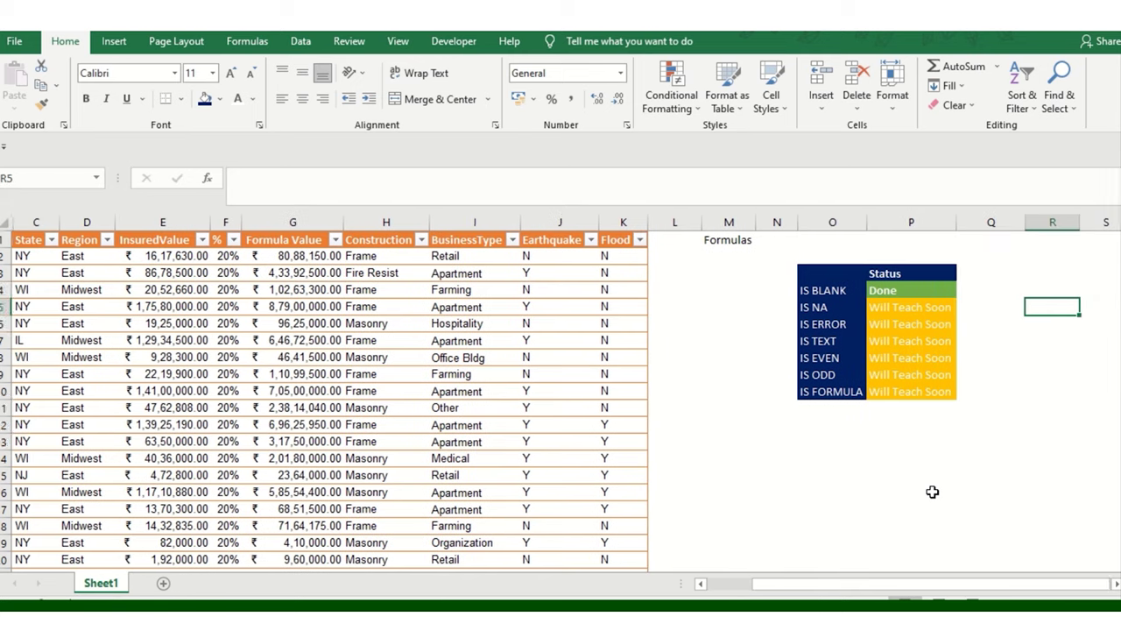
pyautogui.write('Lookup , match , vlookup an')
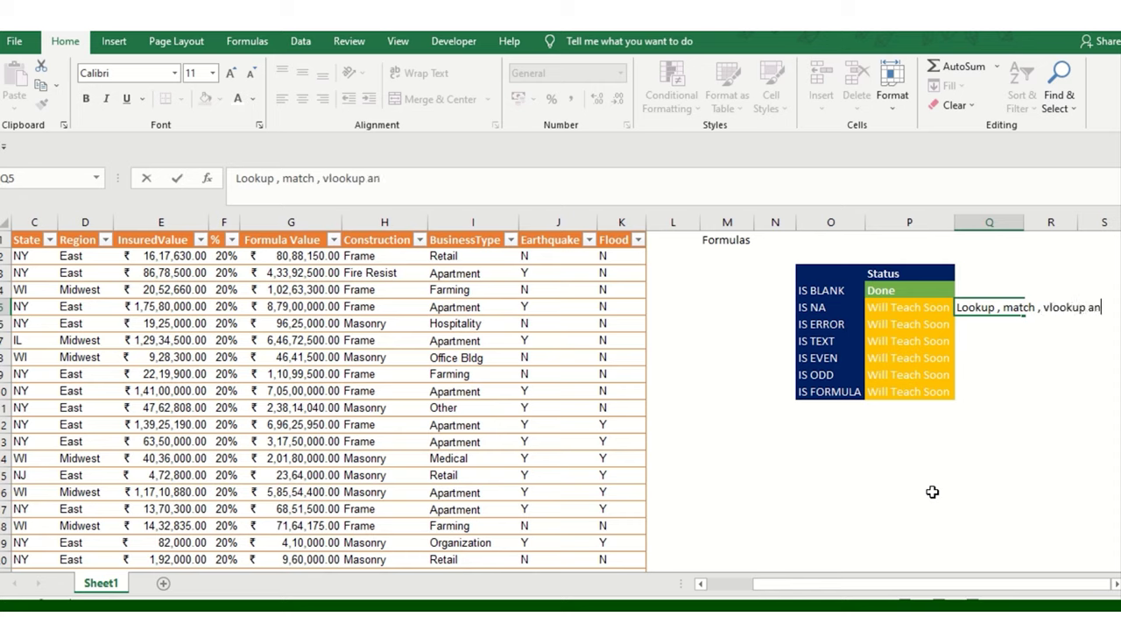
pyautogui.write('d hlook')
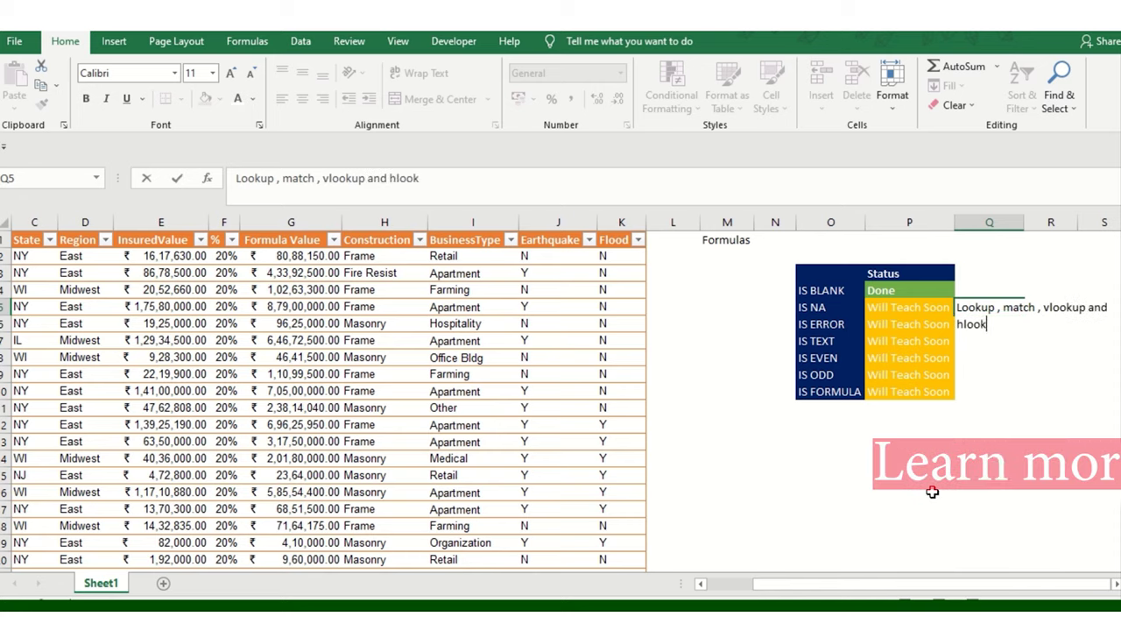
pyautogui.write('up specificall')
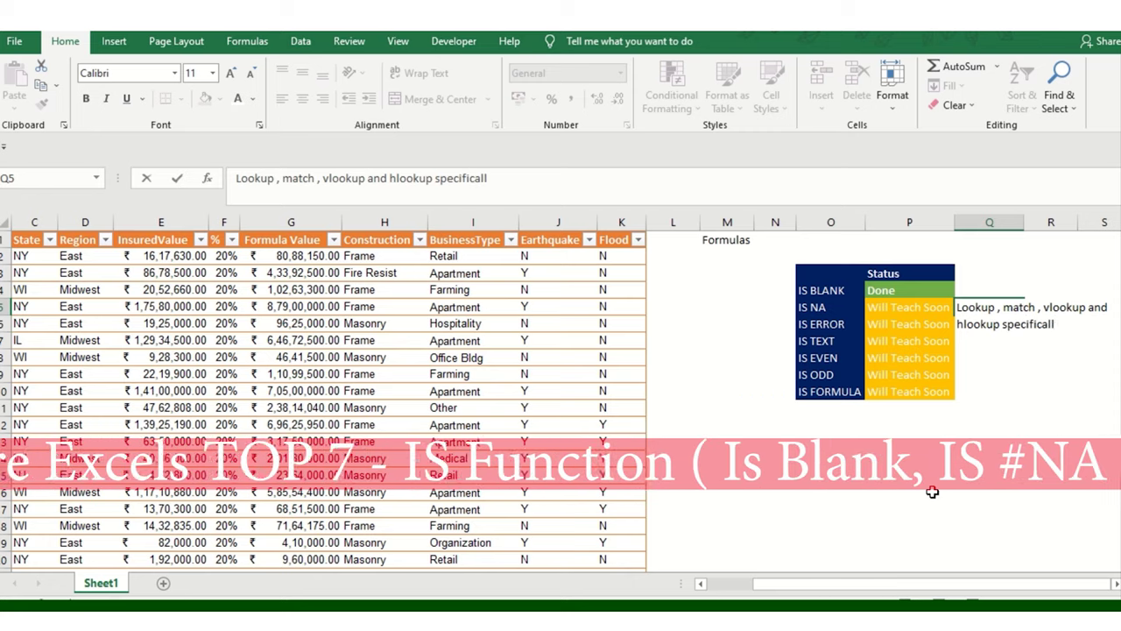
pyautogui.press('Return')
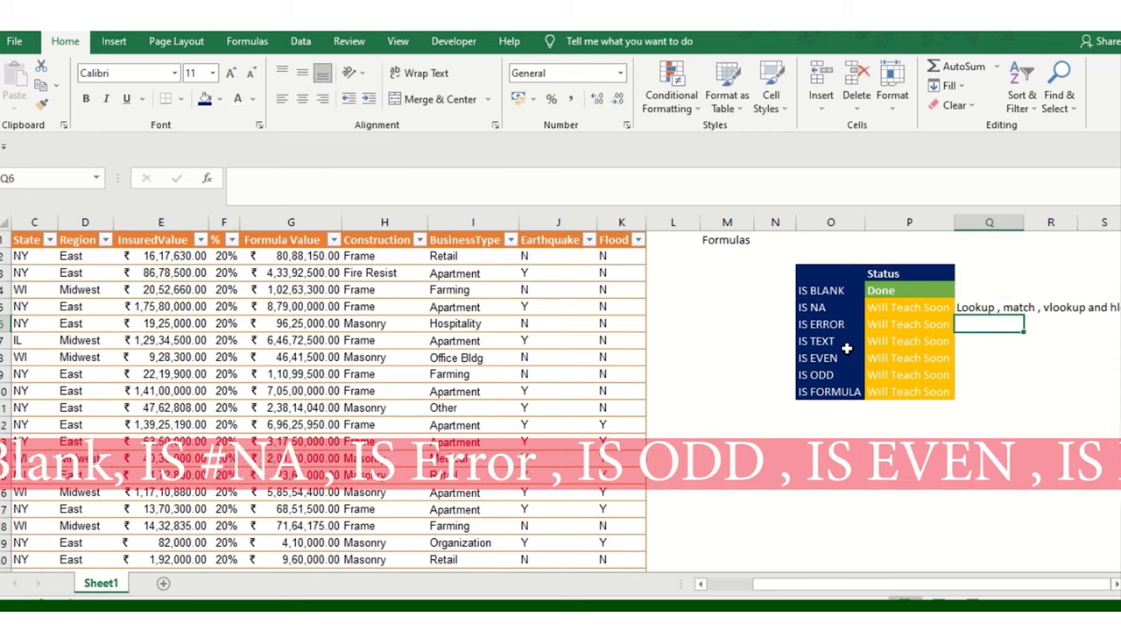
# Copy the 02-Jan-21 Expiry date from A2 into L2, adding column L to the table
pyautogui.click(727, 307)
pyautogui.click(846, 314)
pyautogui.click(687, 273)
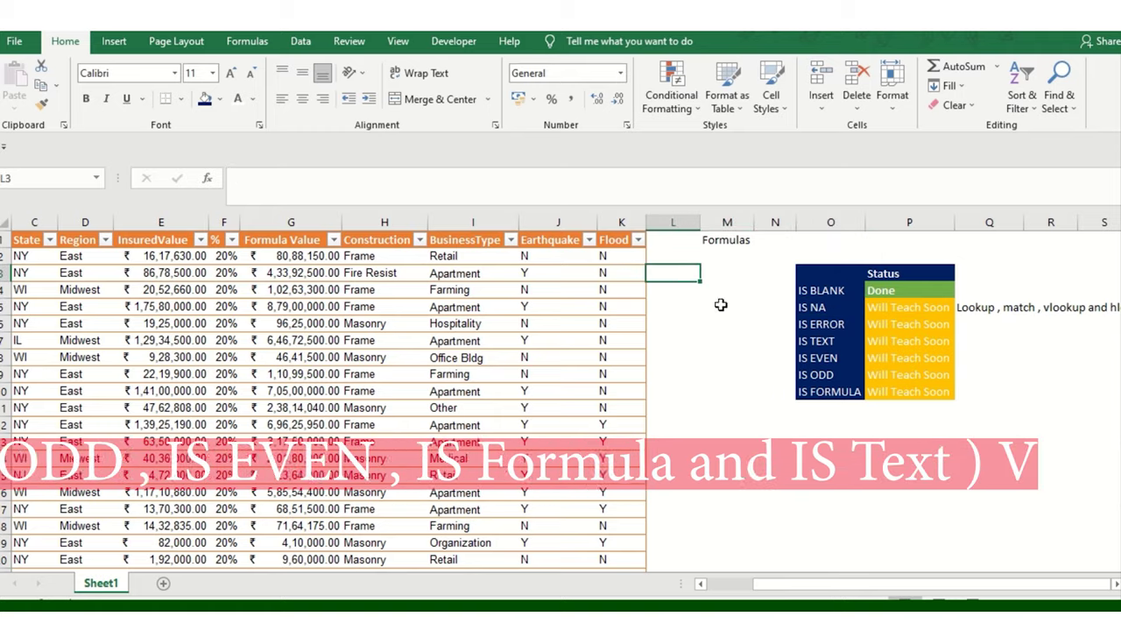
pyautogui.click(719, 278)
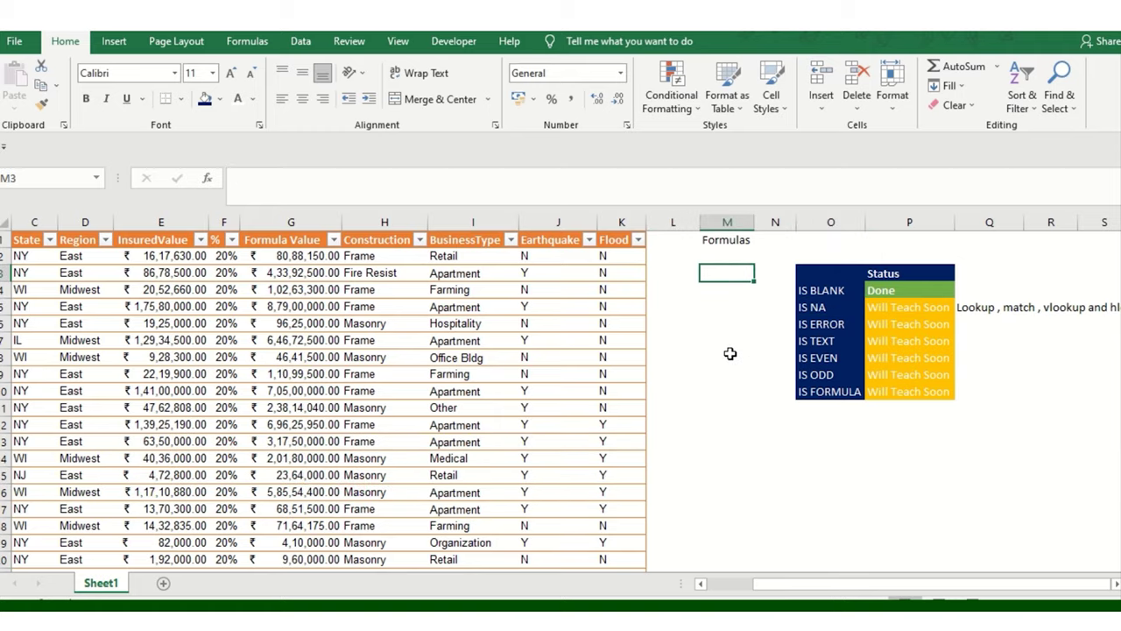
pyautogui.click(227, 323)
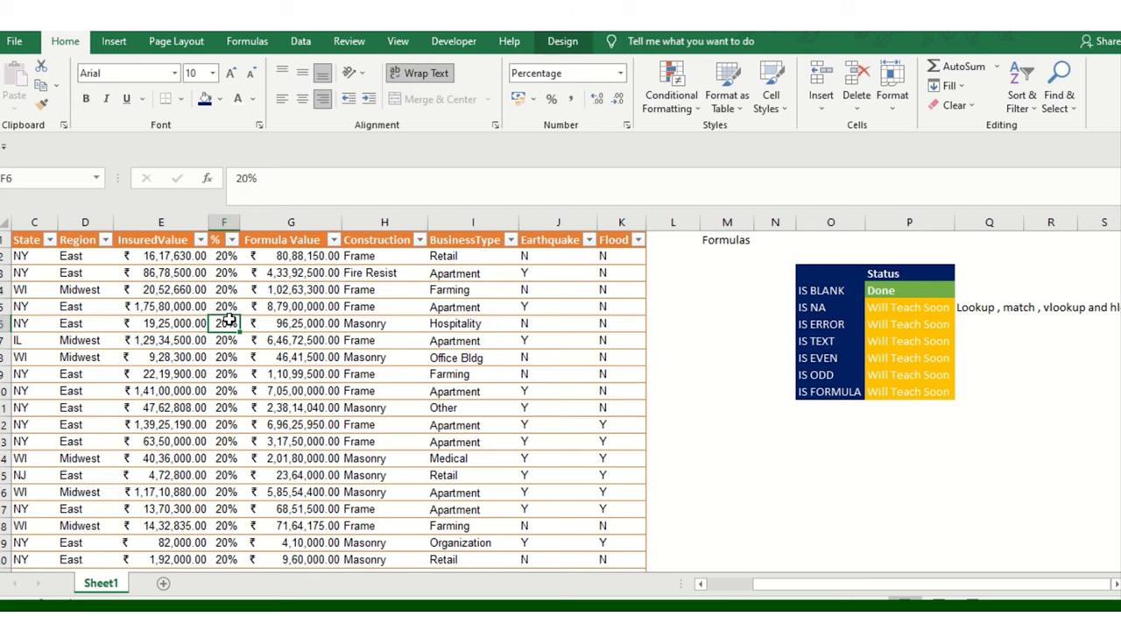
pyautogui.press('Left')
pyautogui.press('Left')
pyautogui.press('Left')
pyautogui.press('Left')
pyautogui.press('Left')
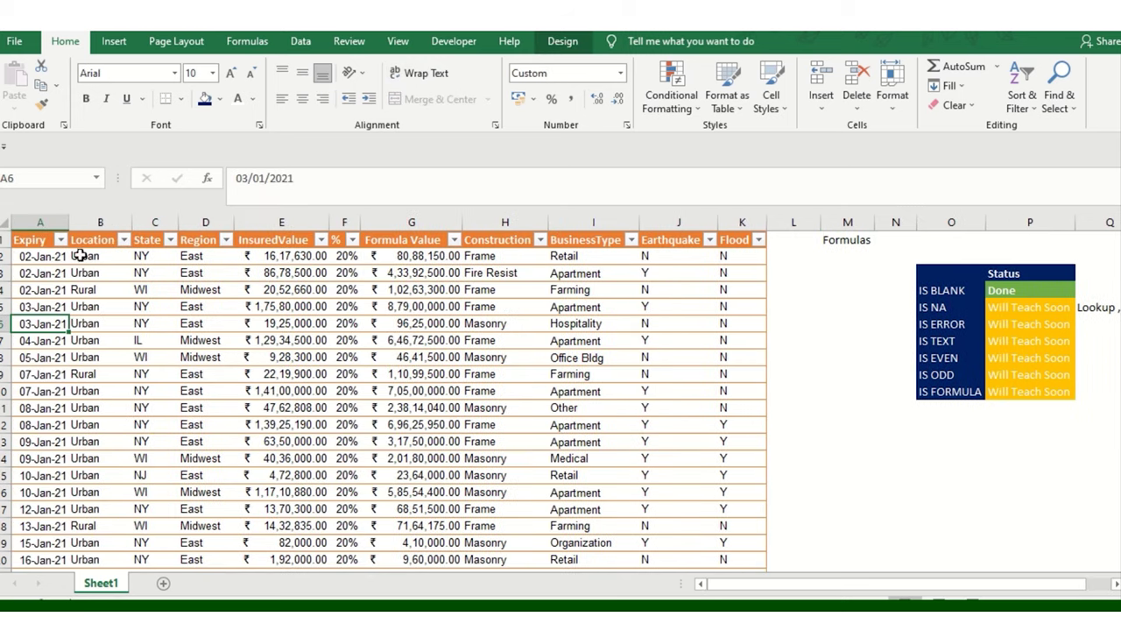
pyautogui.click(37, 255)
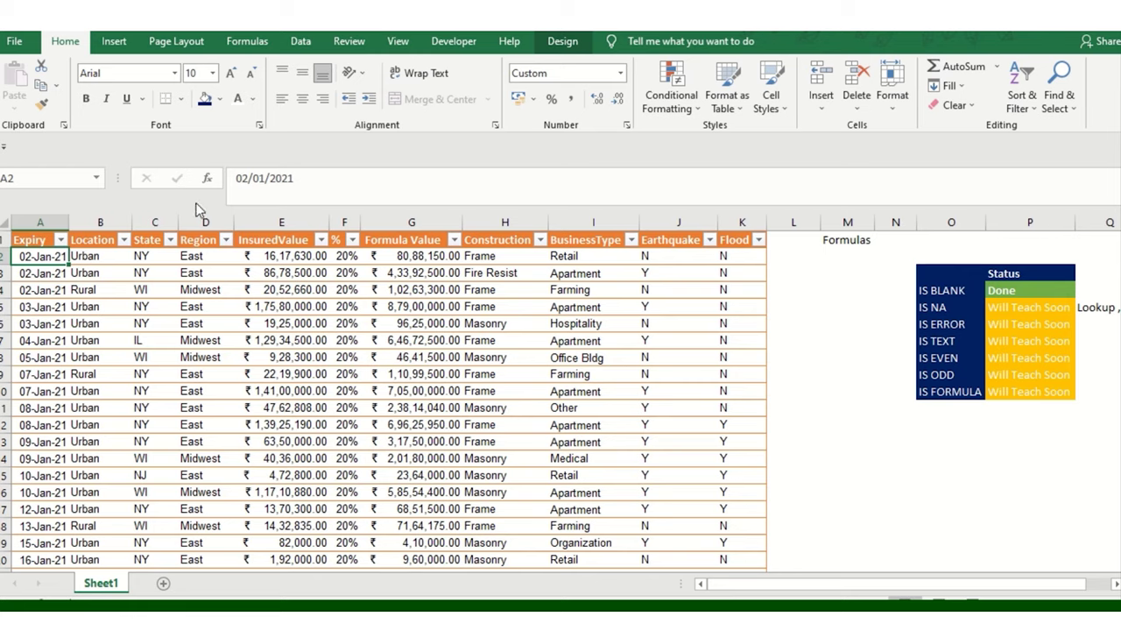
pyautogui.hotkey('ctrl', 'c')
pyautogui.click(794, 256)
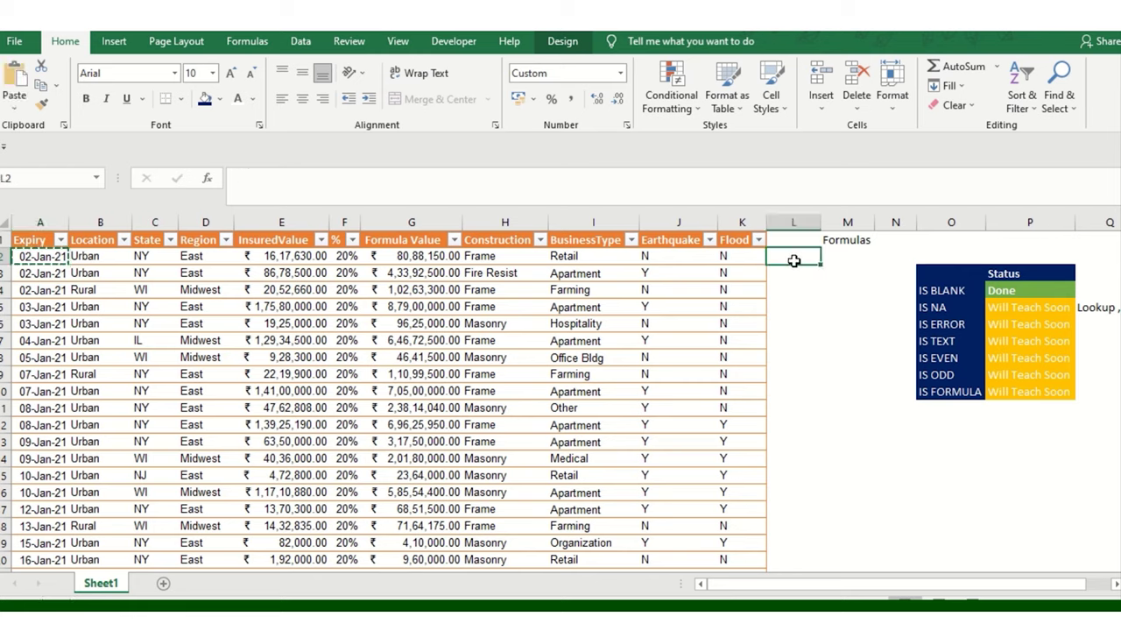
pyautogui.hotkey('ctrl', 'v')
pyautogui.click(850, 256)
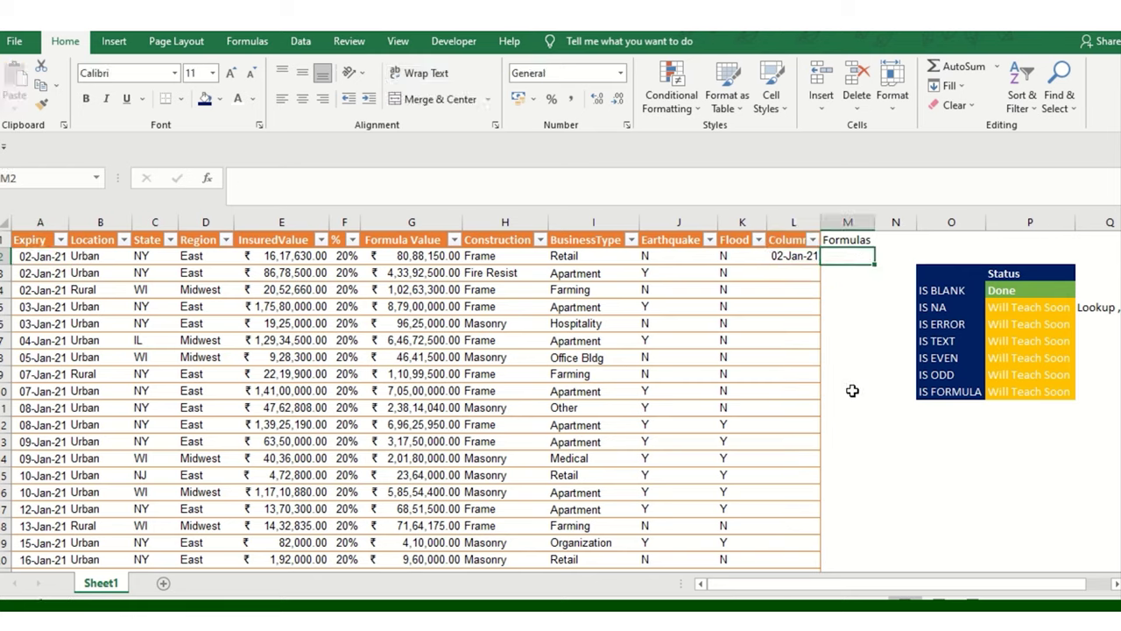
pyautogui.write('=va')
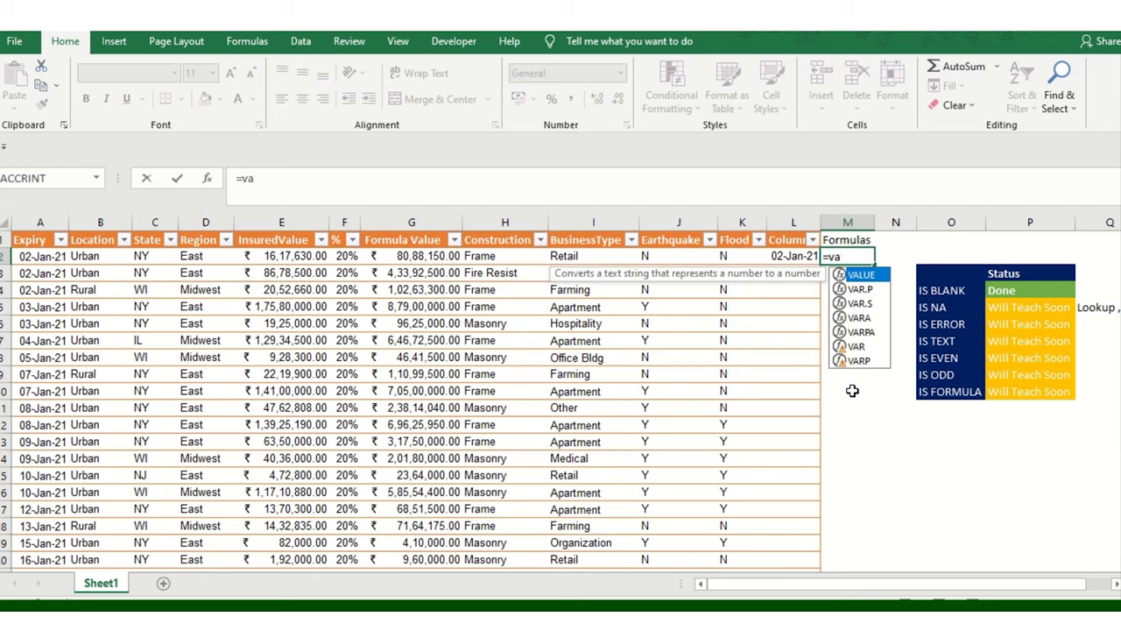
pyautogui.press('BackSpace')
pyautogui.write('l')
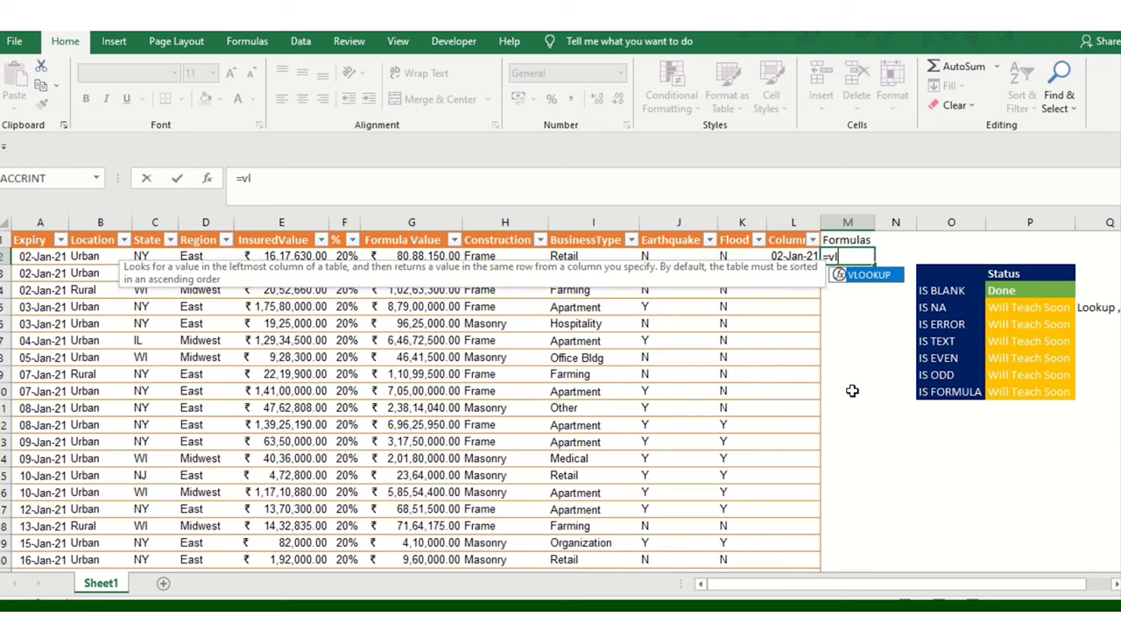
pyautogui.doubleClick(882, 276)
pyautogui.click(807, 258)
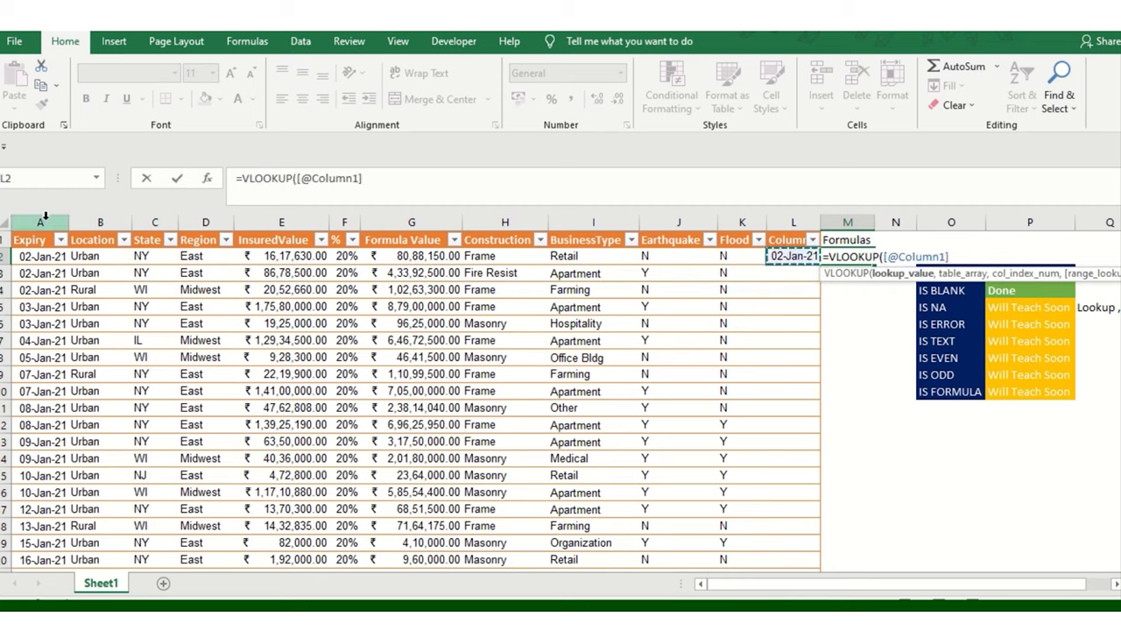
pyautogui.write(',')
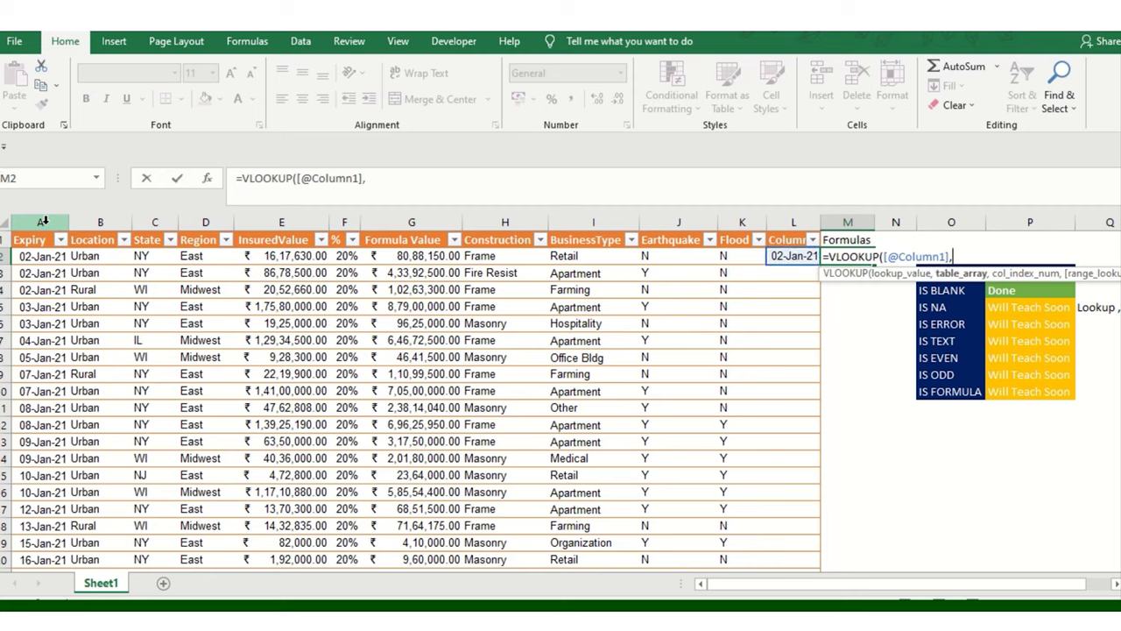
pyautogui.moveTo(49, 226); pyautogui.dragTo(717, 225)
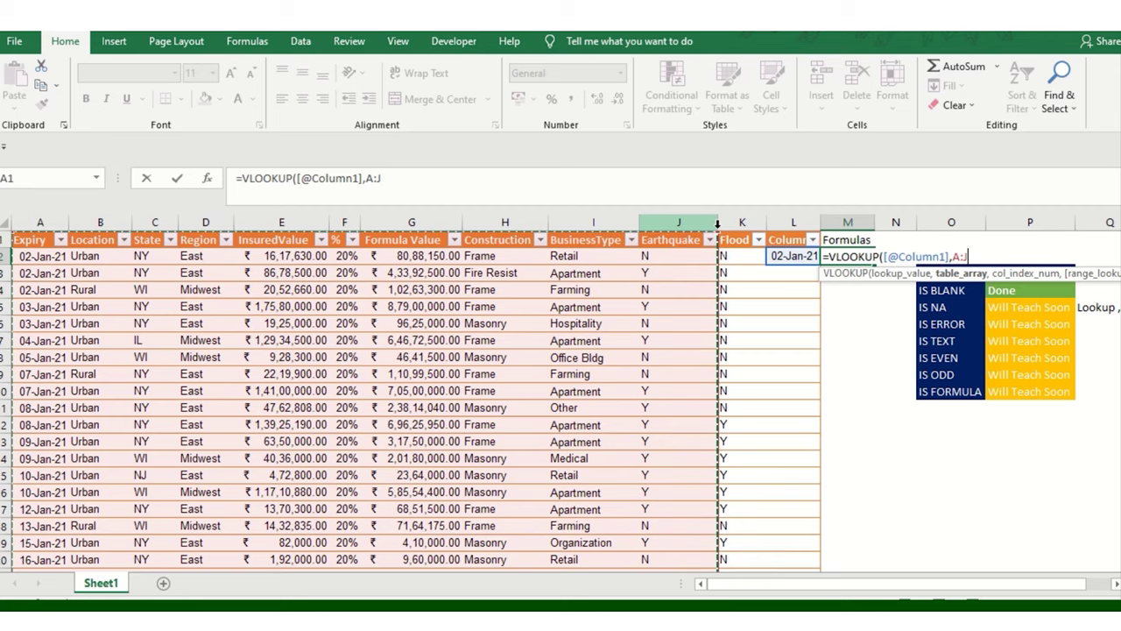
pyautogui.write(',')
pyautogui.write('4')
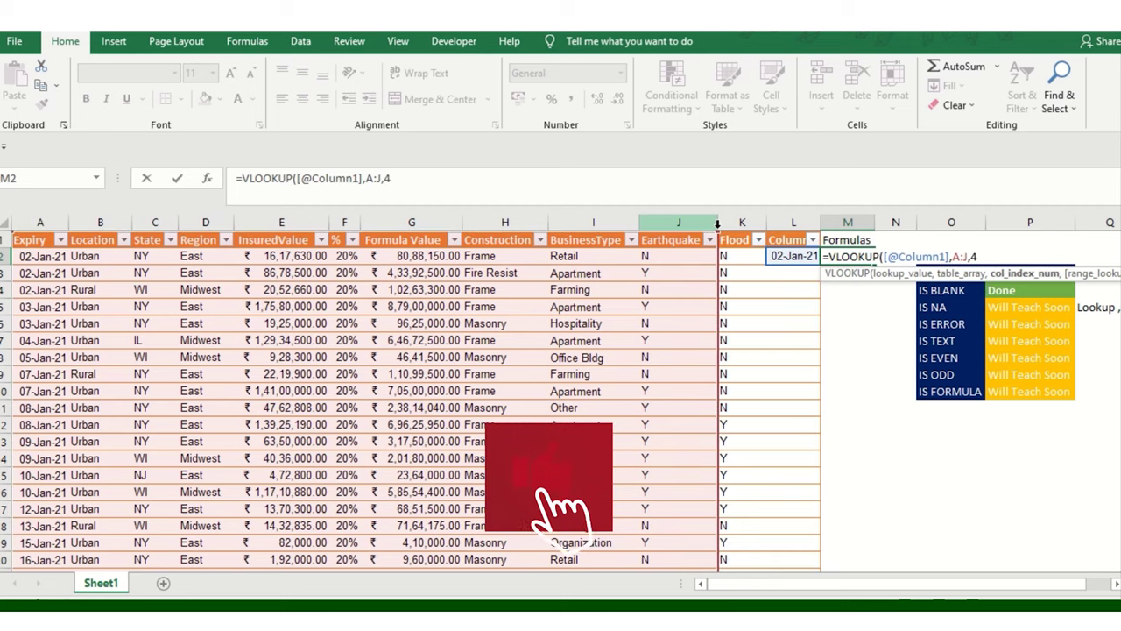
pyautogui.write(',0)')
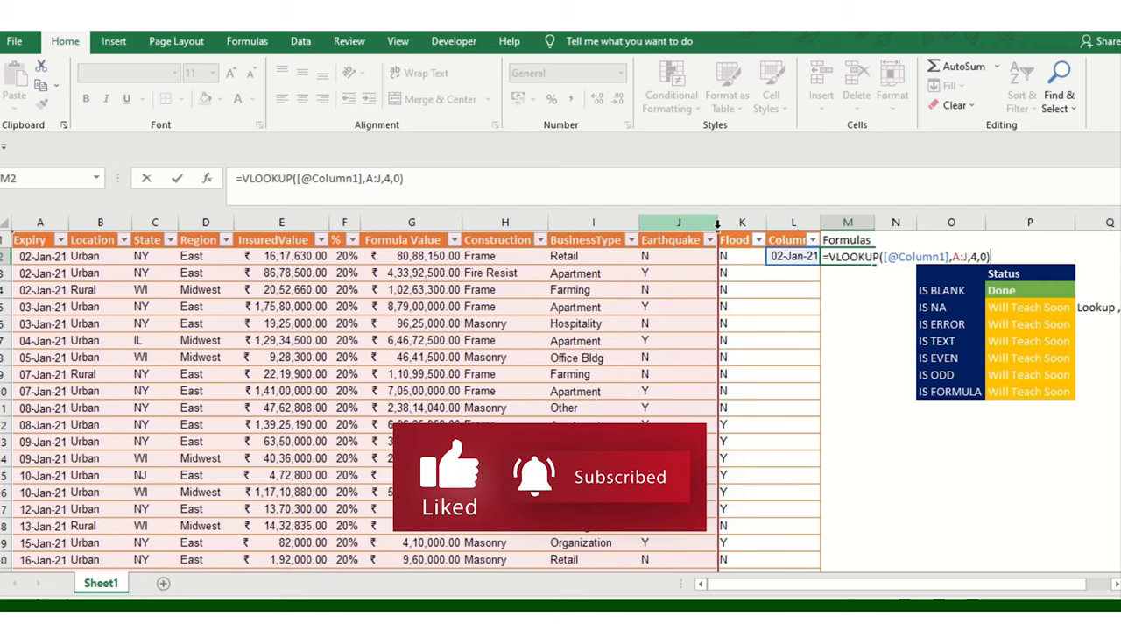
pyautogui.press('Return')
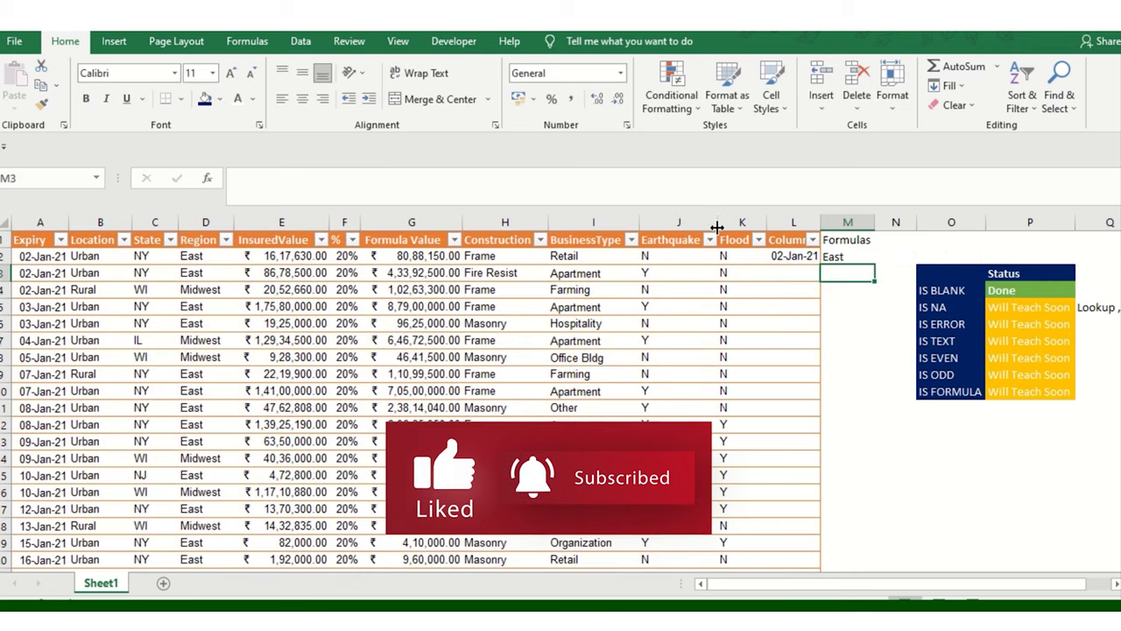
# Fill the 02-Jan-21 date and VLOOKUP down L2:M11, each returning East
pyautogui.click(869, 255)
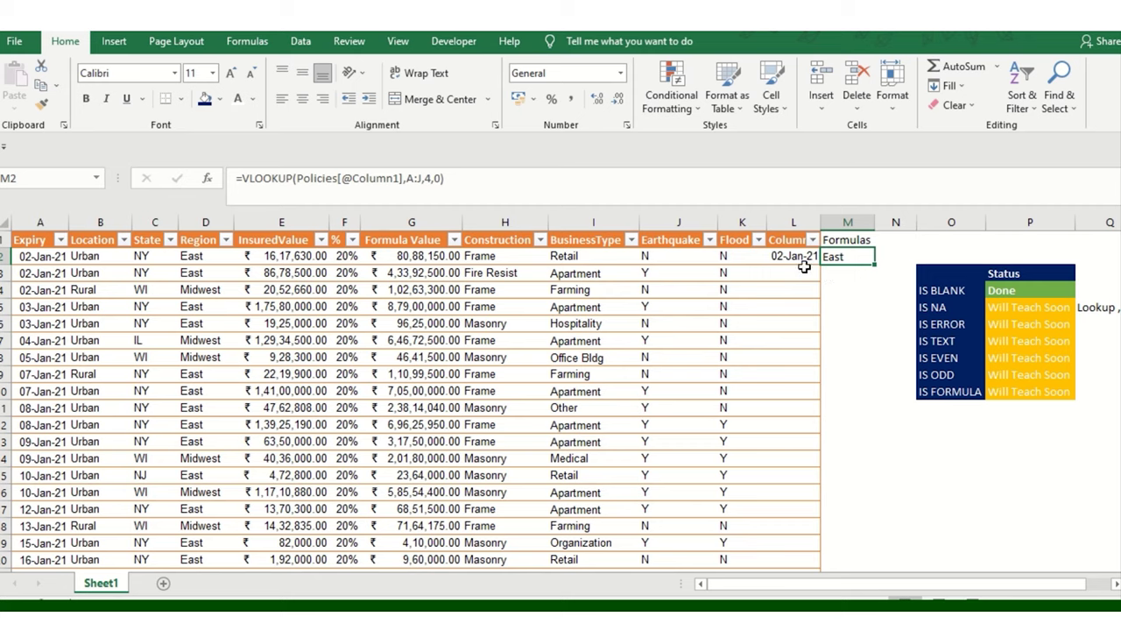
pyautogui.moveTo(804, 261); pyautogui.dragTo(859, 409)
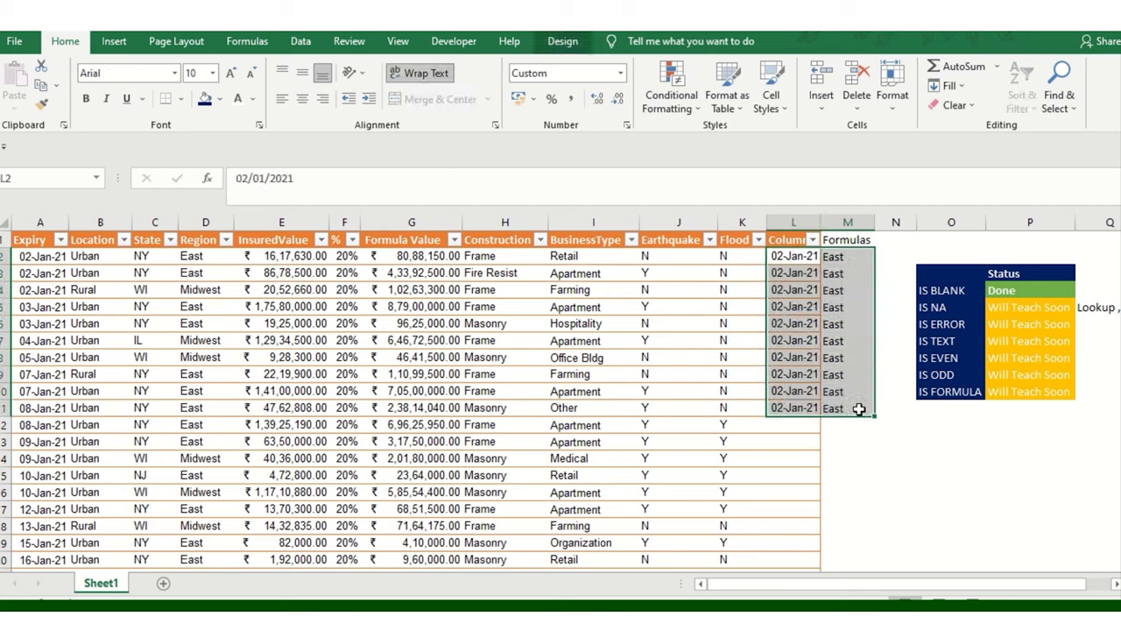
pyautogui.click(867, 305)
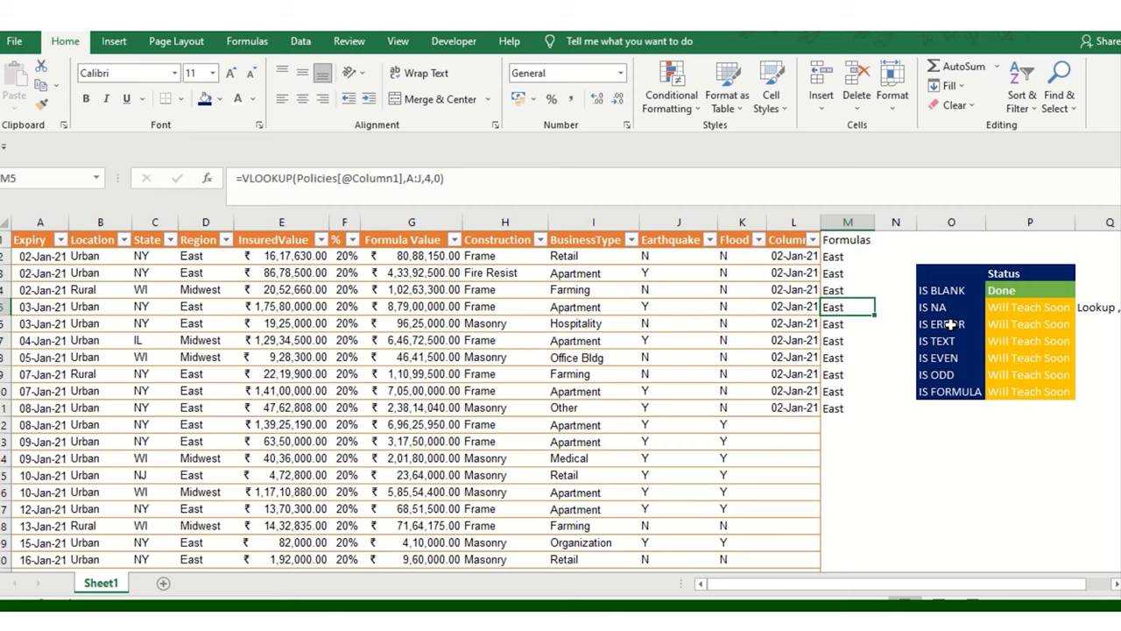
# Clear Expiry dates A2:A4 so every lookup in column M shows #N/A
pyautogui.moveTo(945, 309); pyautogui.dragTo(1025, 307)
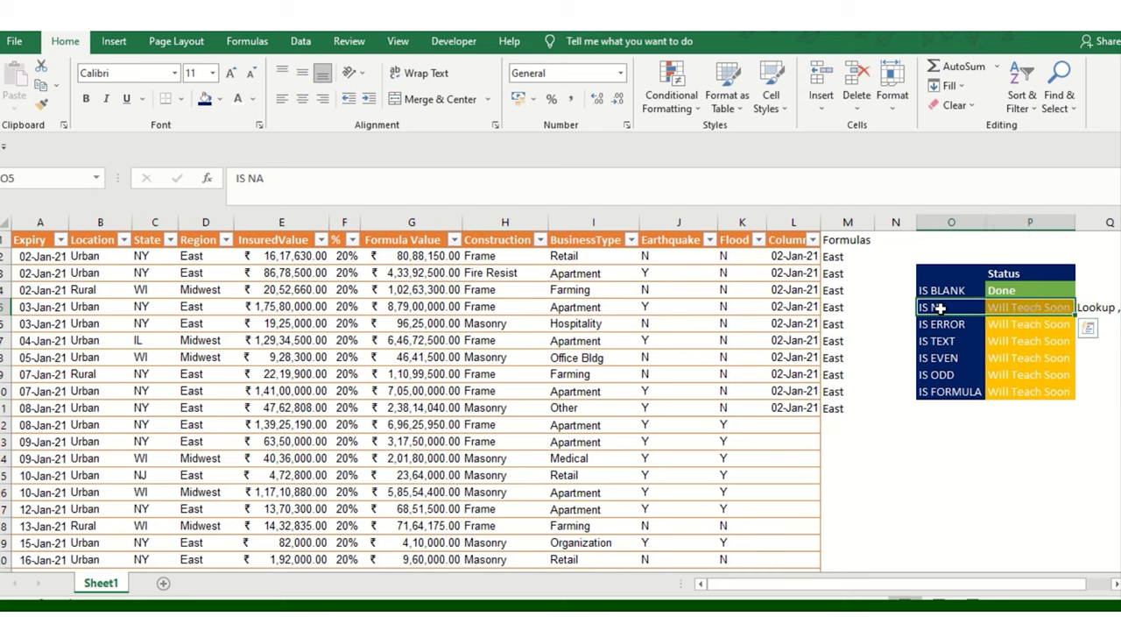
pyautogui.click(883, 256)
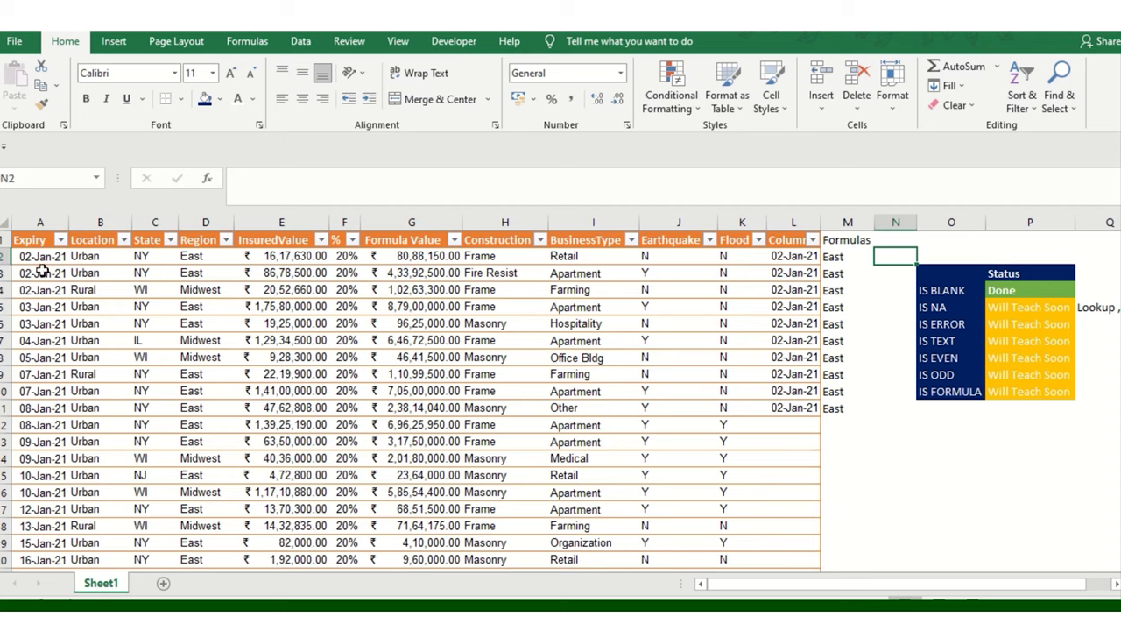
pyautogui.moveTo(42, 271); pyautogui.dragTo(44, 307)
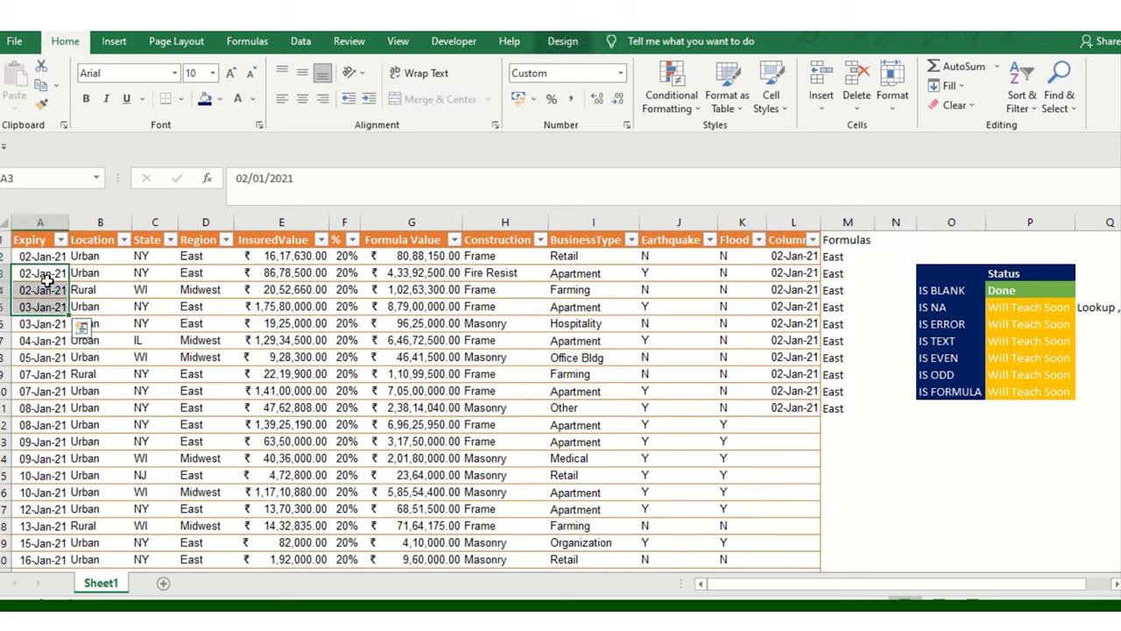
pyautogui.moveTo(50, 256); pyautogui.dragTo(55, 286)
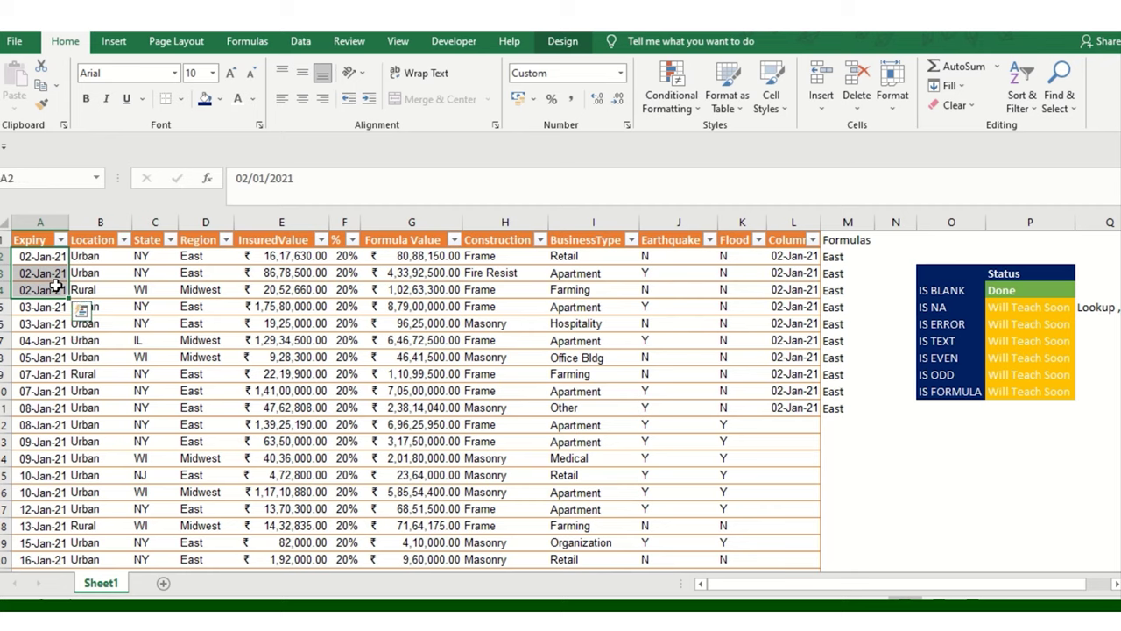
pyautogui.press('Delete')
pyautogui.click(794, 340)
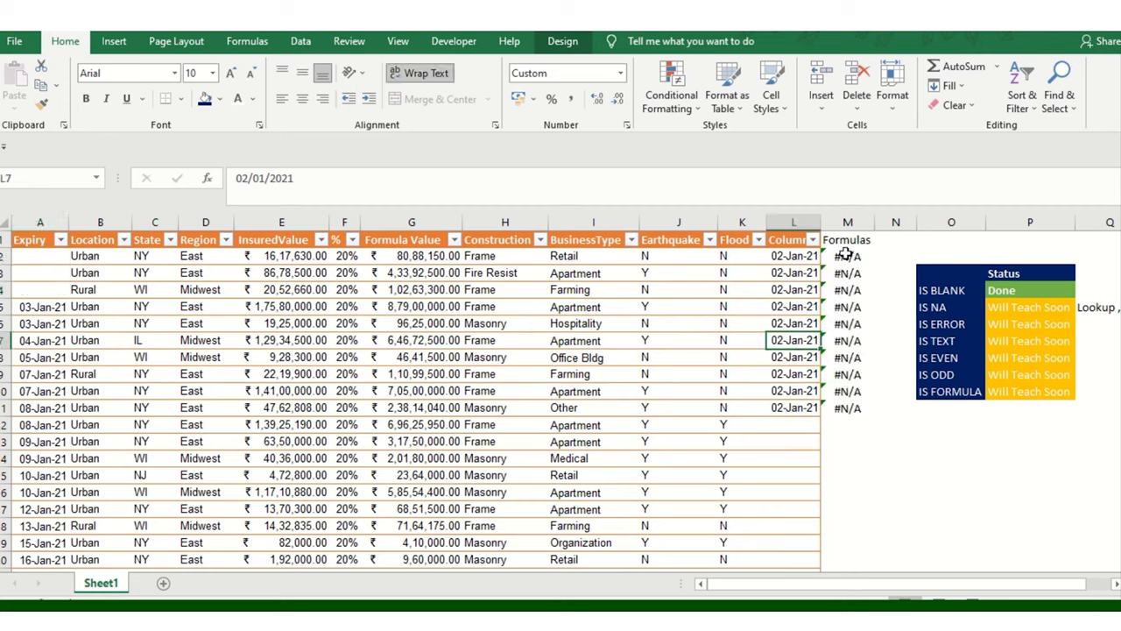
pyautogui.click(943, 306)
pyautogui.click(891, 256)
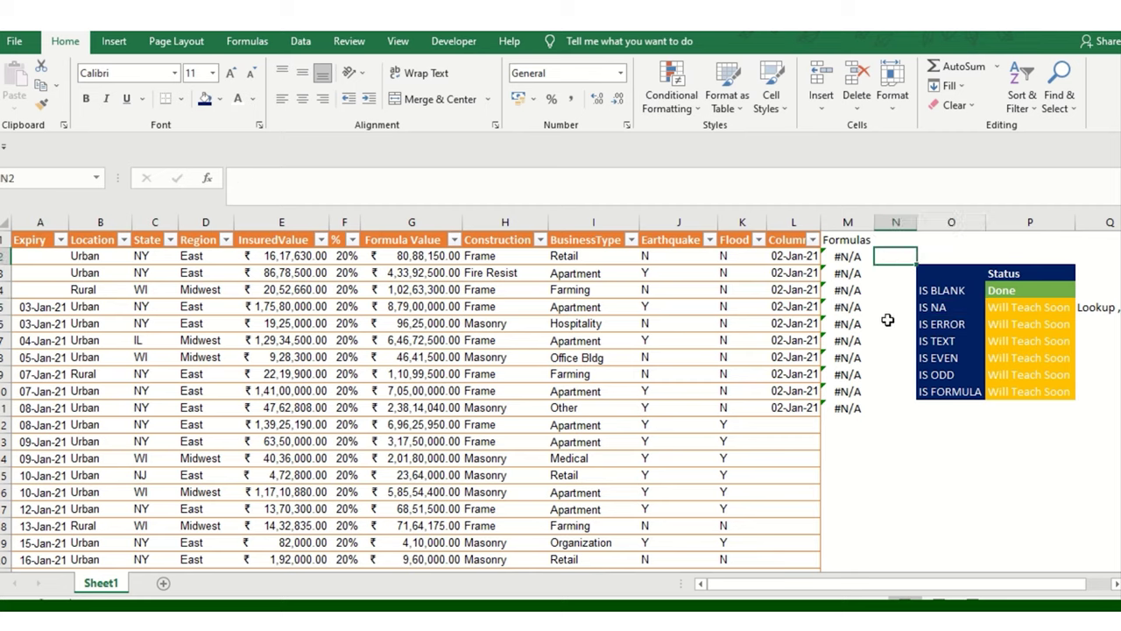
# Enter =ISNA(M2:M11) in N2 to check the lookup results
pyautogui.write('=')
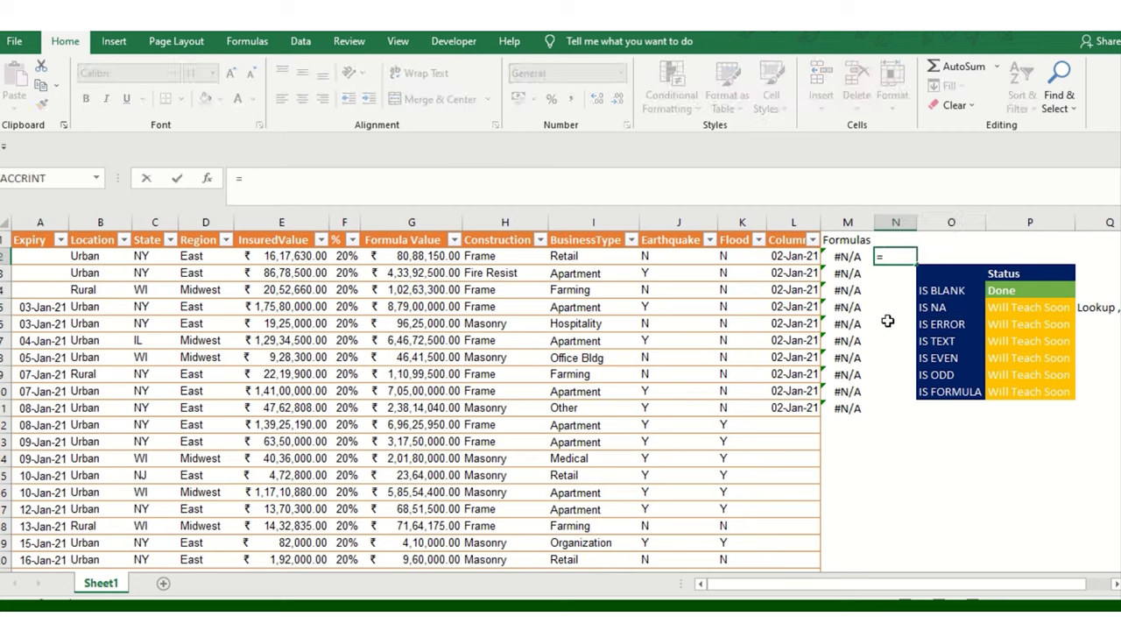
pyautogui.write('is')
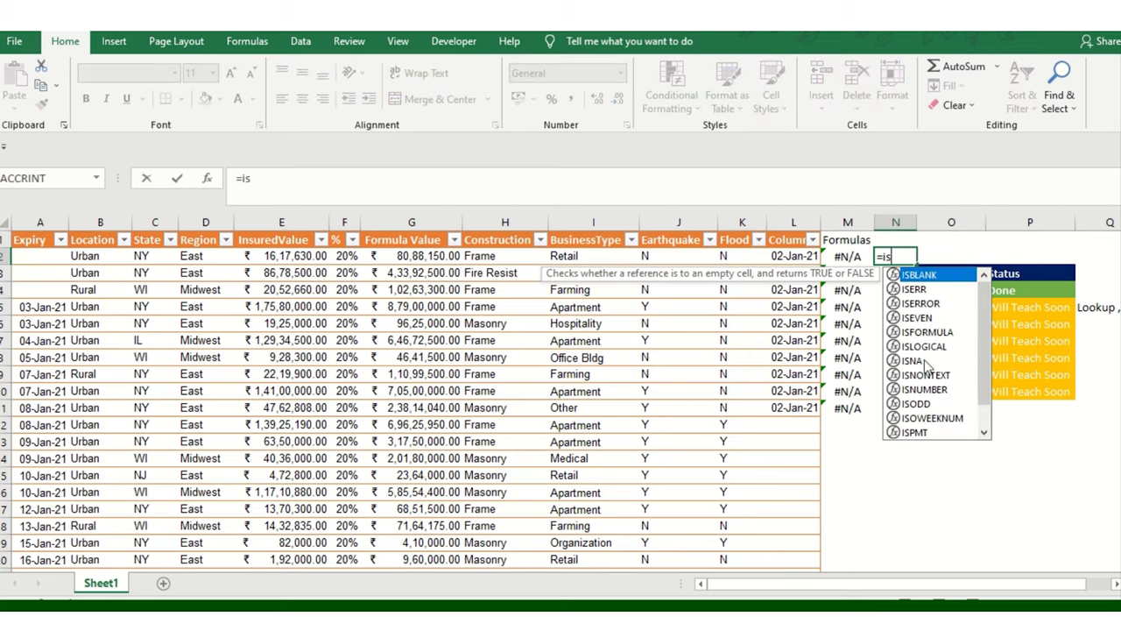
pyautogui.doubleClick(926, 364)
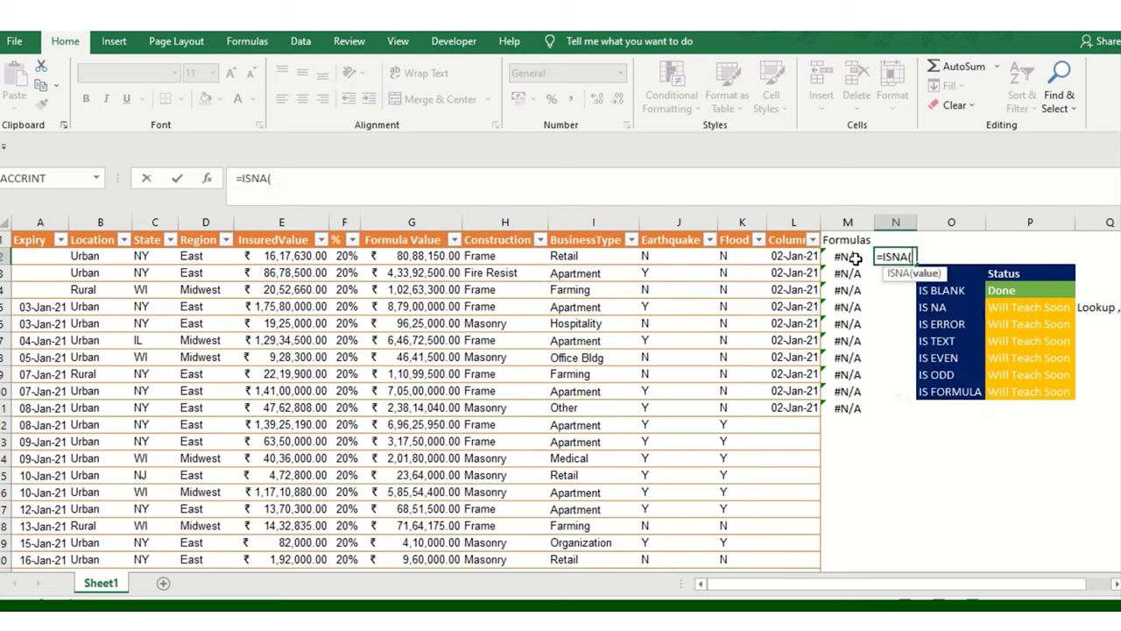
pyautogui.moveTo(852, 255); pyautogui.dragTo(855, 399)
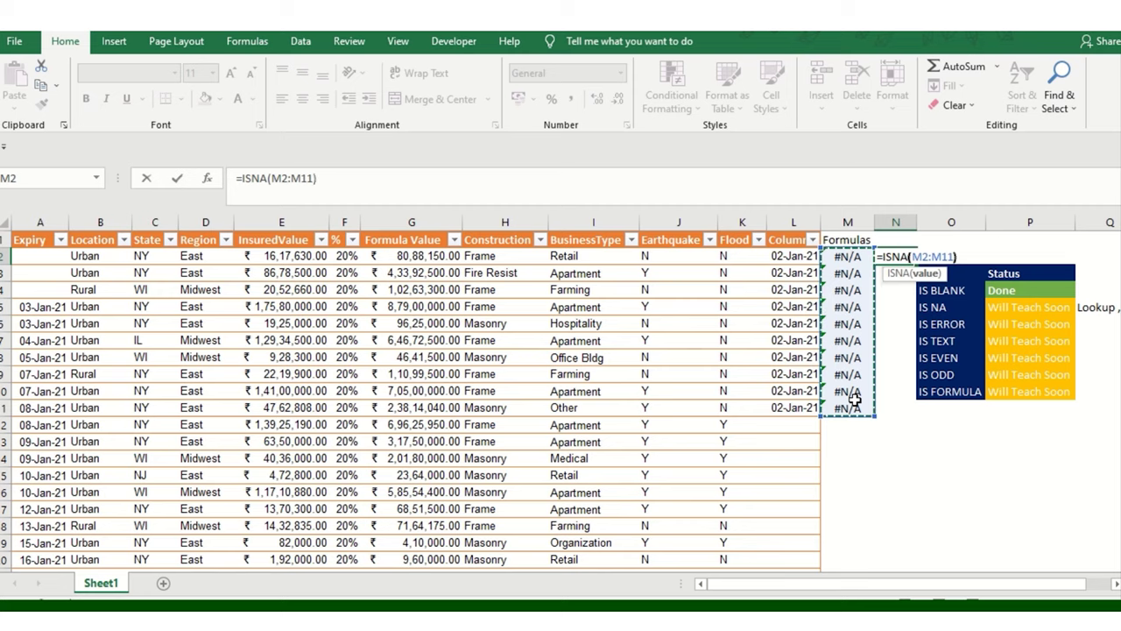
pyautogui.write(')')
pyautogui.press('Return')
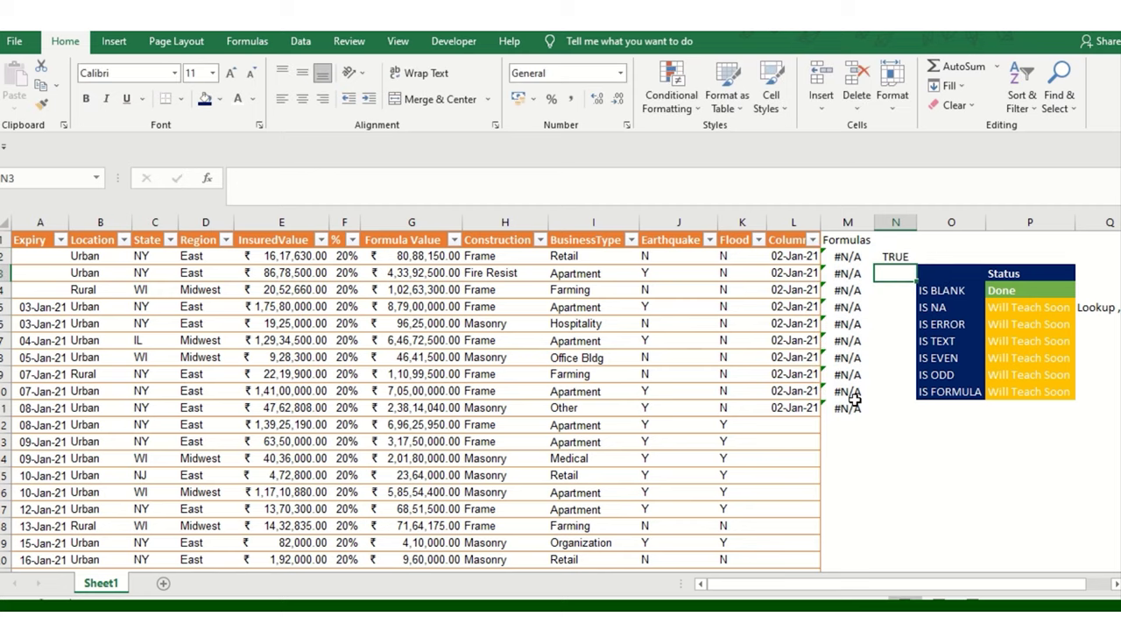
# Fill the ISNA check down N2:N11 and copy the 02-Jan-21 date from L2
pyautogui.click(902, 258)
pyautogui.click(782, 260)
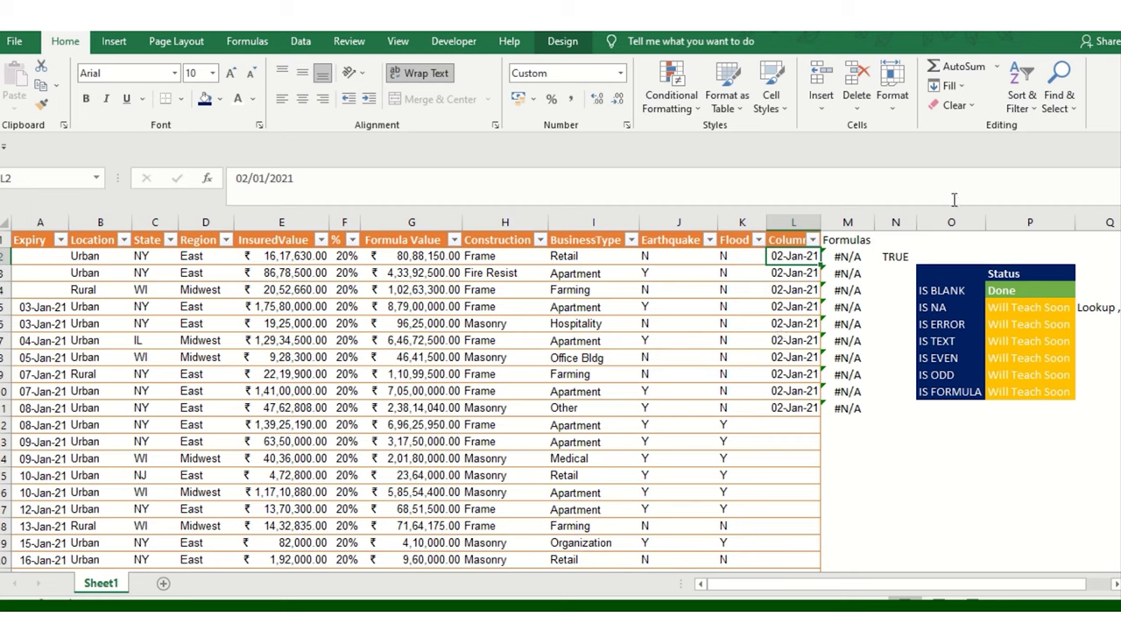
pyautogui.moveTo(894, 256); pyautogui.dragTo(900, 406)
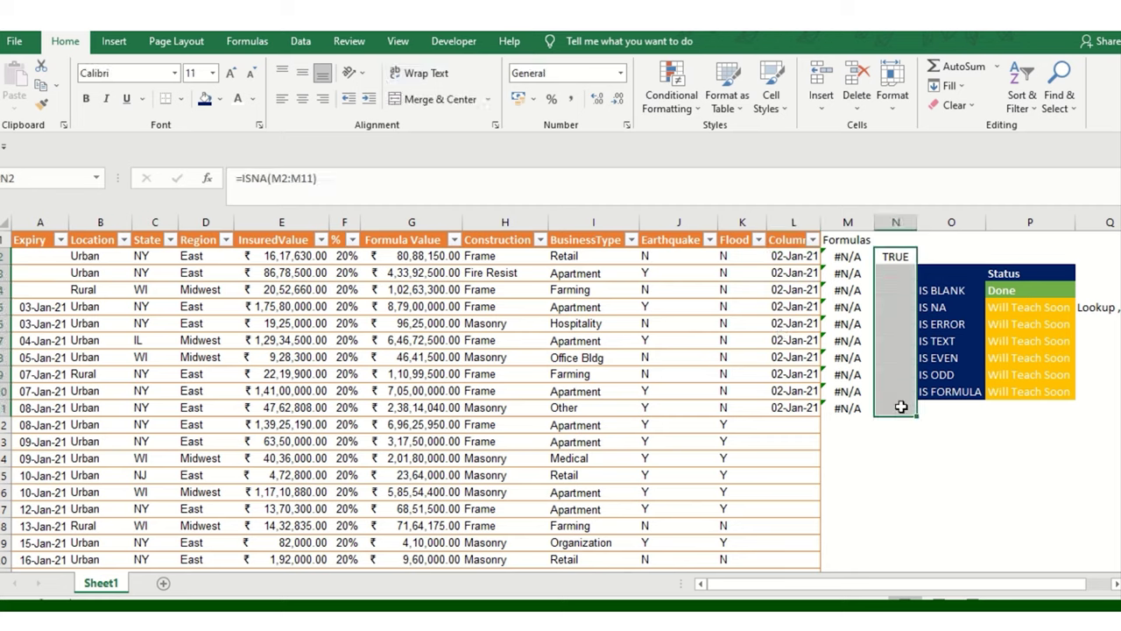
pyautogui.hotkey('ctrl', 'd')
pyautogui.click(791, 261)
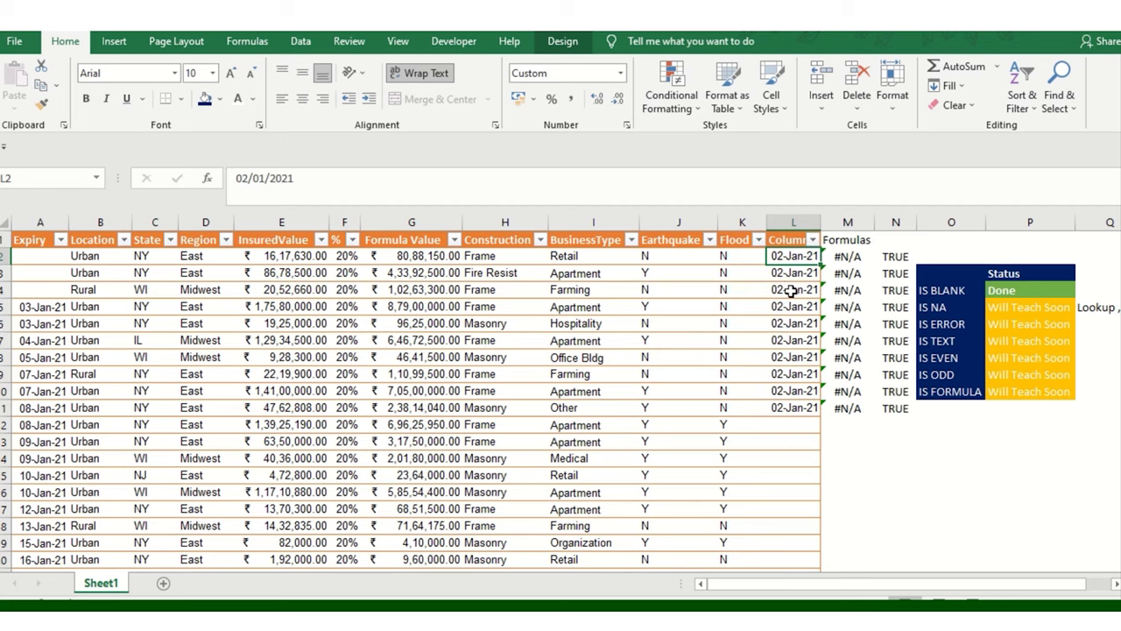
pyautogui.hotkey('ctrl', 'c')
# Paste 02-Jan-21 back into A2, A3 and A4 so lookups return East and ISNA shows FALSE
pyautogui.click(31, 258)
pyautogui.hotkey('ctrl', 'v')
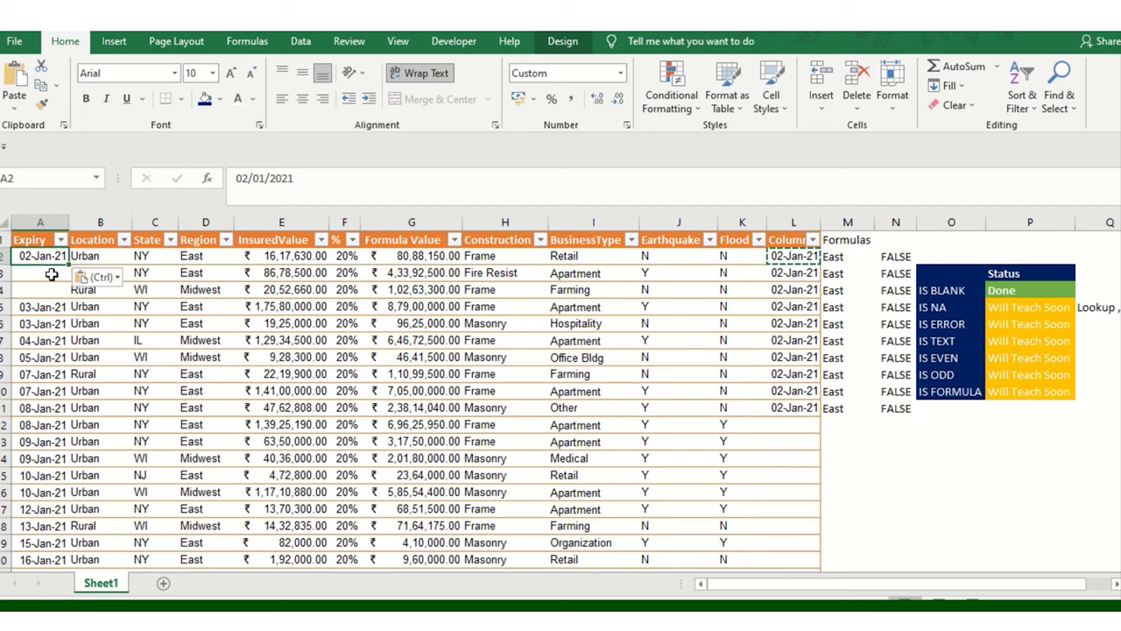
pyautogui.click(53, 273)
pyautogui.hotkey('ctrl', 'v')
pyautogui.click(42, 292)
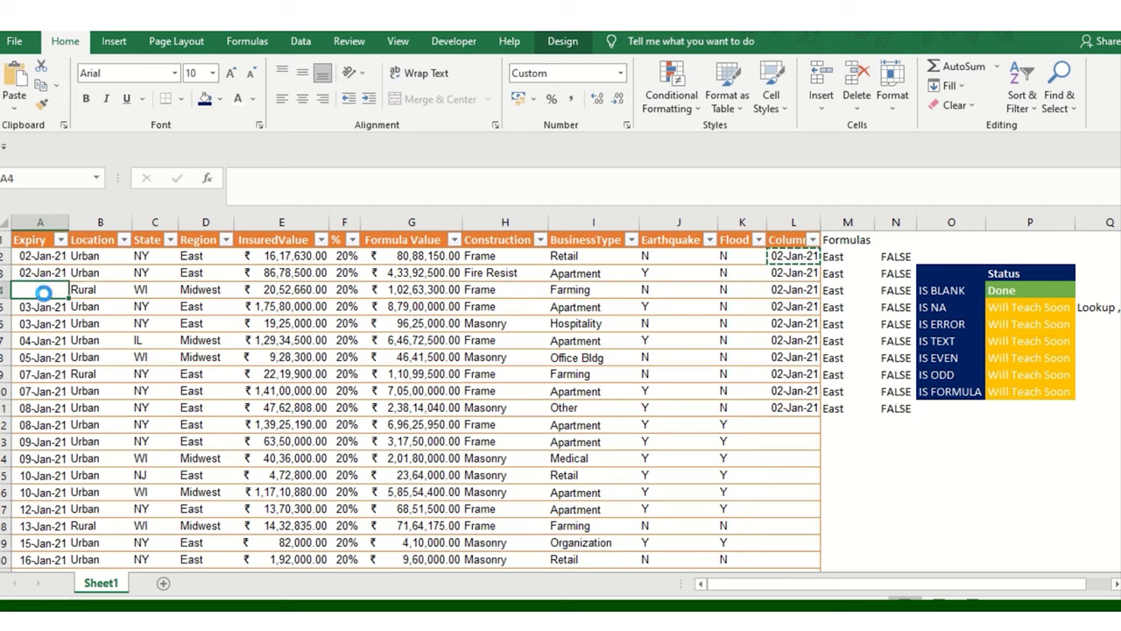
pyautogui.hotkey('ctrl', 'v')
pyautogui.click(839, 292)
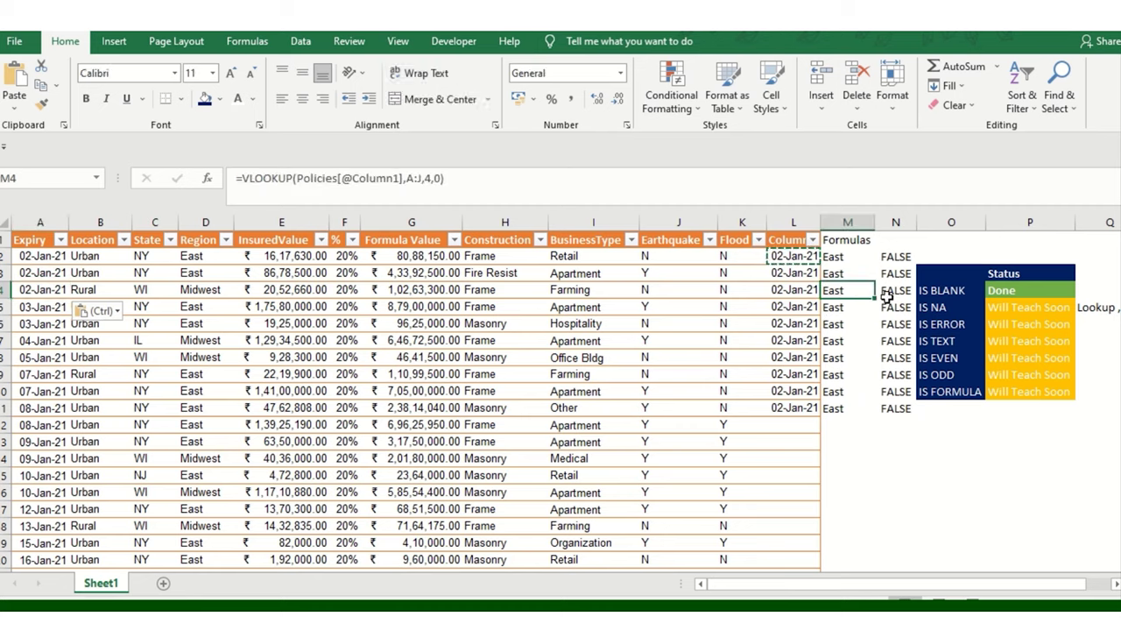
pyautogui.press('Escape')
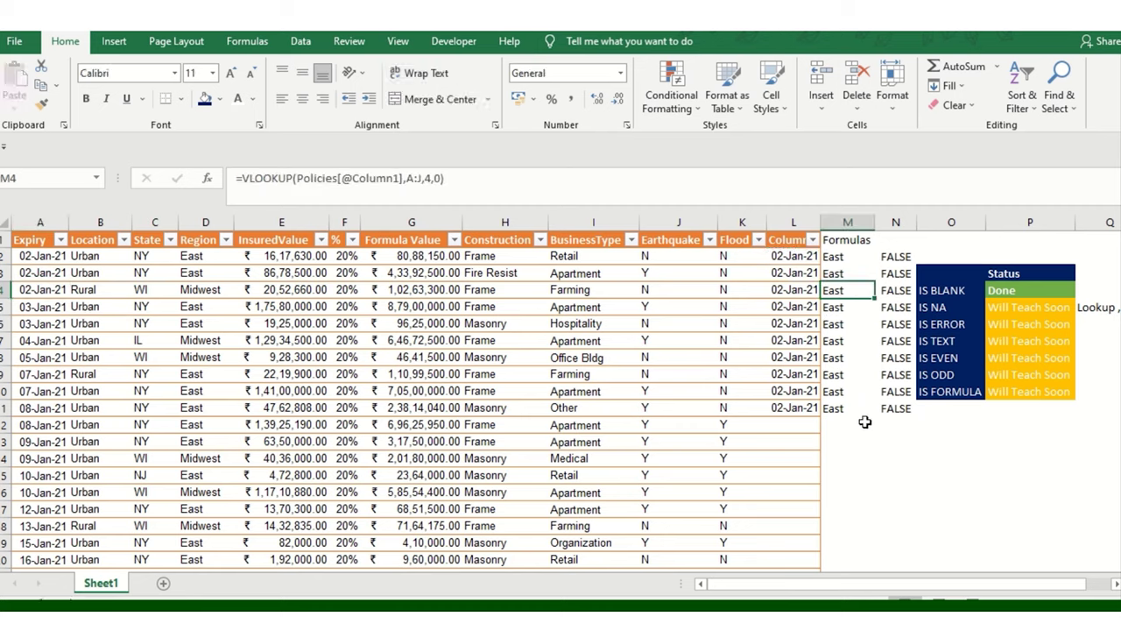
pyautogui.click(987, 308)
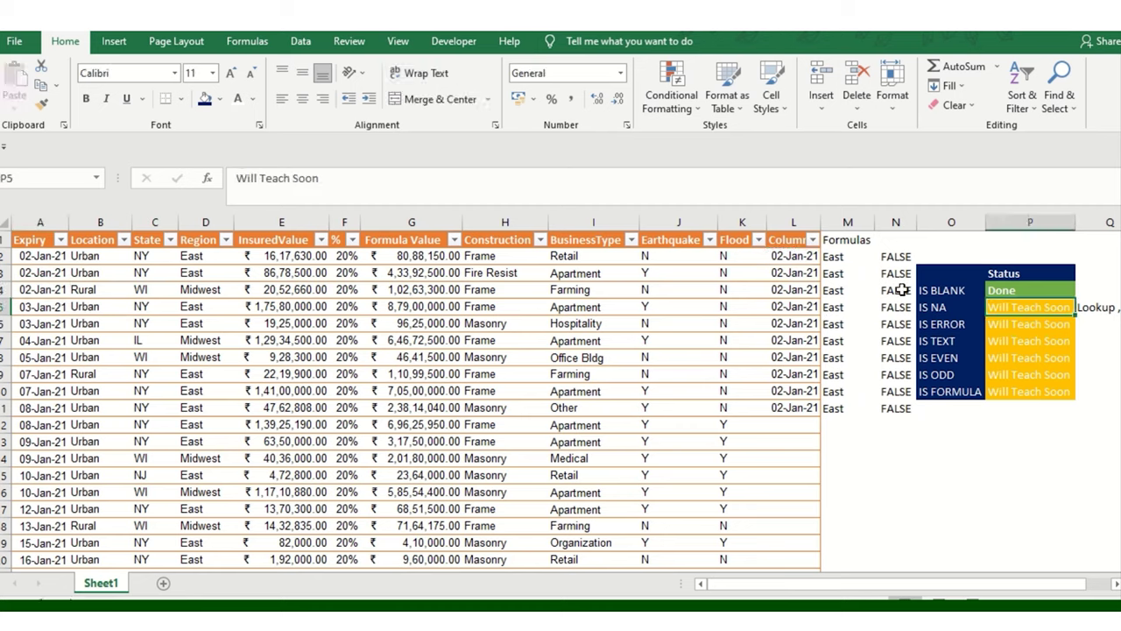
pyautogui.click(843, 222)
# Delete the Column1 helper column, turning the Formulas lookups into #REF! errors
pyautogui.rightClick(880, 228)
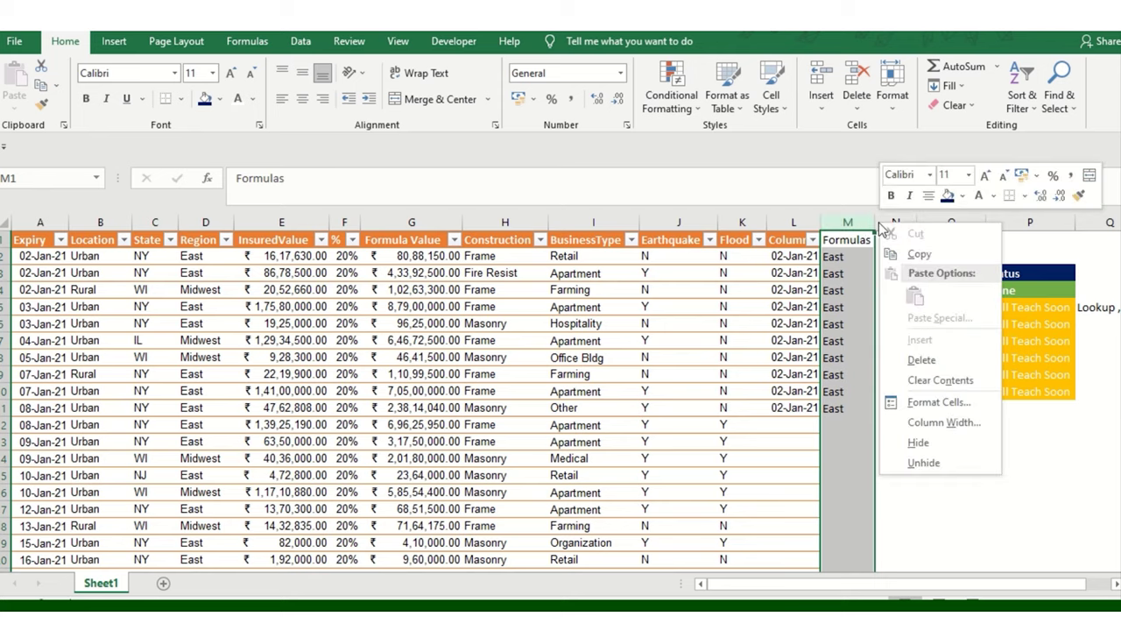
pyautogui.click(785, 219)
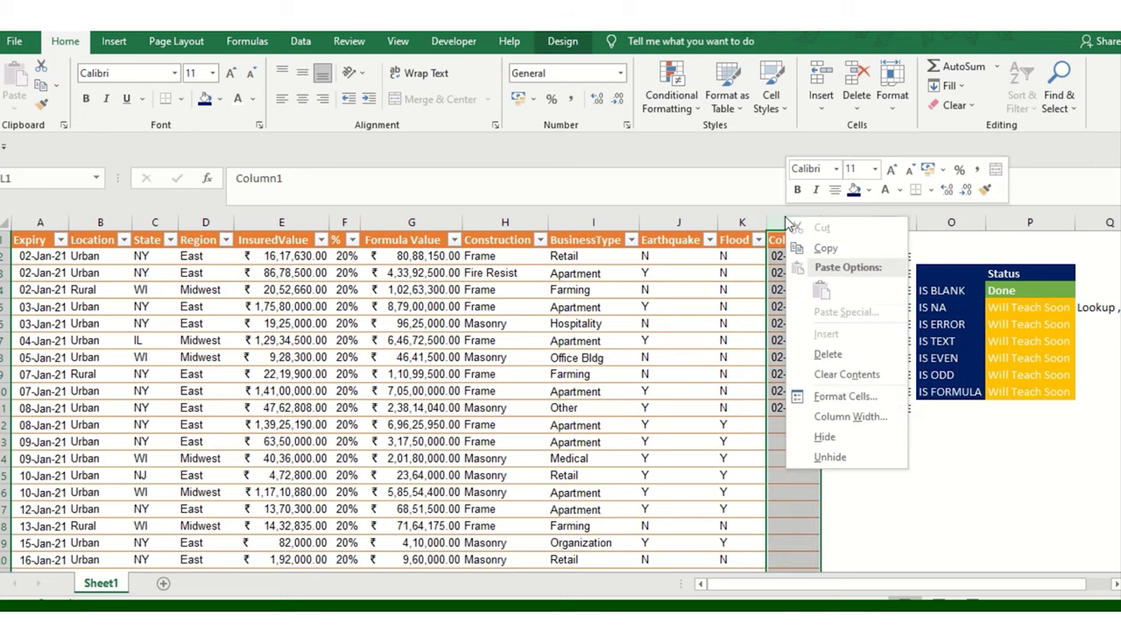
pyautogui.click(828, 354)
pyautogui.click(804, 273)
pyautogui.click(806, 257)
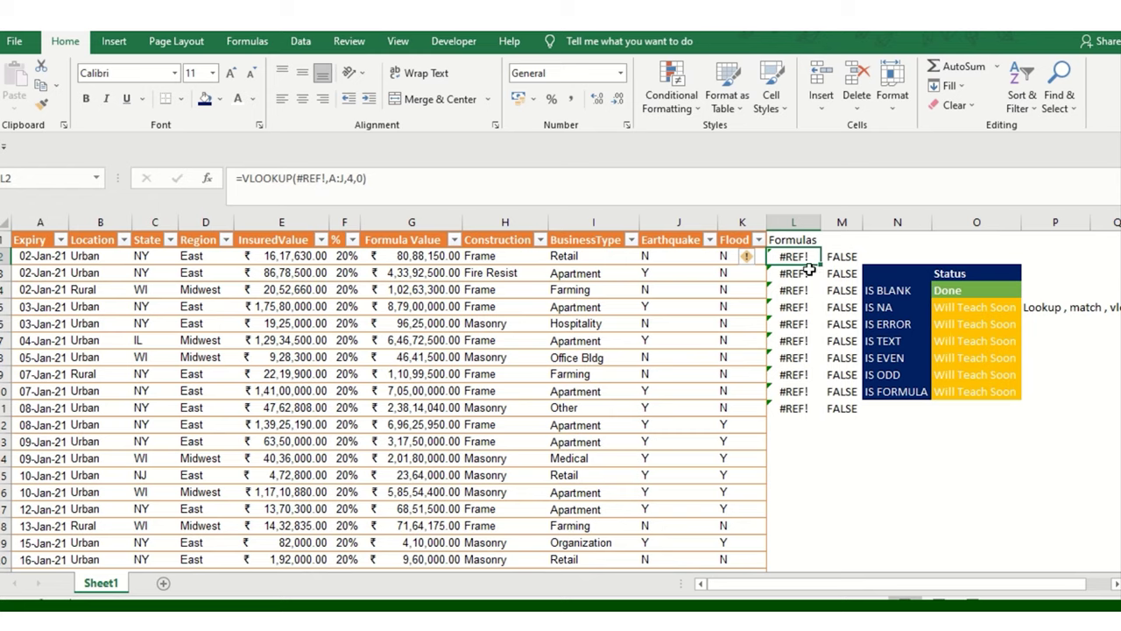
# Change M2's check from ISNA to =ISERROR(L2:L11)
pyautogui.click(897, 342)
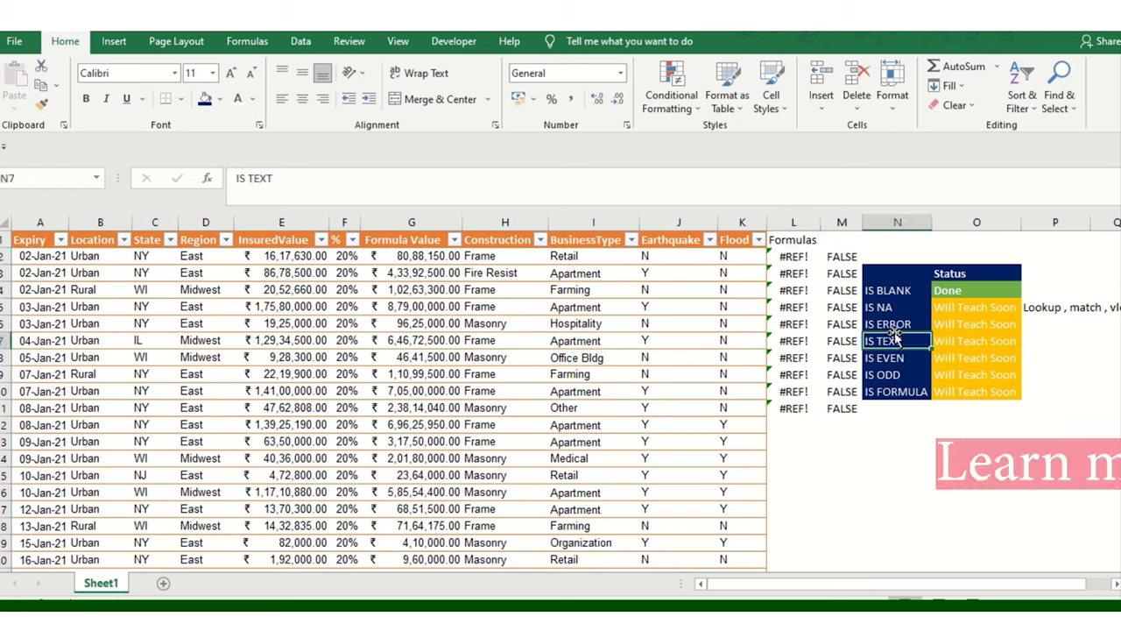
pyautogui.press('Up')
pyautogui.click(841, 257)
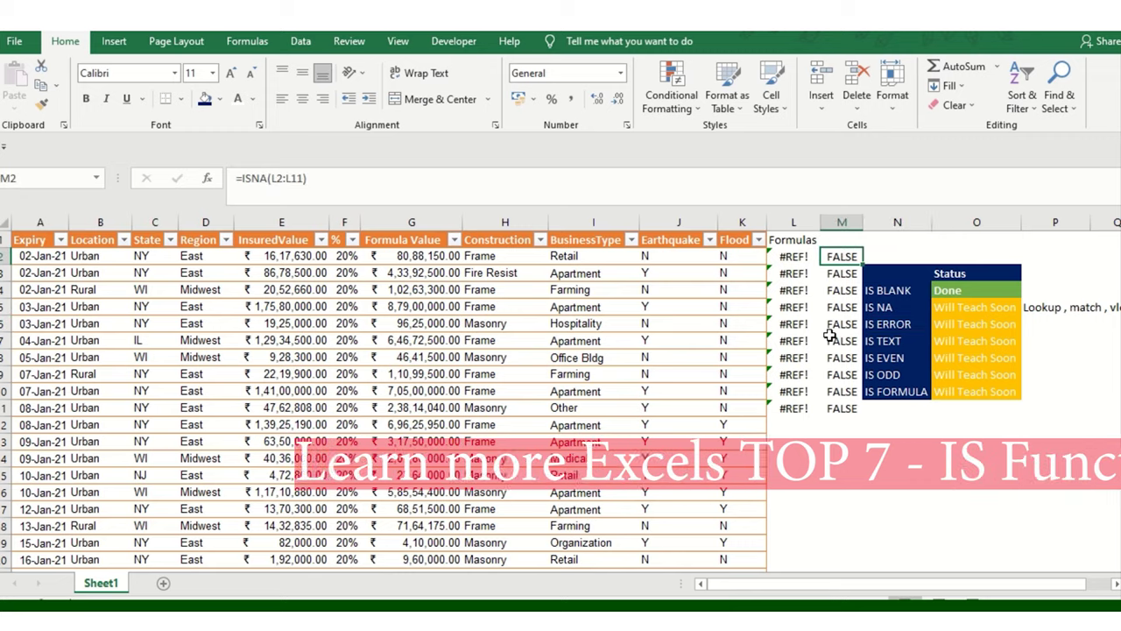
pyautogui.click(264, 179)
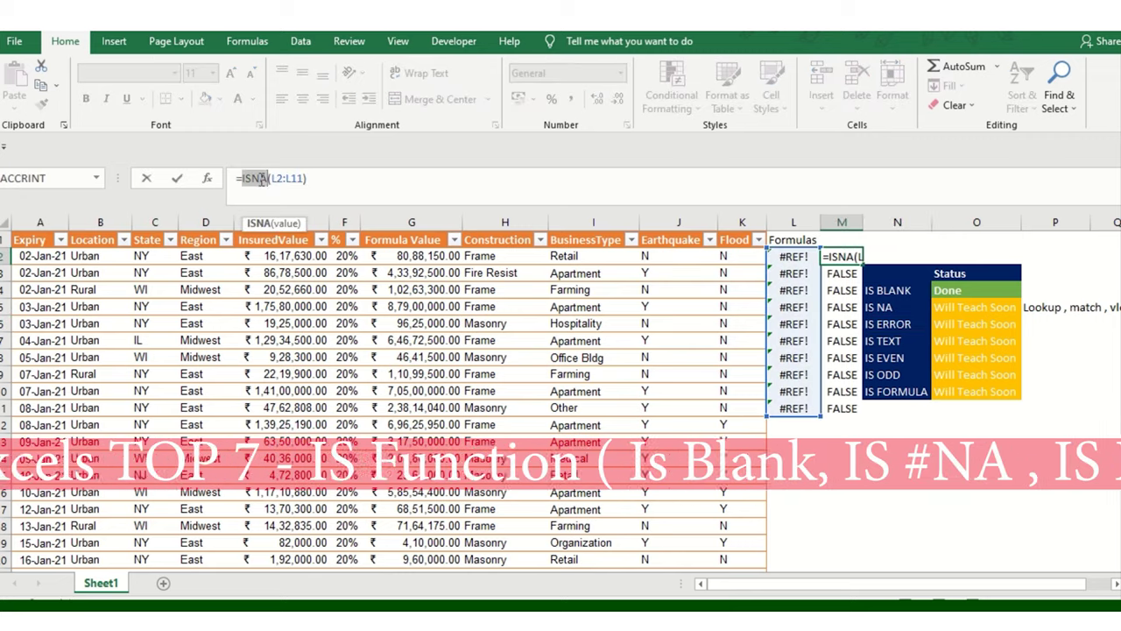
pyautogui.press('BackSpace')
pyautogui.press('BackSpace')
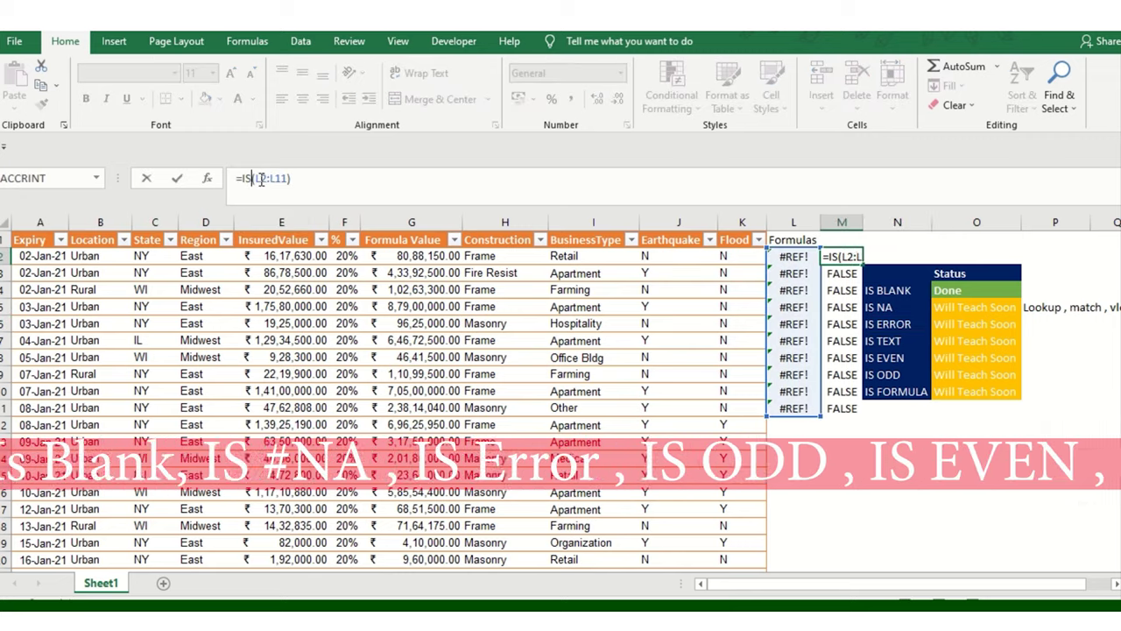
pyautogui.write('ERRO')
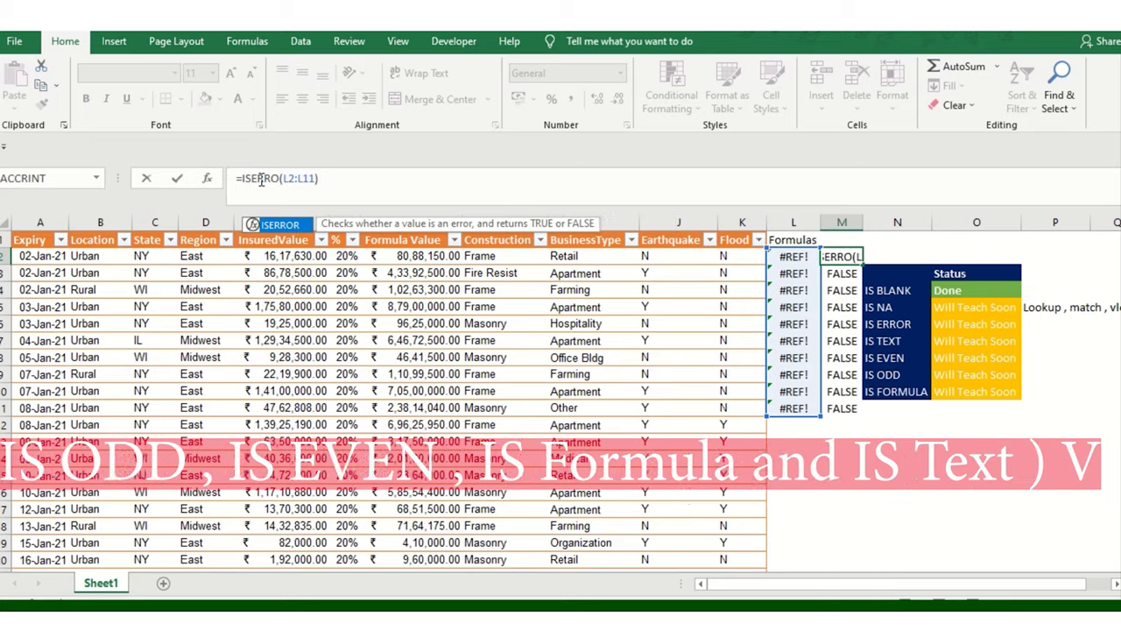
pyautogui.write('R')
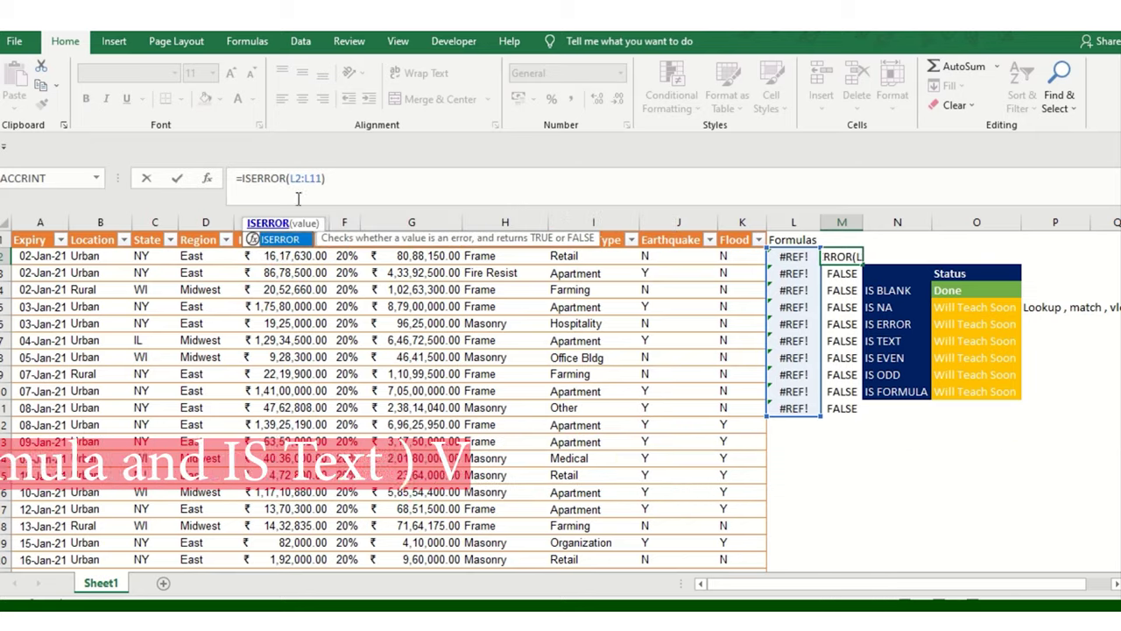
pyautogui.click(350, 178)
pyautogui.press('Return')
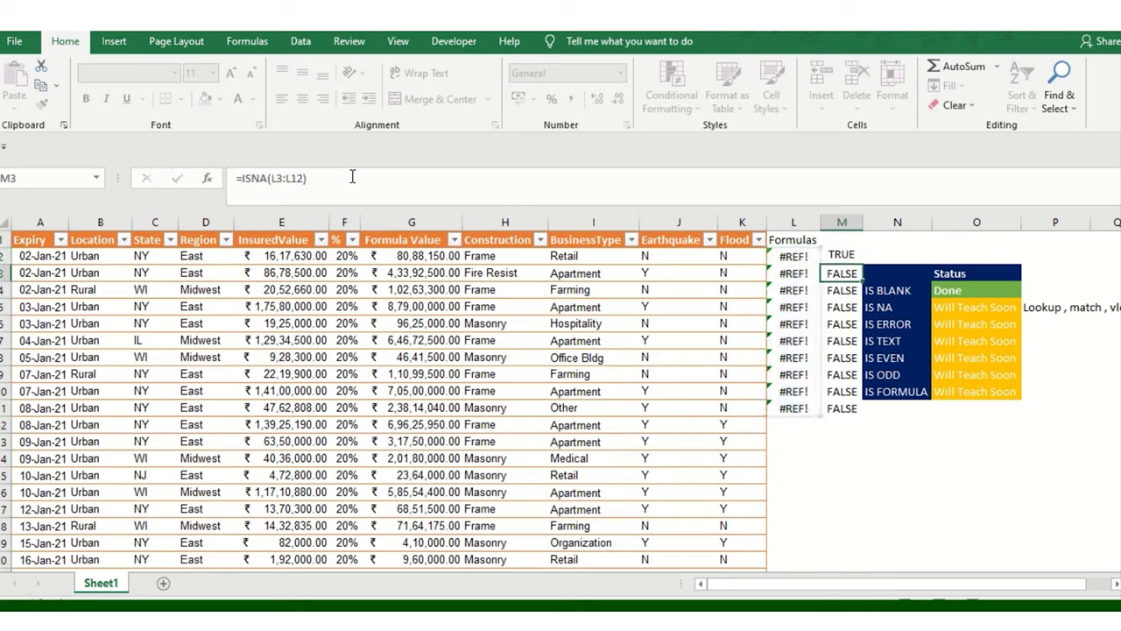
# Fill the ISERROR check down to M11, each showing TRUE for the #REF! lookups
pyautogui.click(860, 254)
pyautogui.moveTo(864, 266); pyautogui.dragTo(864, 413)
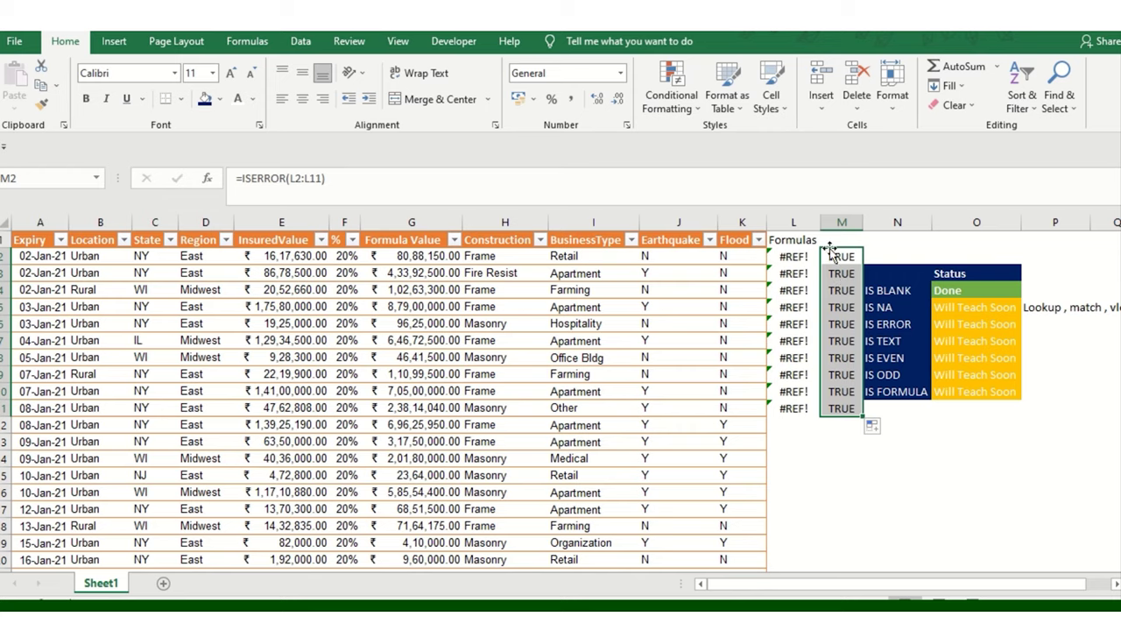
pyautogui.click(795, 257)
# Enter Done in the status cells for IS NA (O5) and IS ERROR (O6)
pyautogui.click(903, 324)
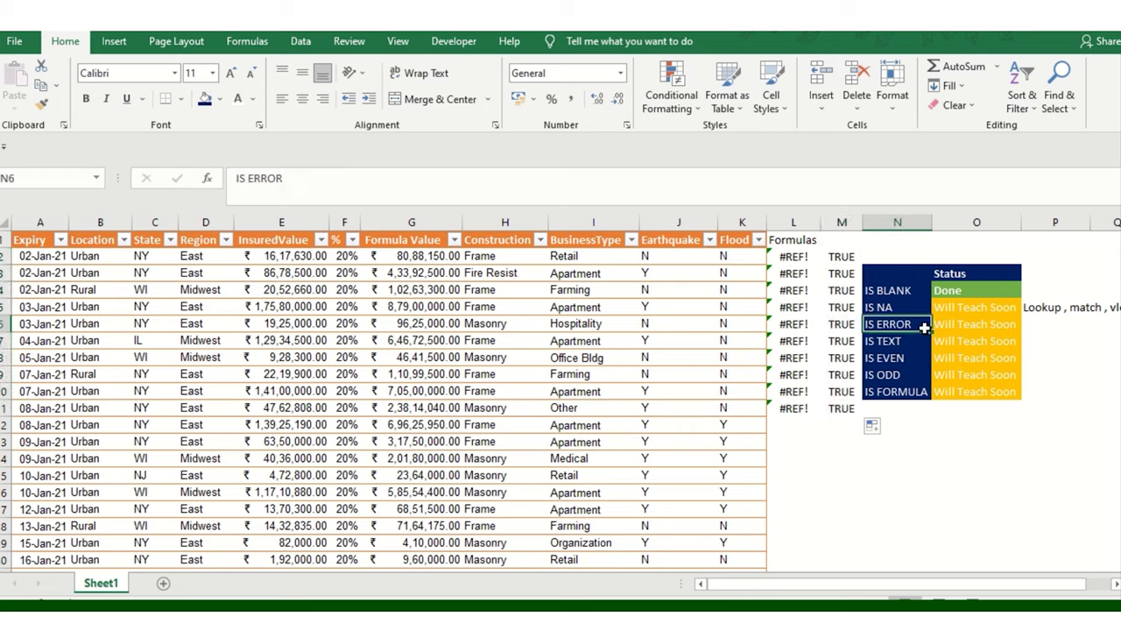
pyautogui.click(974, 313)
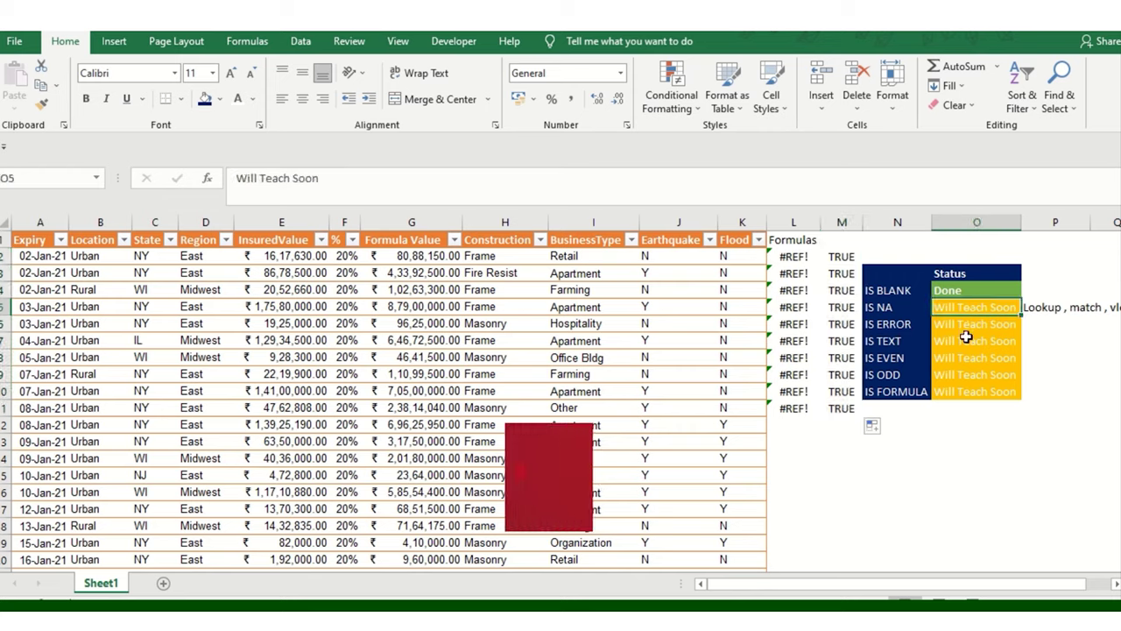
pyautogui.write('dON')
pyautogui.press('Return')
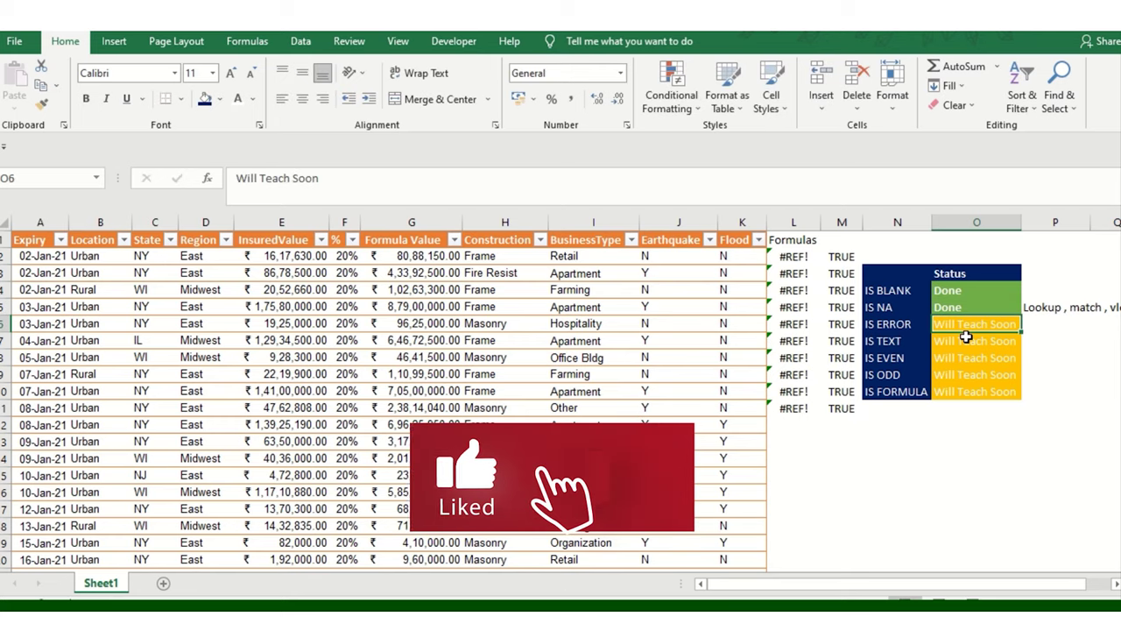
pyautogui.write('DO')
pyautogui.press('Return')
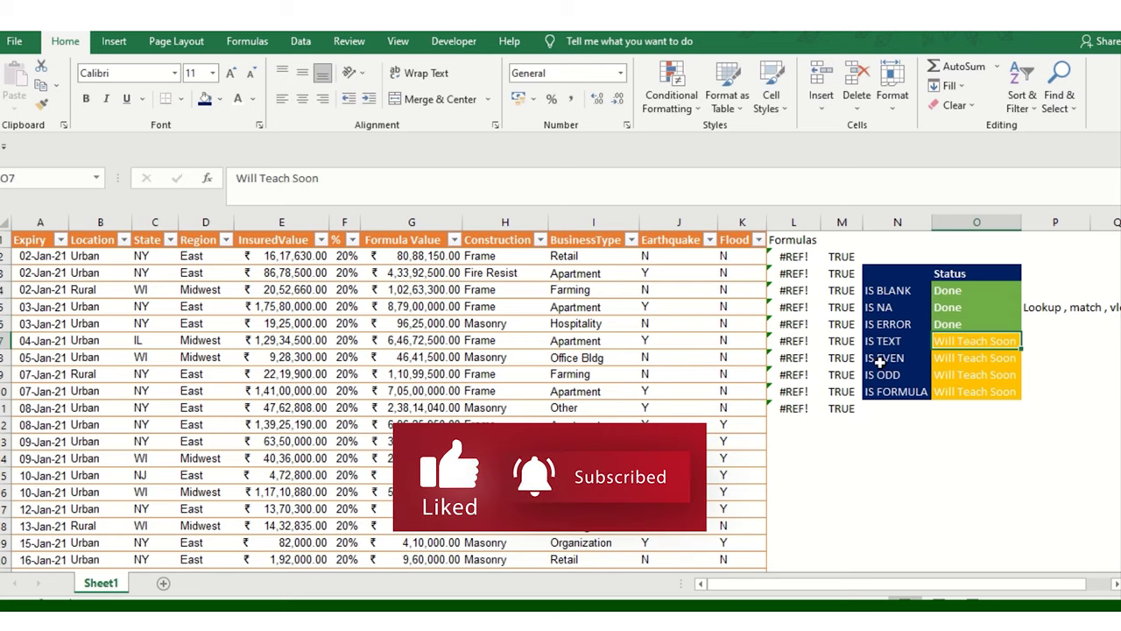
pyautogui.press('Left')
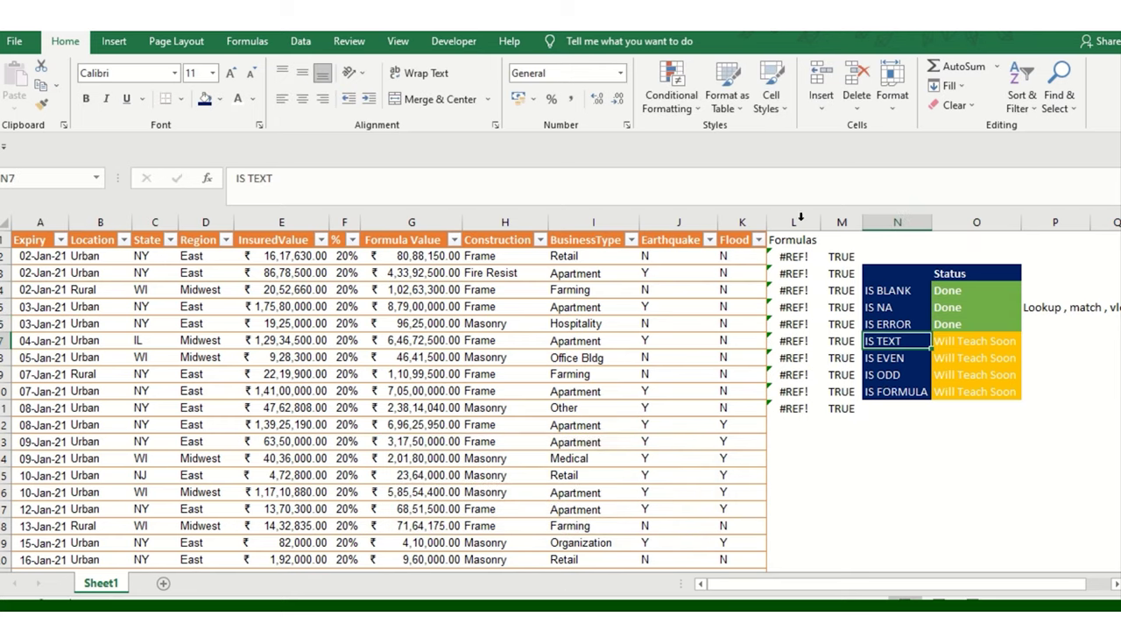
# Clear the old results in L2:M11
pyautogui.moveTo(793, 256); pyautogui.dragTo(838, 408)
pyautogui.press('Delete')
pyautogui.click(799, 306)
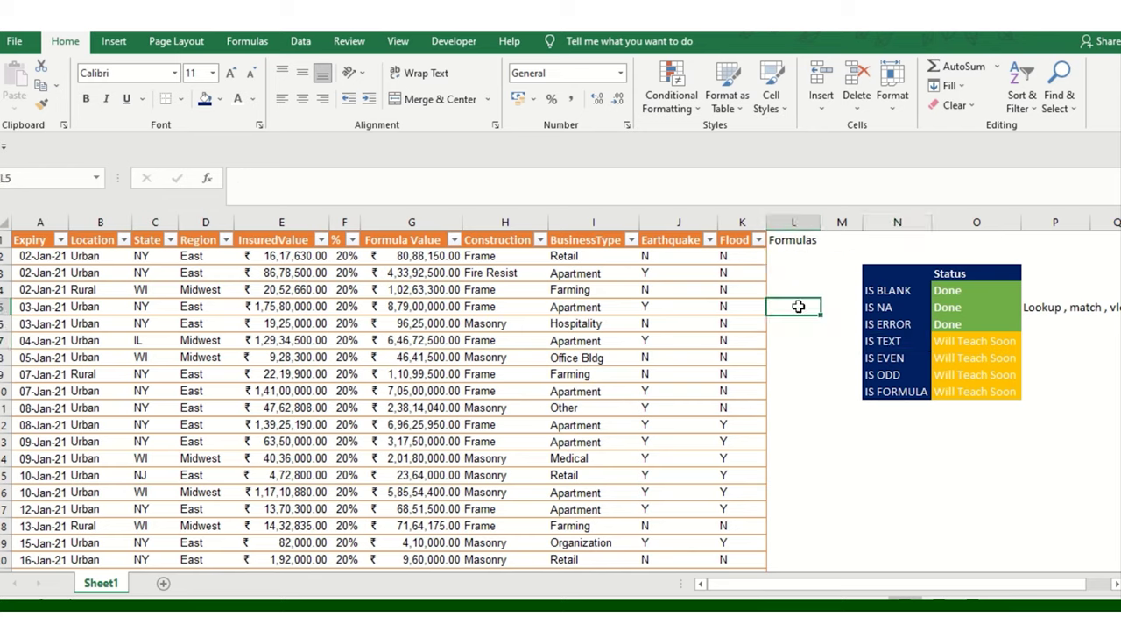
# Enter =ISTEXT of the row's Formula Value in L2, returning FALSE
pyautogui.click(779, 258)
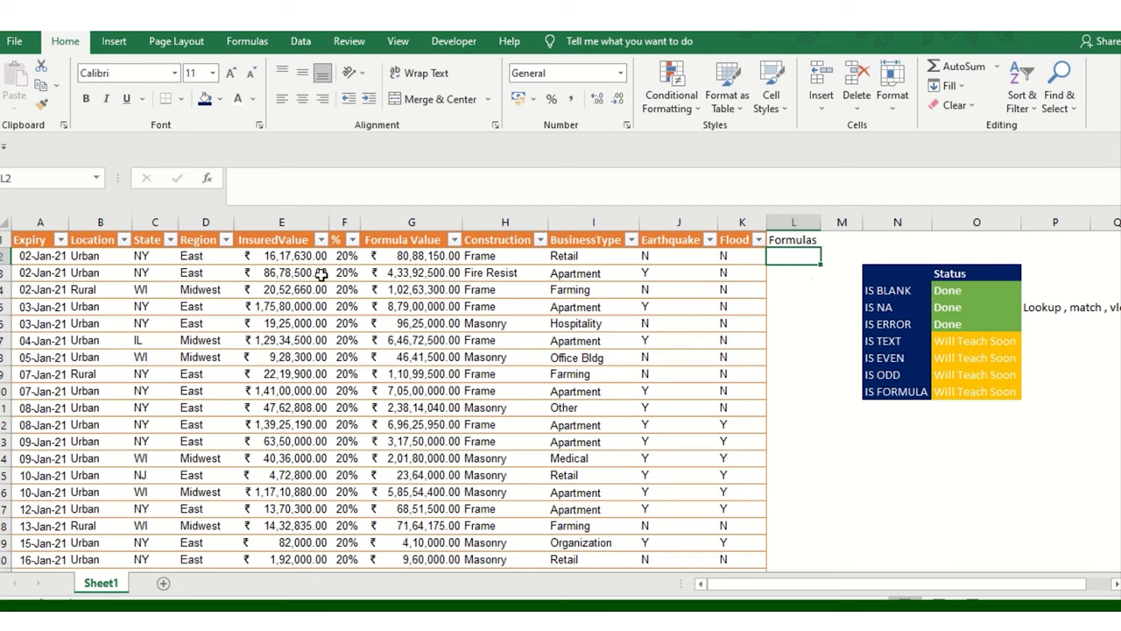
pyautogui.write('=')
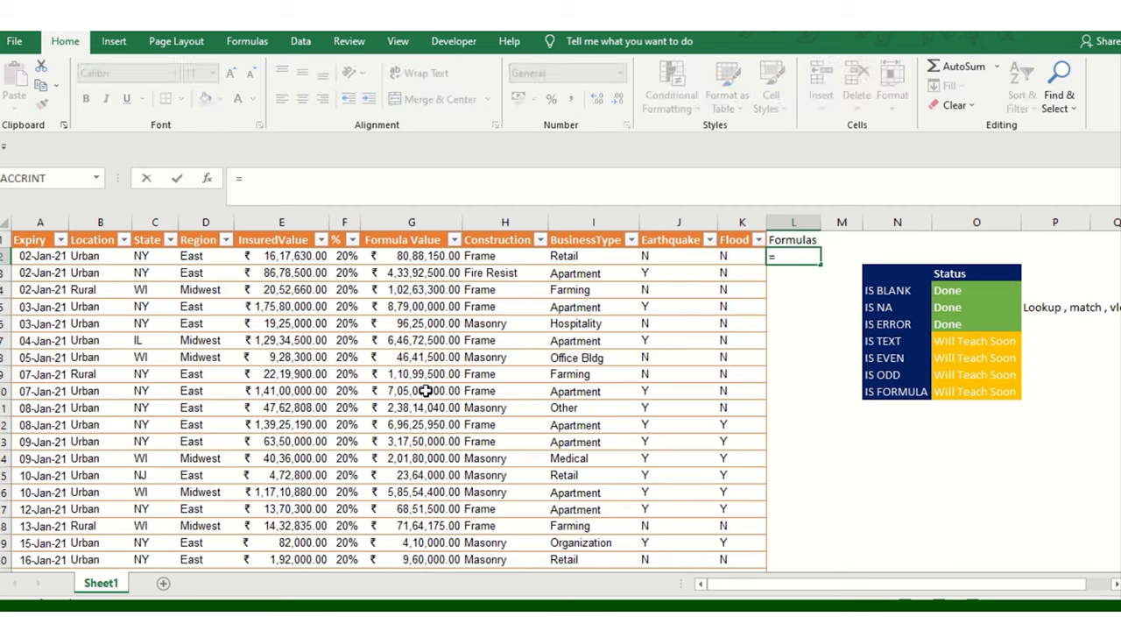
pyautogui.write('IS')
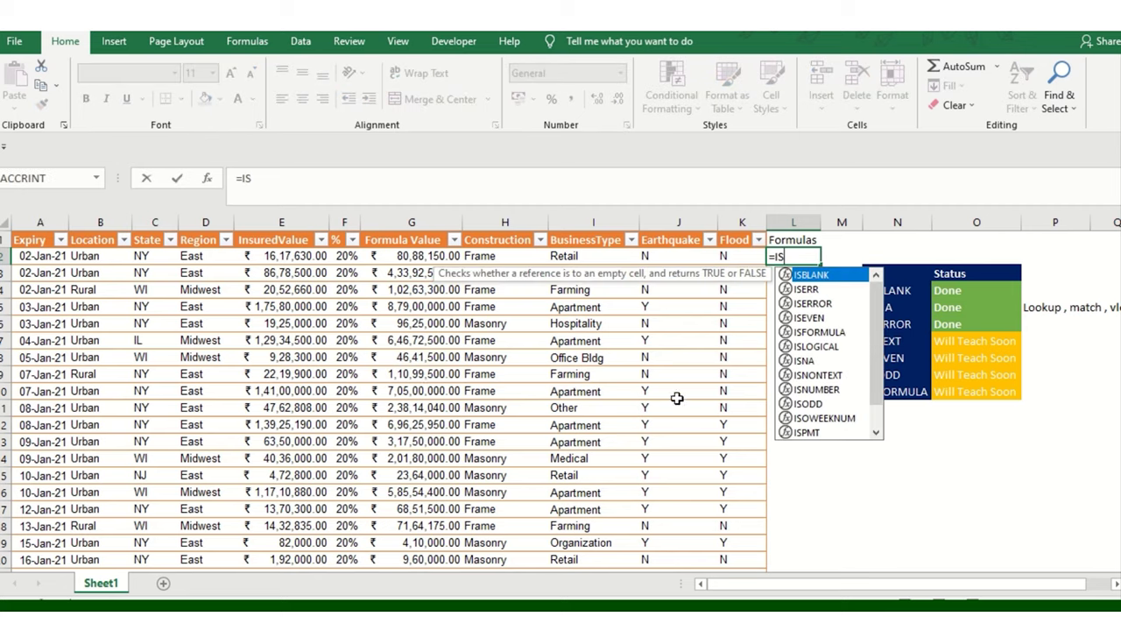
pyautogui.write('TE')
pyautogui.doubleClick(804, 277)
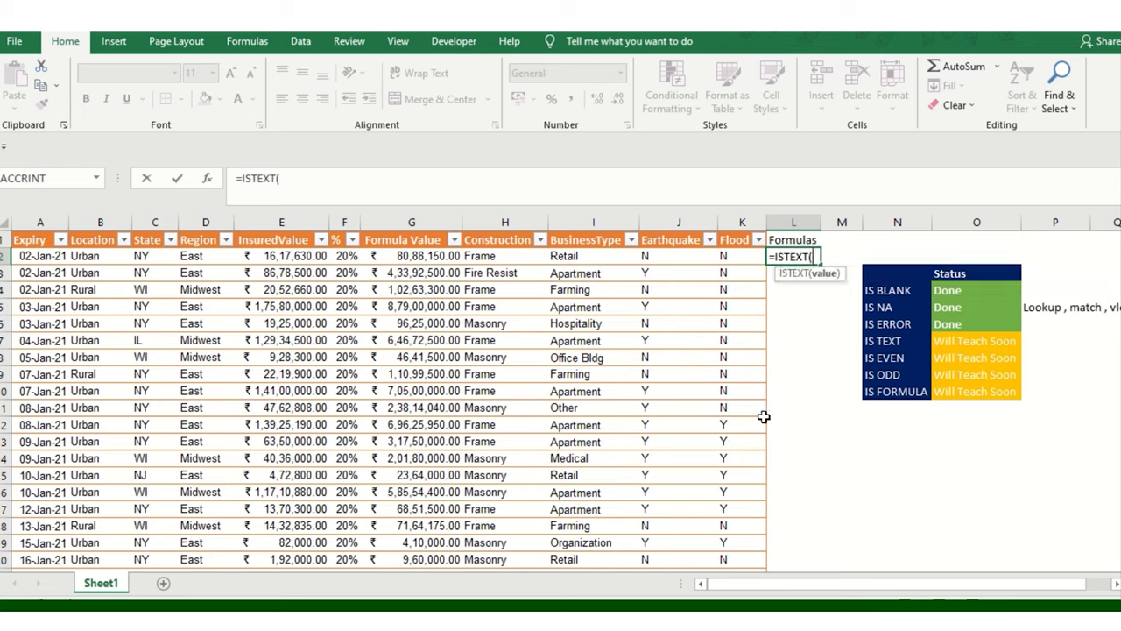
pyautogui.click(422, 256)
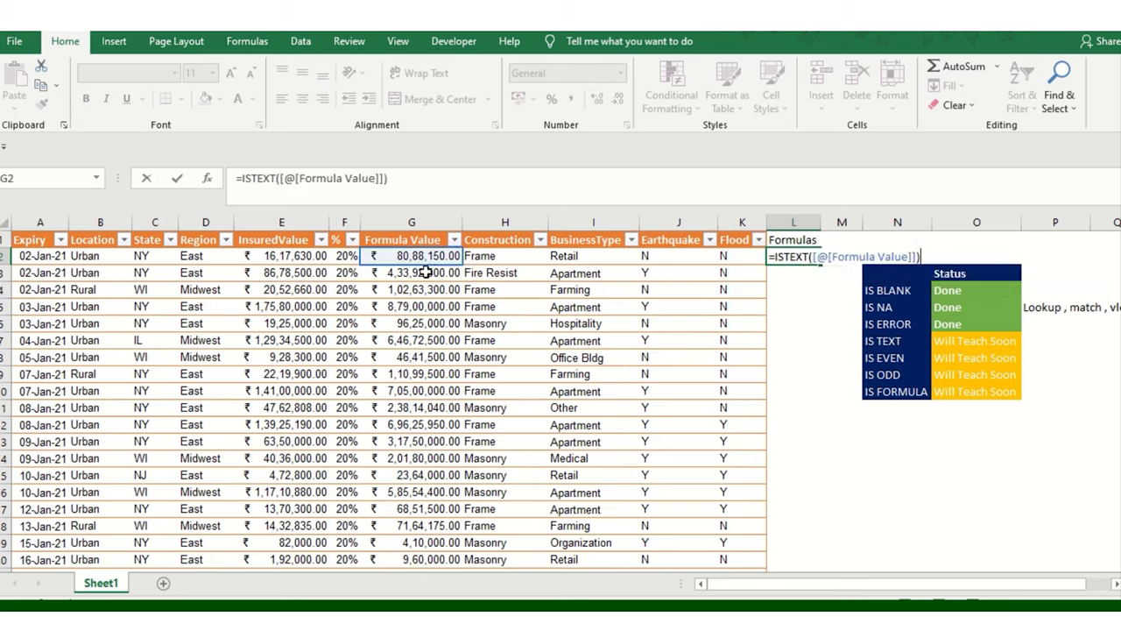
pyautogui.press('Return')
pyautogui.click(777, 256)
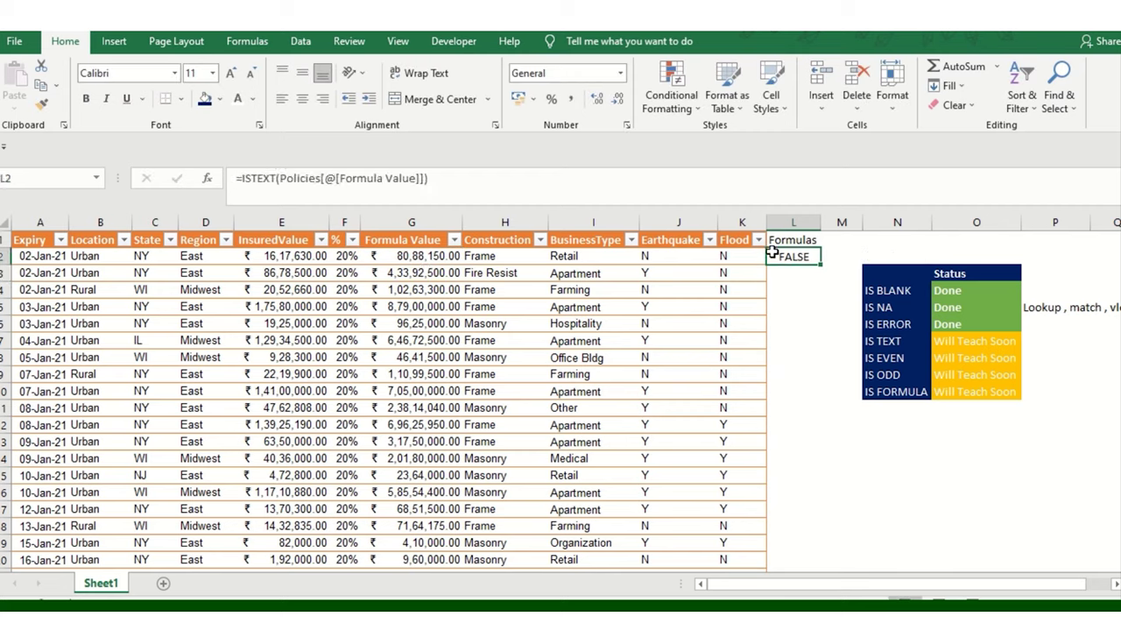
pyautogui.click(845, 258)
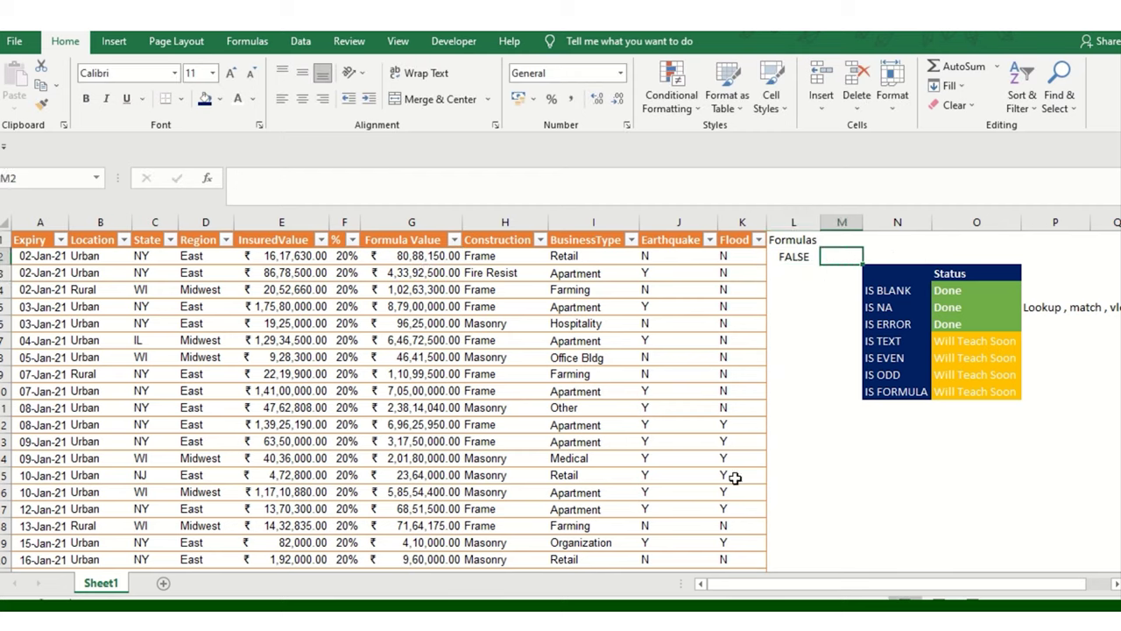
pyautogui.write('=IS')
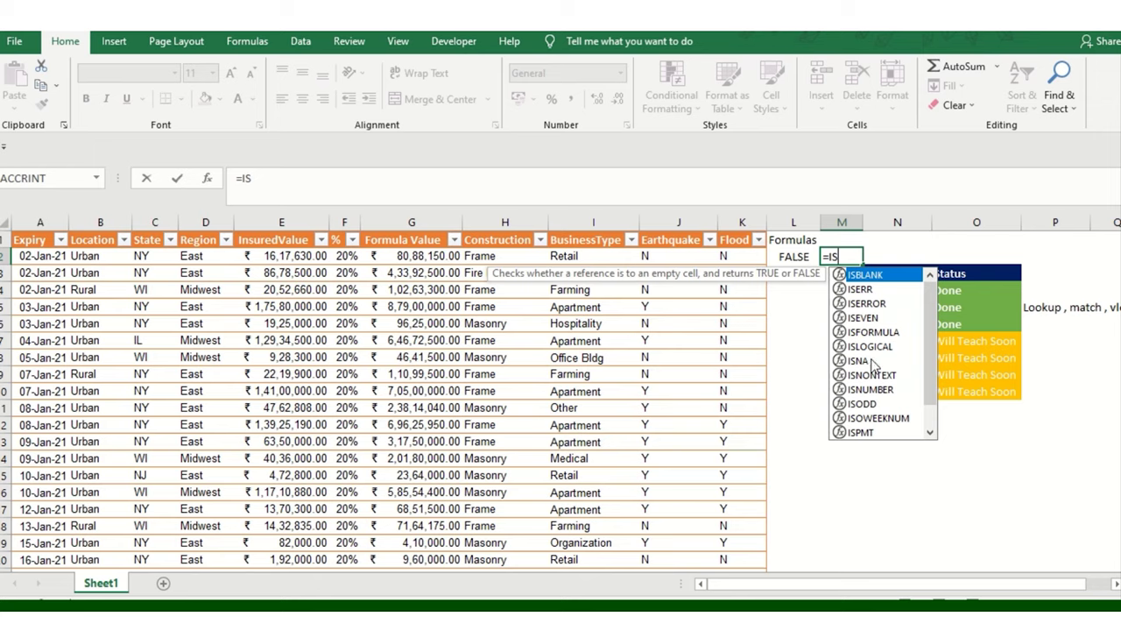
pyautogui.write('TE')
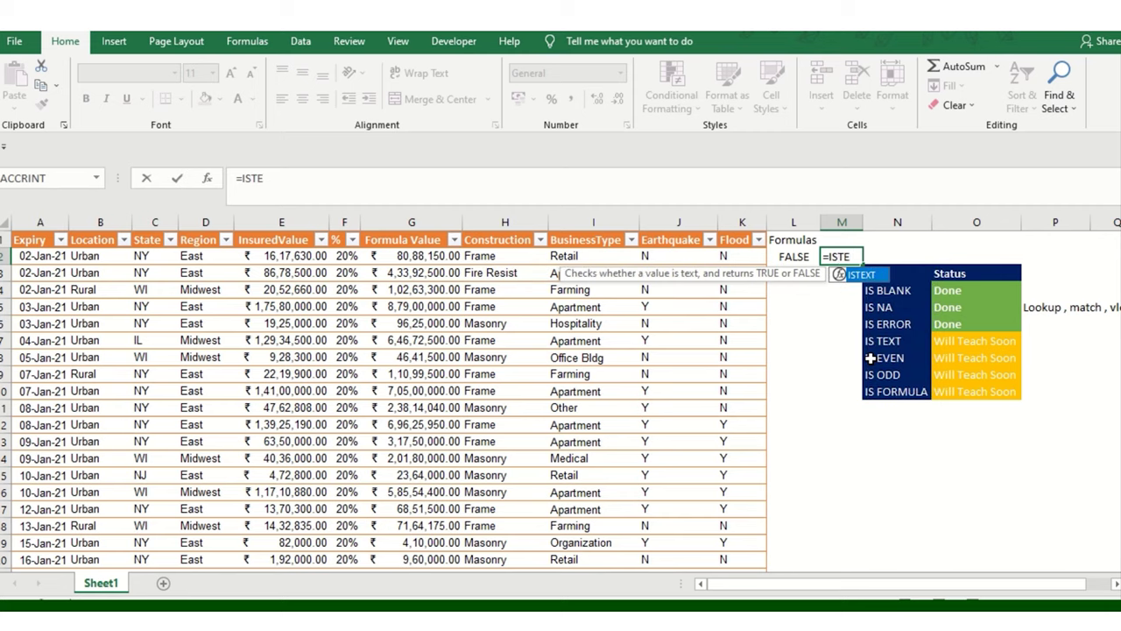
pyautogui.doubleClick(863, 275)
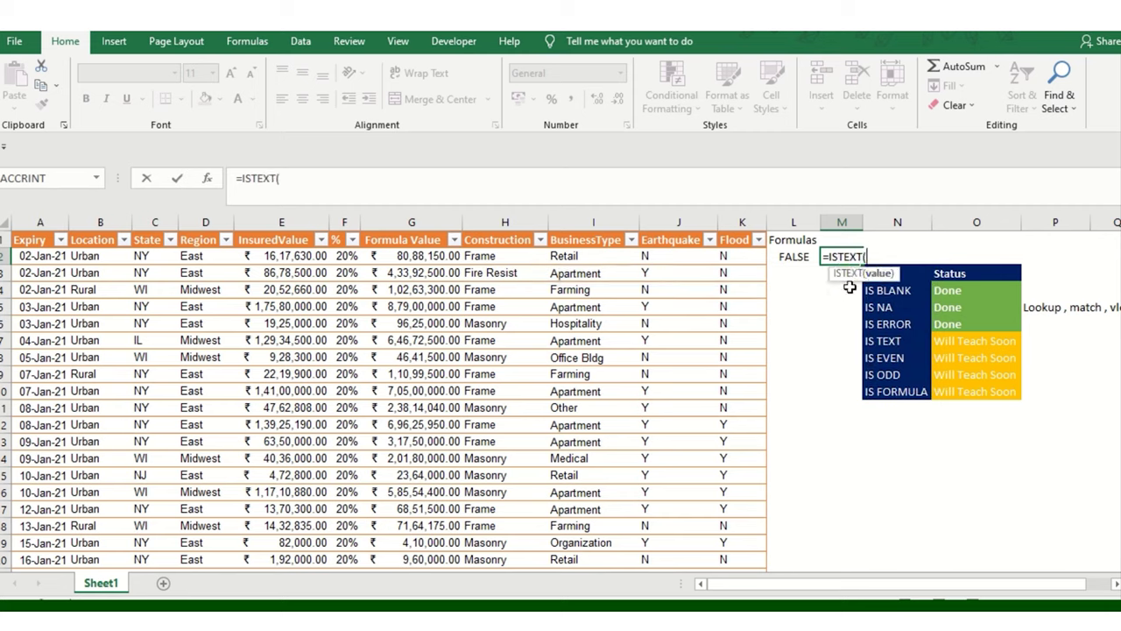
pyautogui.click(522, 256)
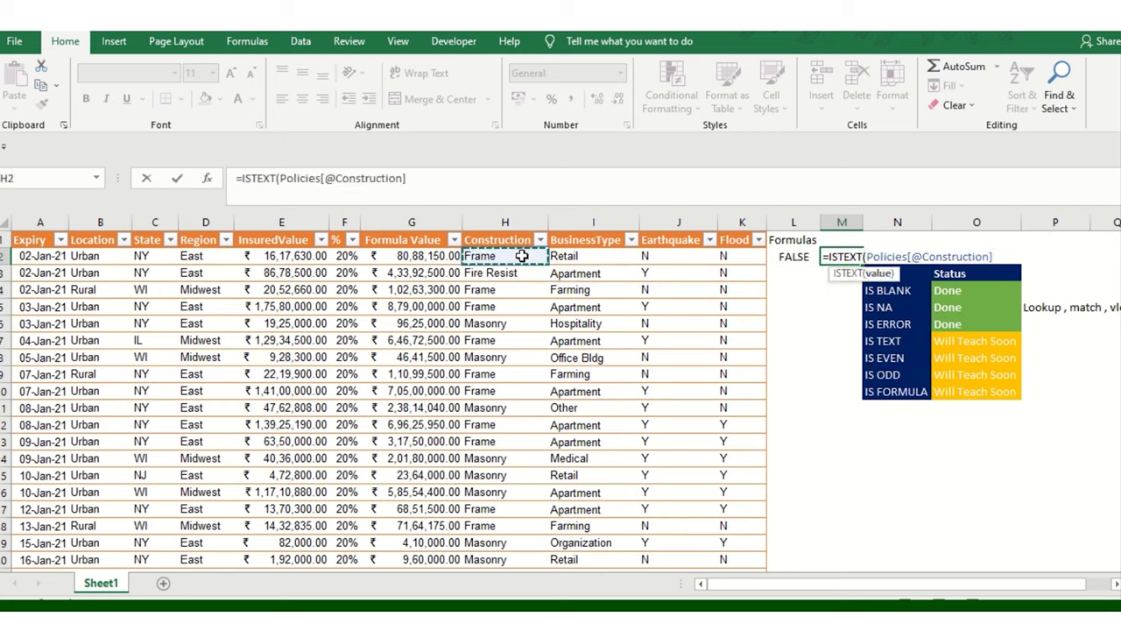
pyautogui.write(')')
pyautogui.press('Return')
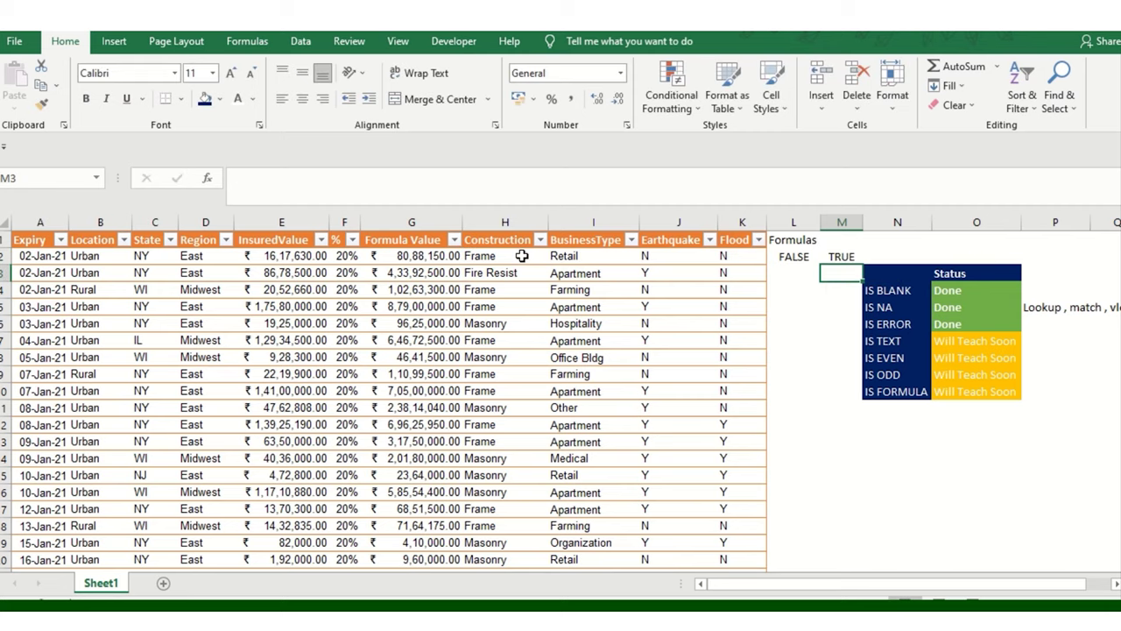
pyautogui.moveTo(802, 256); pyautogui.dragTo(846, 254)
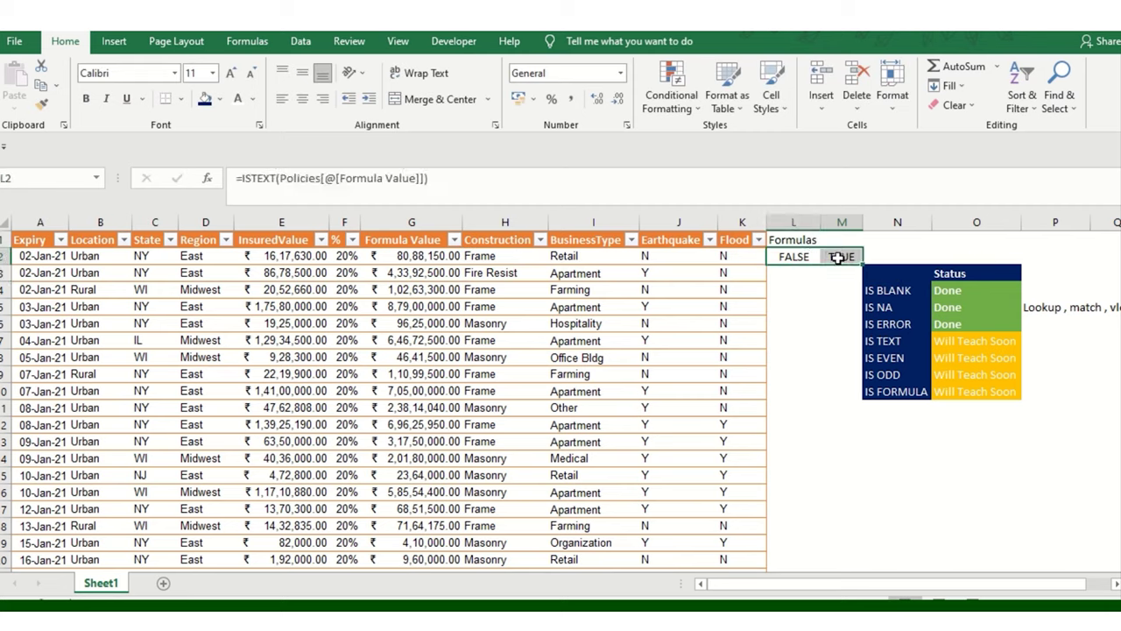
pyautogui.moveTo(897, 345); pyautogui.dragTo(962, 342)
pyautogui.click(962, 342)
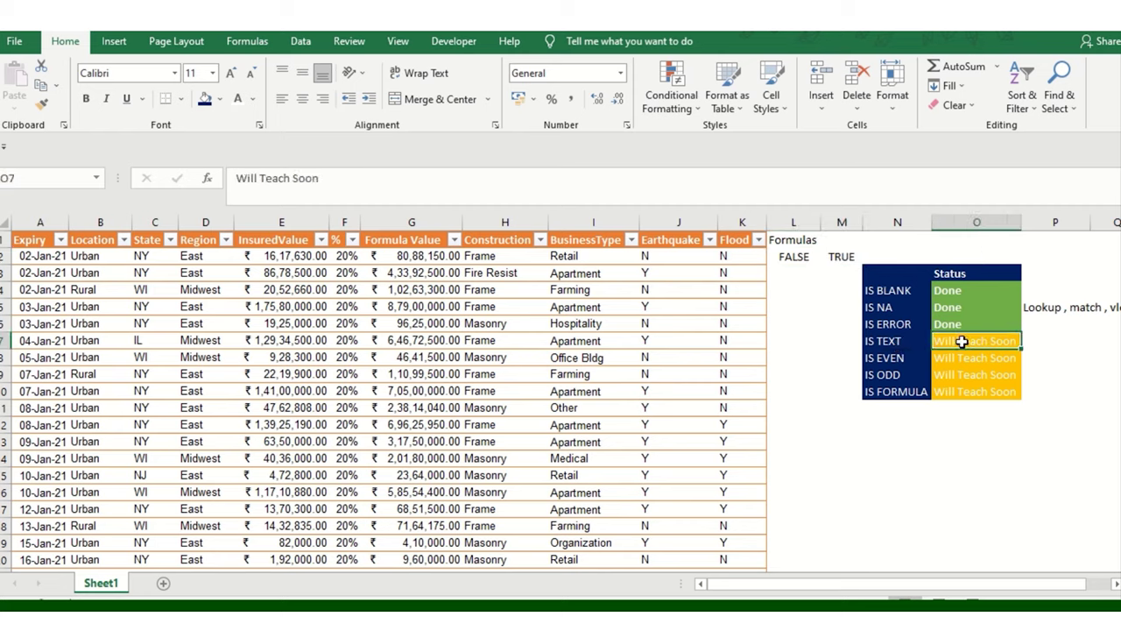
pyautogui.write('dOne')
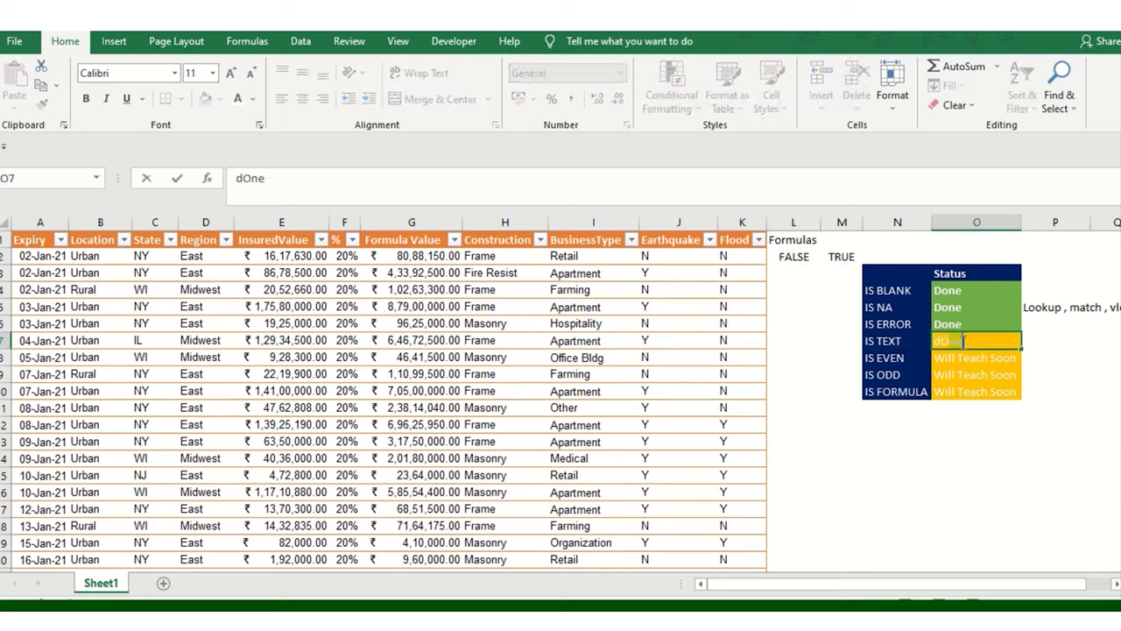
pyautogui.press('Return')
pyautogui.moveTo(887, 359); pyautogui.dragTo(888, 375)
pyautogui.click(794, 339)
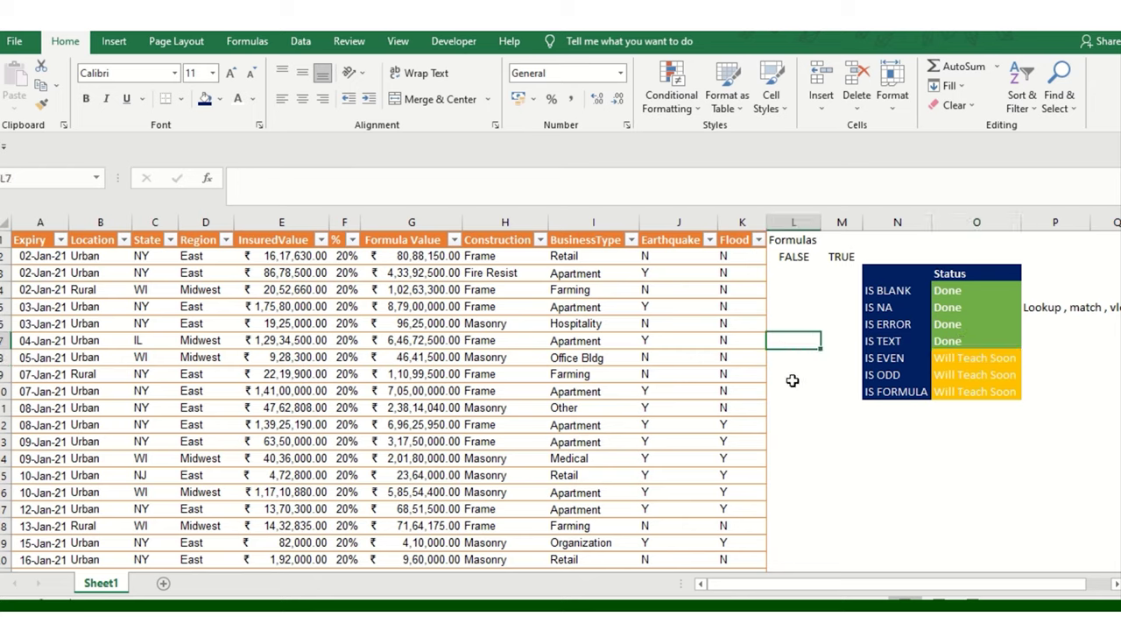
pyautogui.click(791, 306)
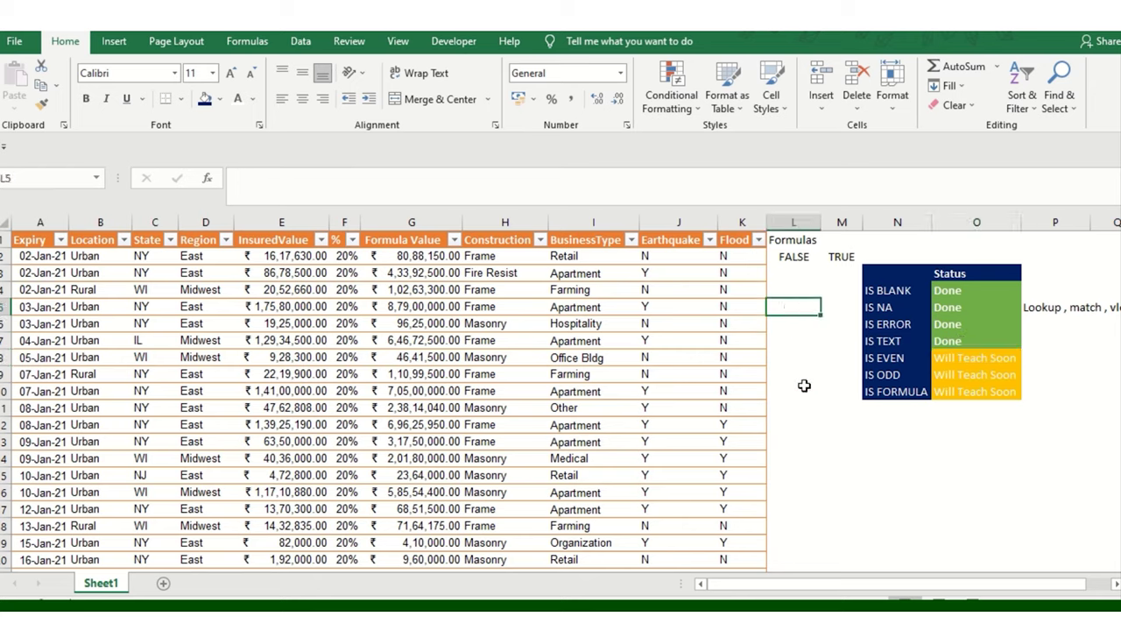
# Enter 23, 45, 34, 56, 46 and 467 into L5:L10
pyautogui.write('23')
pyautogui.press('Return')
pyautogui.write('45')
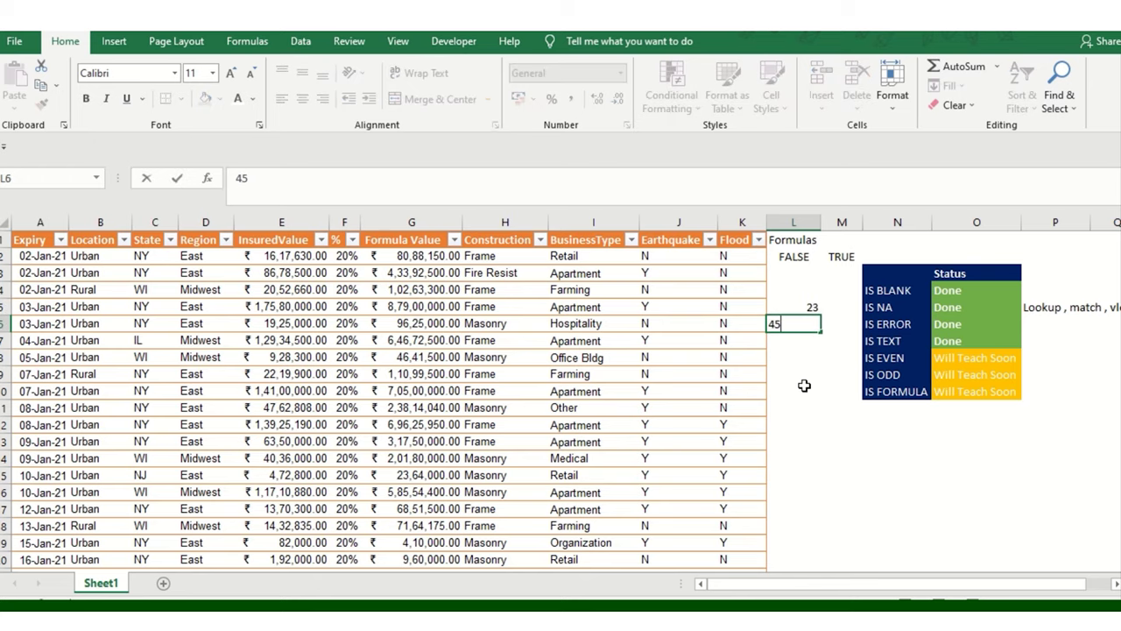
pyautogui.press('Return')
pyautogui.write('34')
pyautogui.press('Return')
pyautogui.write('56')
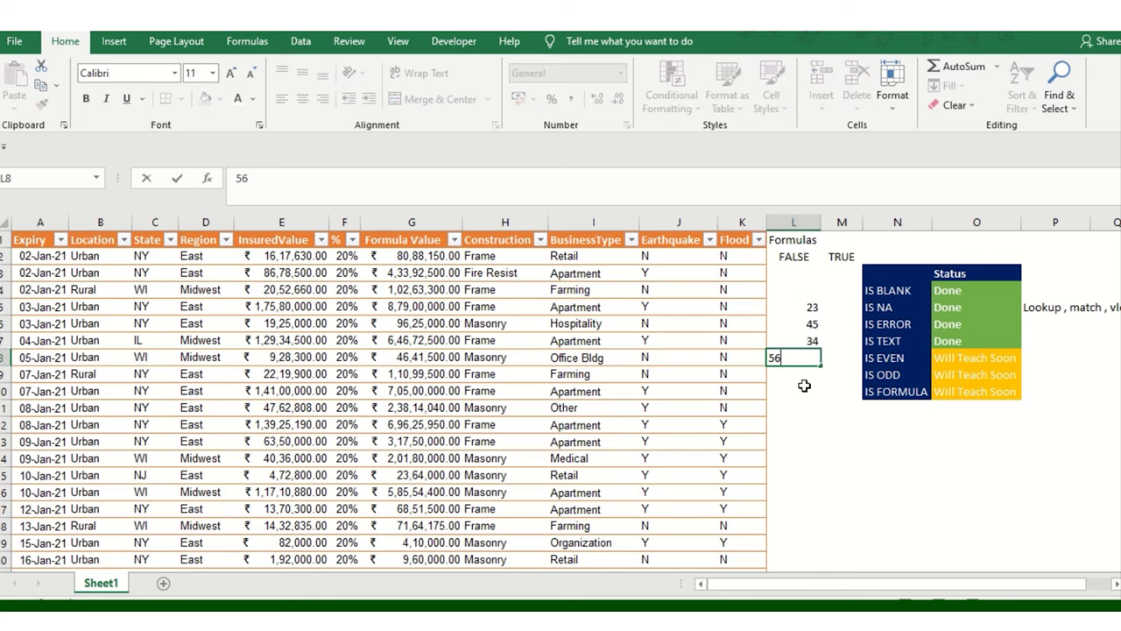
pyautogui.press('Return')
pyautogui.write('46')
pyautogui.press('Return')
pyautogui.write('467')
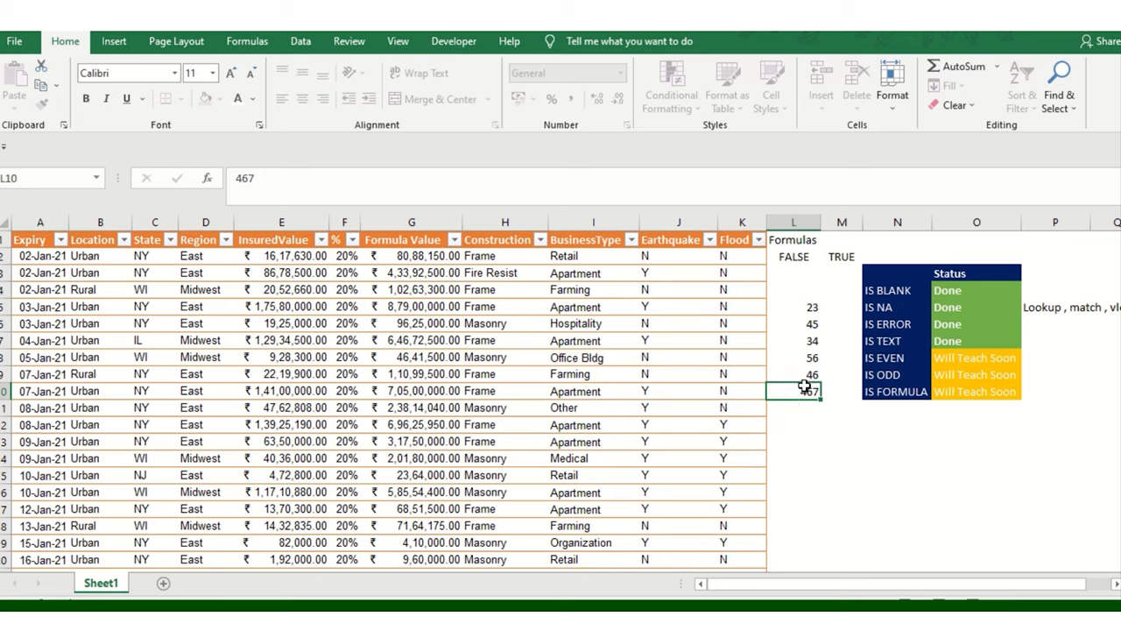
pyautogui.press('Return')
# Enter 8, 67, 57, 45, 79 and 90 into L11:L16
pyautogui.write('8')
pyautogui.press('Return')
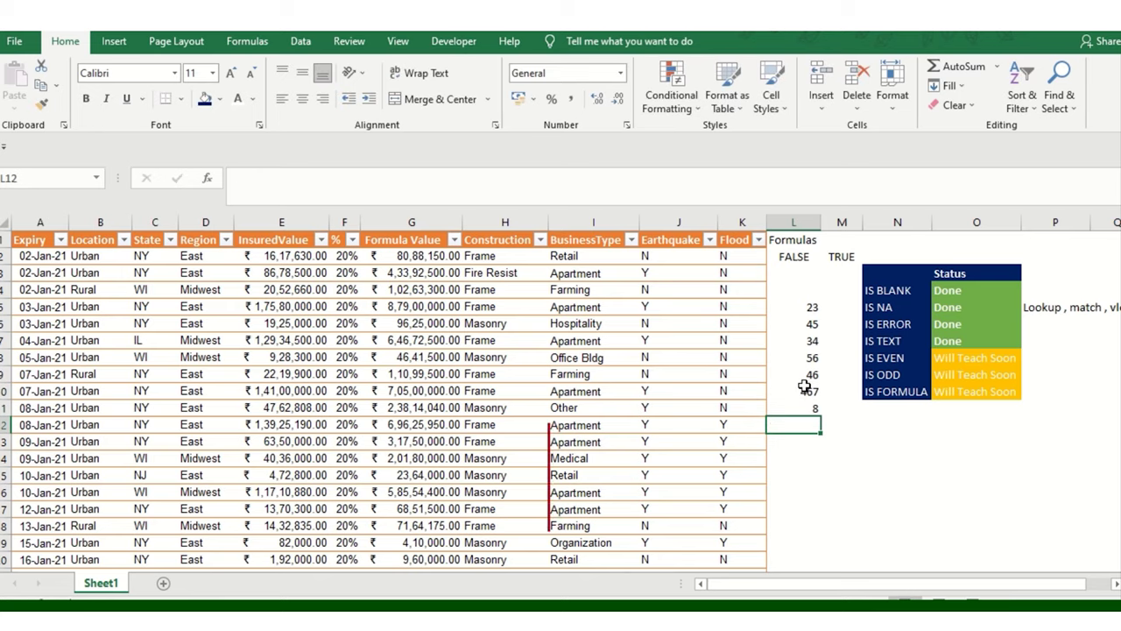
pyautogui.write('67')
pyautogui.press('Return')
pyautogui.write('57')
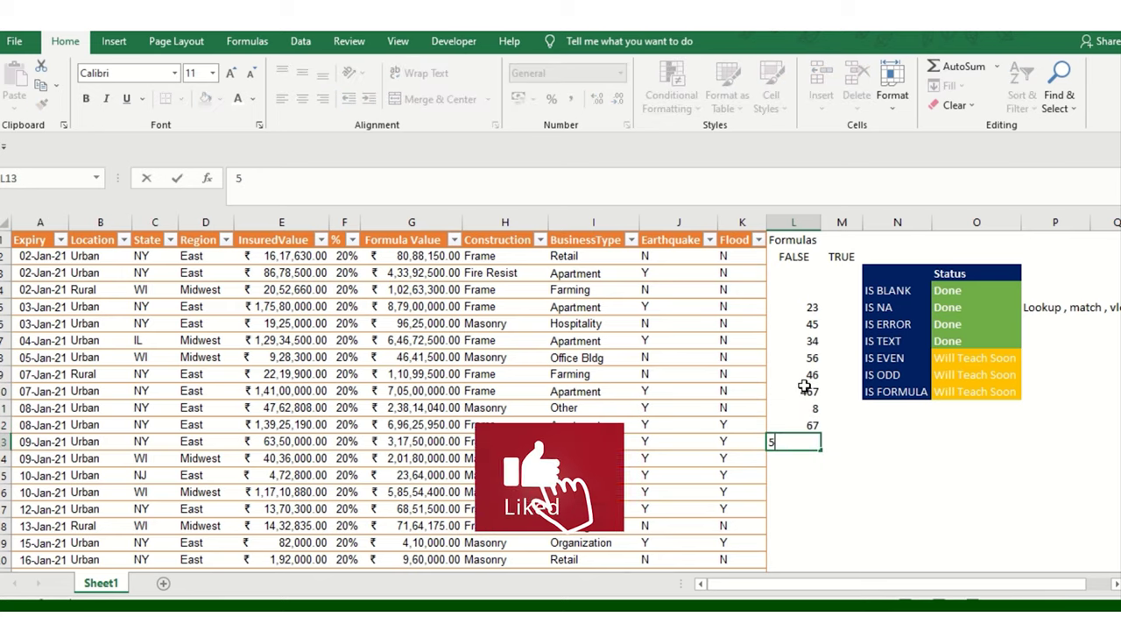
pyautogui.press('Return')
pyautogui.write('45')
pyautogui.press('Return')
pyautogui.write('79')
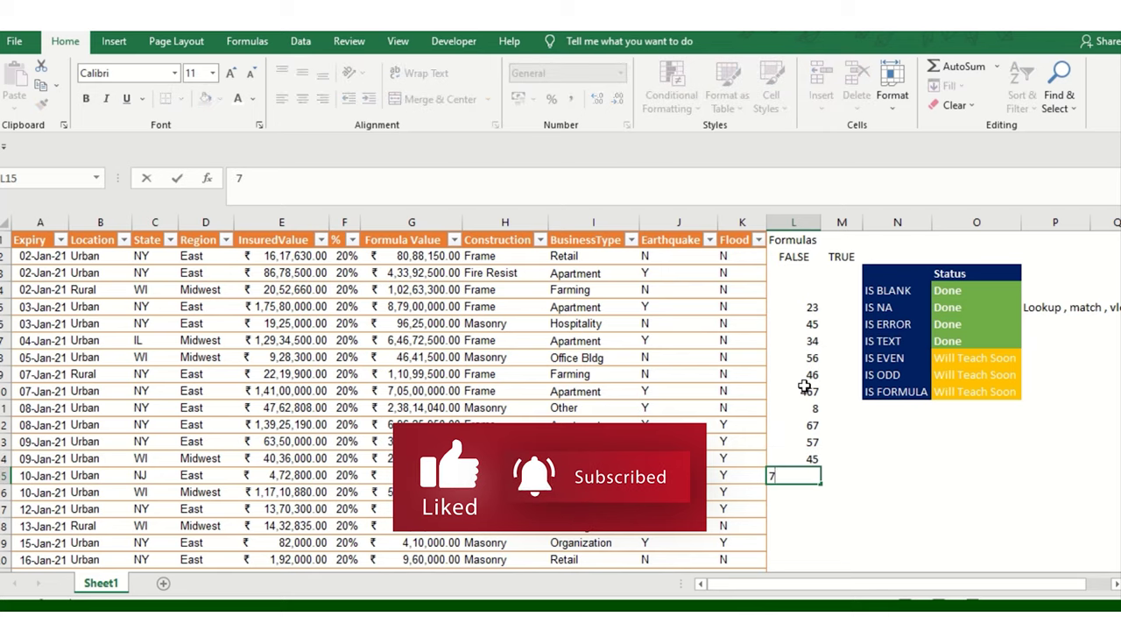
pyautogui.press('Return')
pyautogui.write('90')
pyautogui.press('Return')
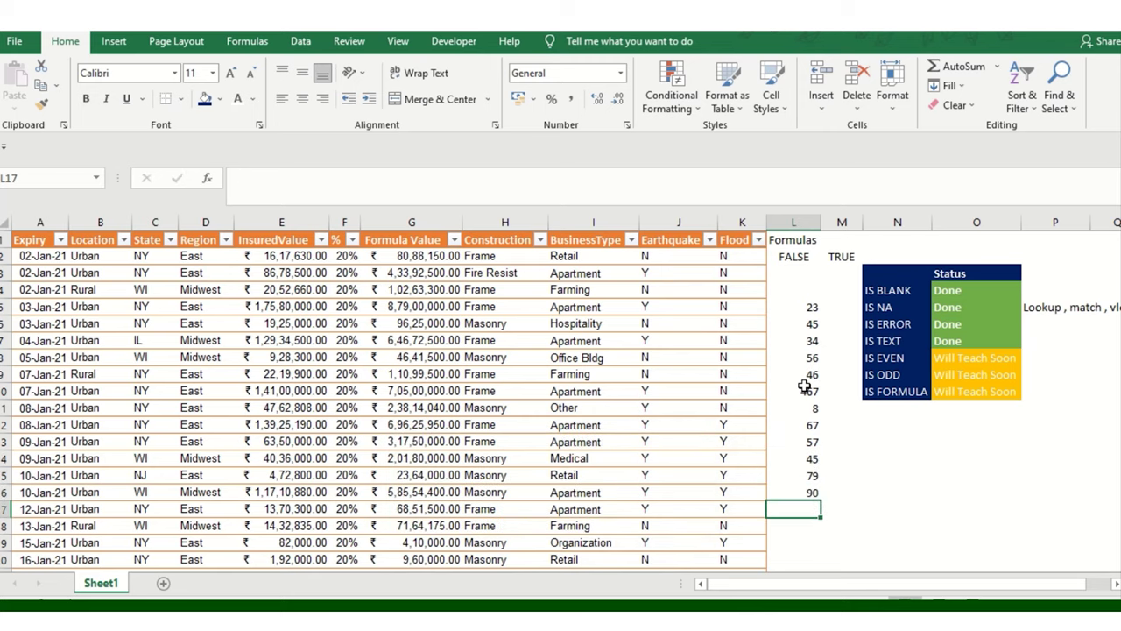
# Insert a blank column at M beside the numbers
pyautogui.rightClick(841, 223)
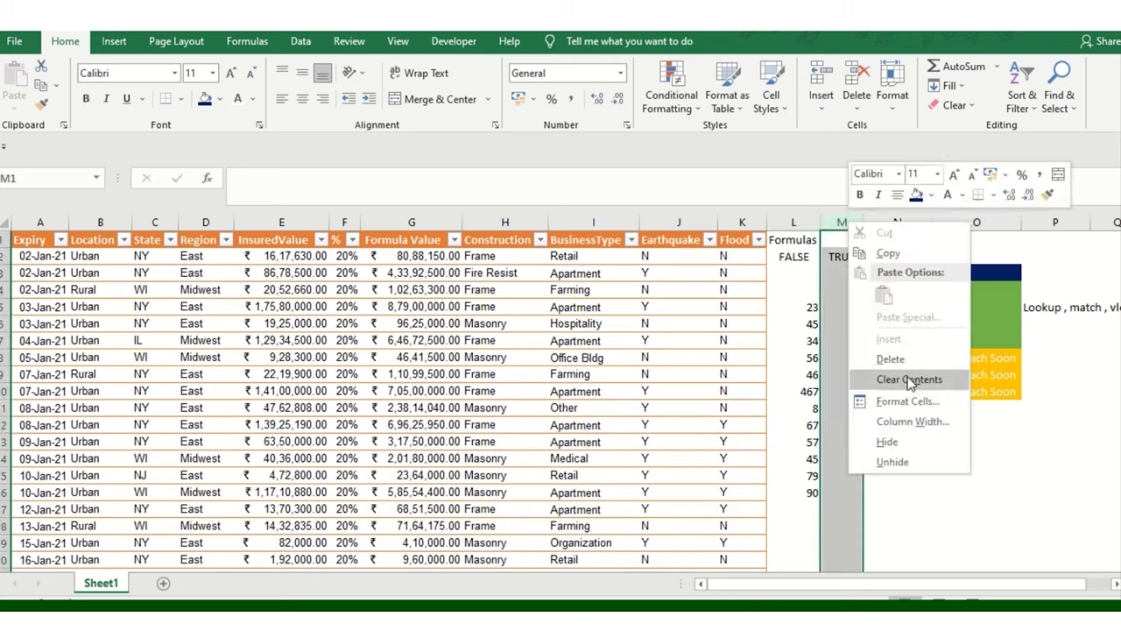
pyautogui.press('Escape')
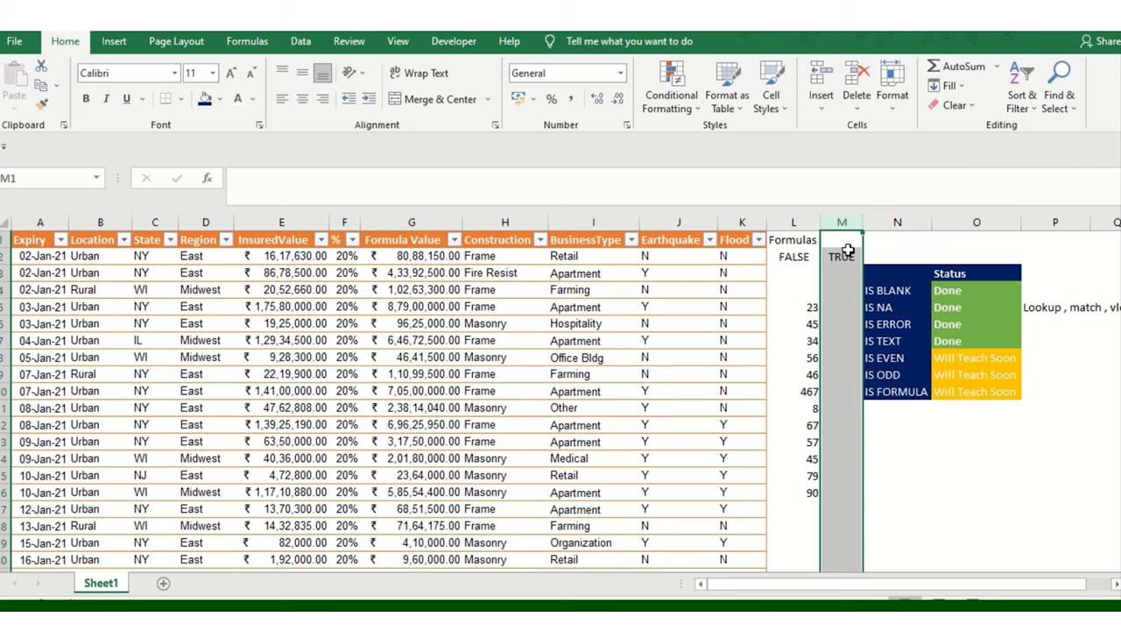
pyautogui.write('+')
pyautogui.press('Escape')
pyautogui.hotkey('ctrl', 'shift', '+')
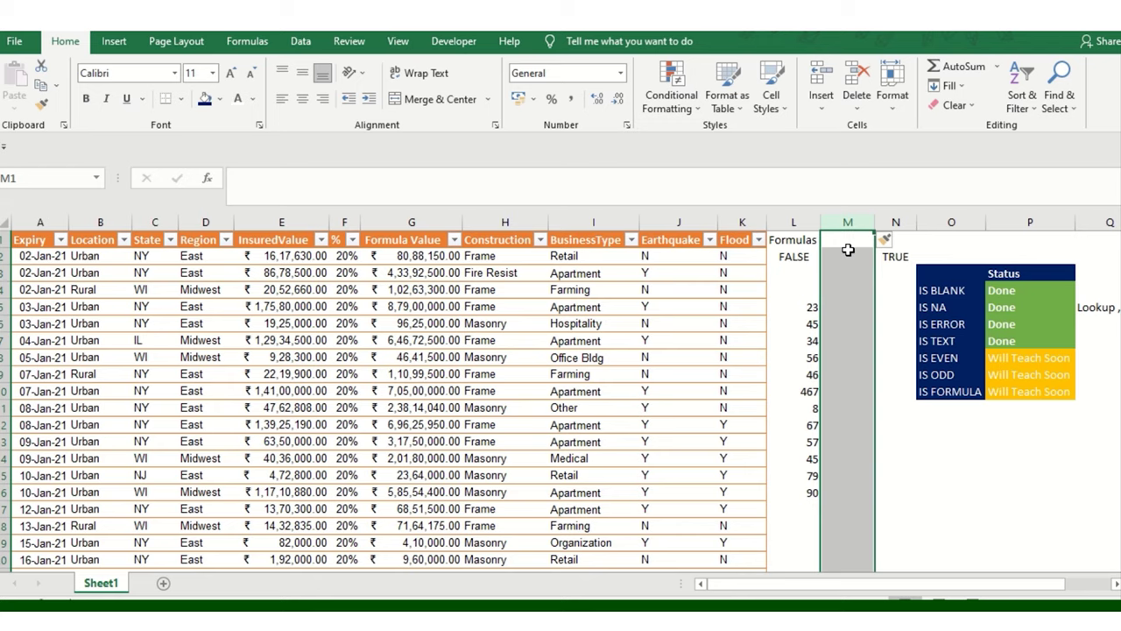
# Add the headers 'odd' in M4 and 'even' in N4
pyautogui.press('Down')
pyautogui.press('Down')
pyautogui.press('Down')
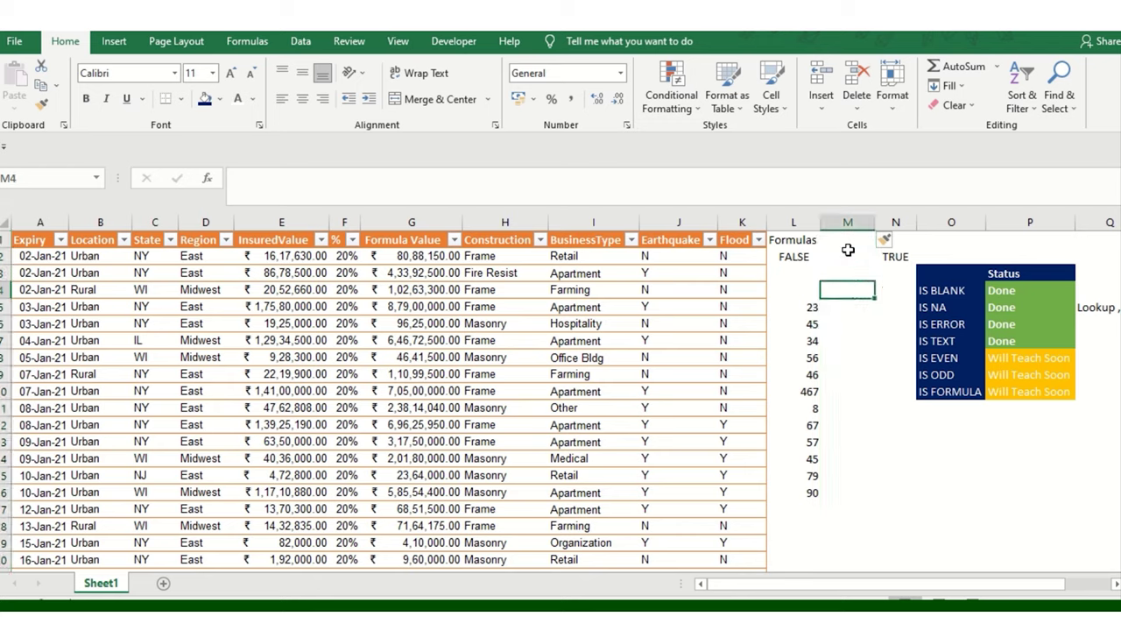
pyautogui.write('odd')
pyautogui.press('Tab')
pyautogui.write('e')
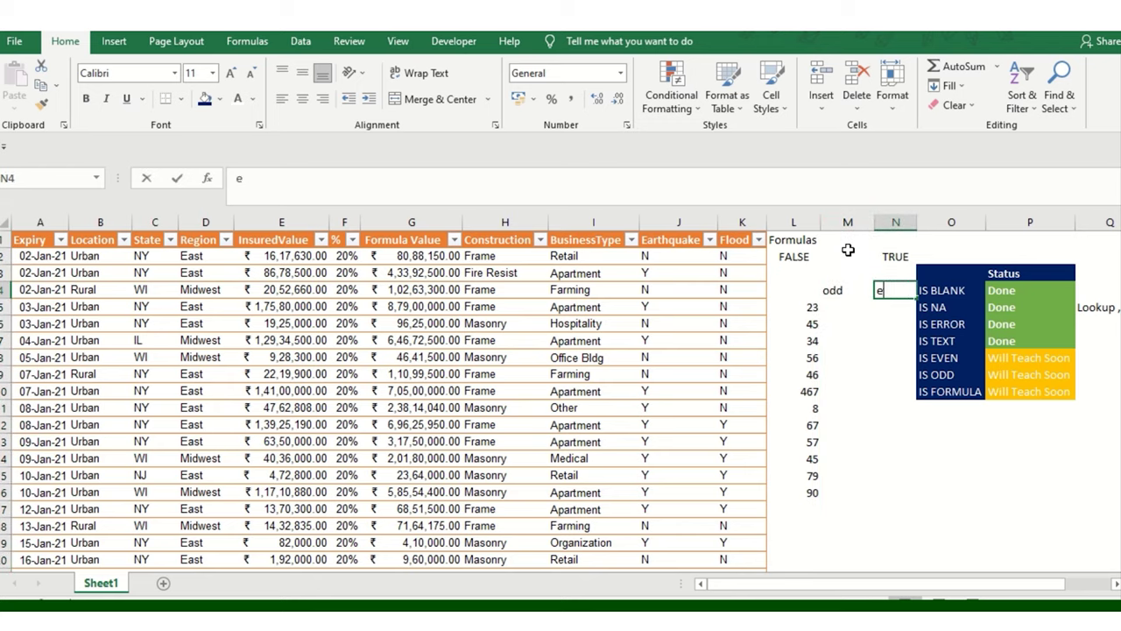
pyautogui.write('ven')
pyautogui.press('Return')
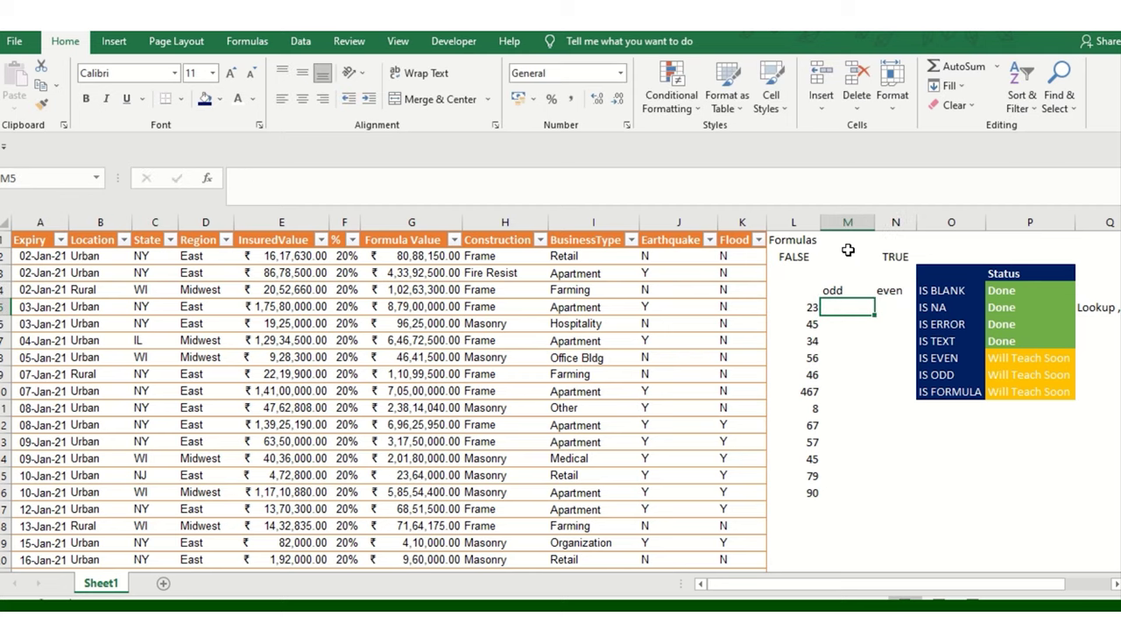
pyautogui.write('=')
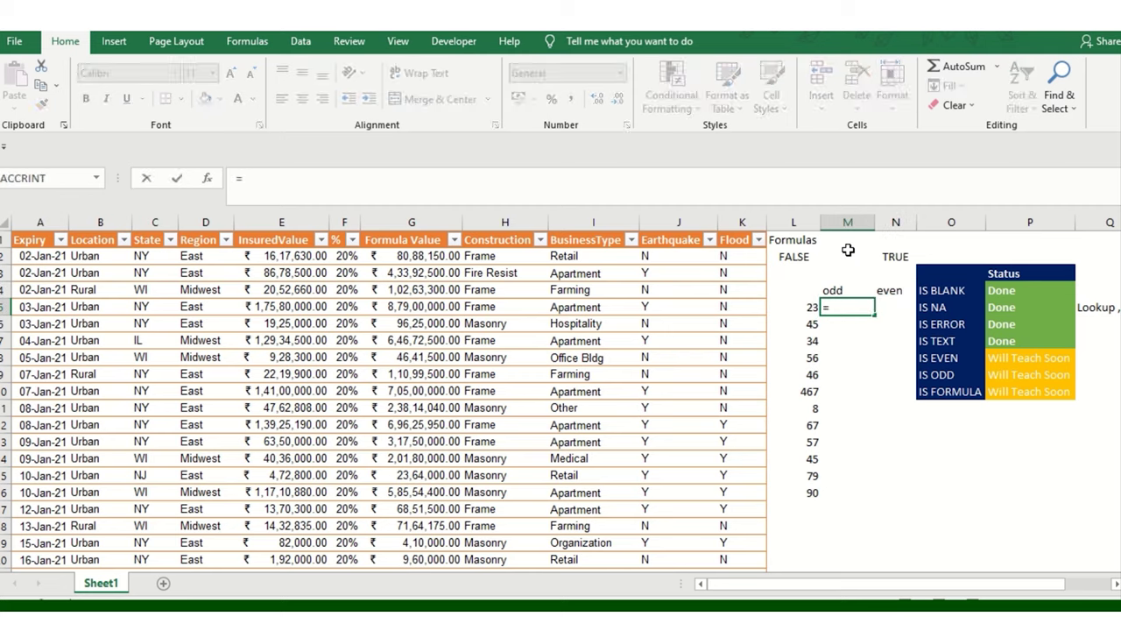
pyautogui.write('isodd')
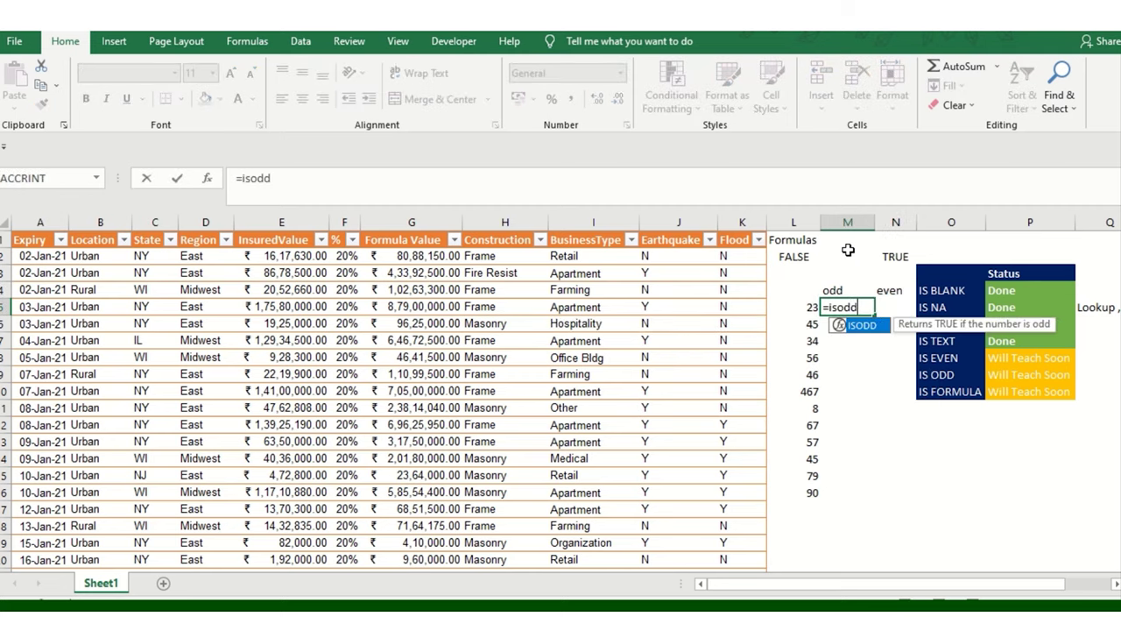
# Enter =ISODD(L5) in M5, trimming the mistaken L5:L16 range argument
pyautogui.doubleClick(863, 324)
pyautogui.moveTo(793, 309); pyautogui.dragTo(799, 494)
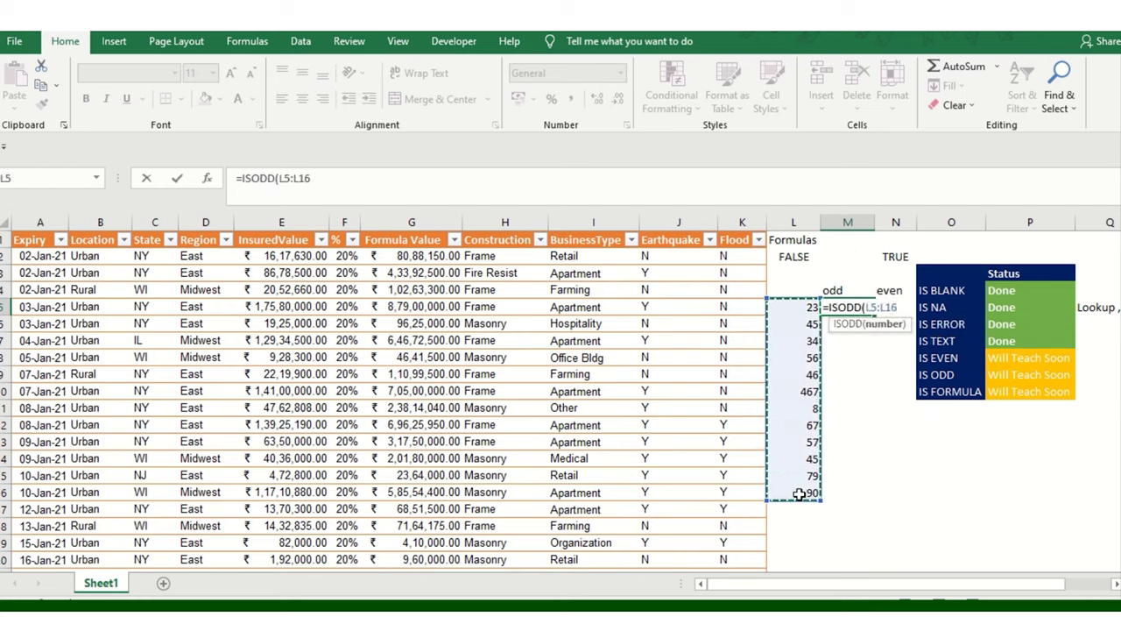
pyautogui.write(')')
pyautogui.press('Return')
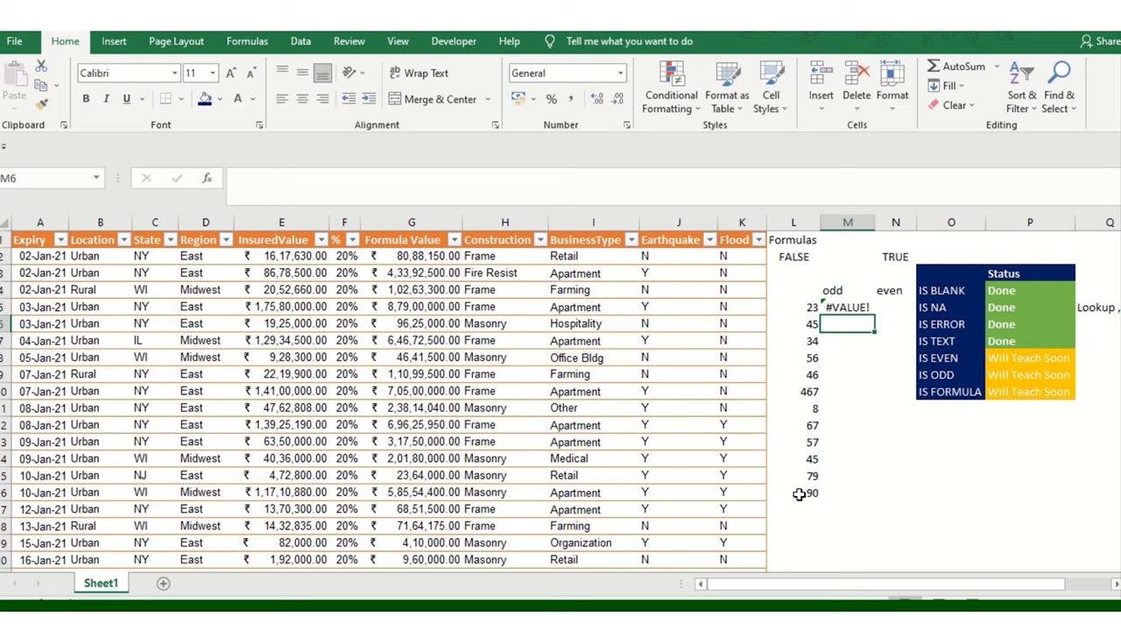
pyautogui.click(850, 307)
pyautogui.click(292, 180)
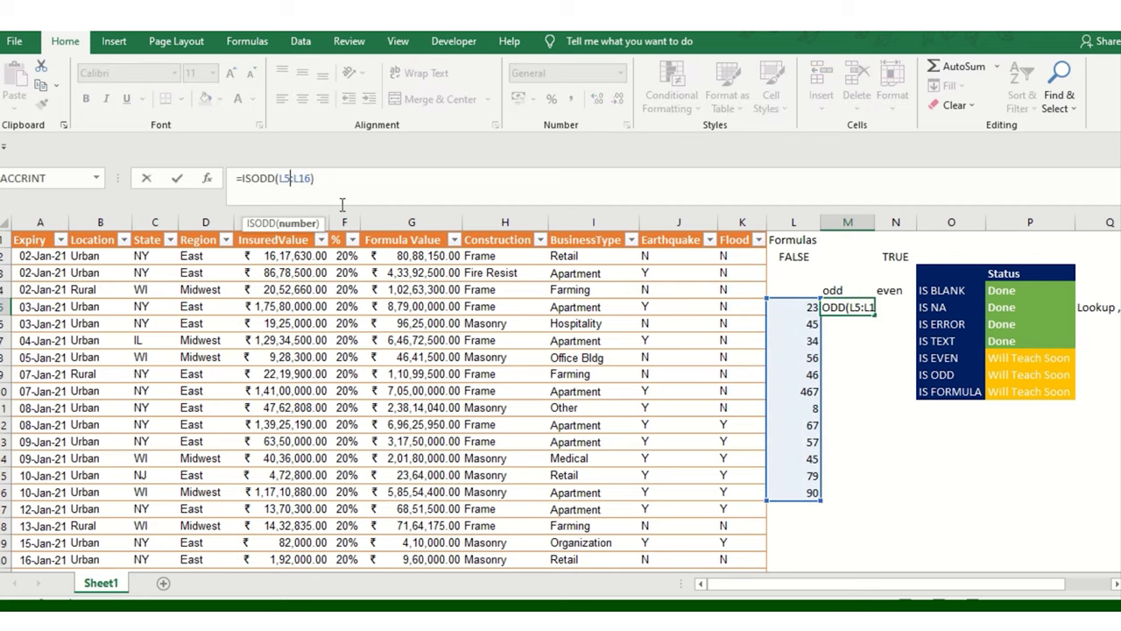
pyautogui.press('Delete')
pyautogui.press('Delete')
pyautogui.press('Delete')
pyautogui.press('Delete')
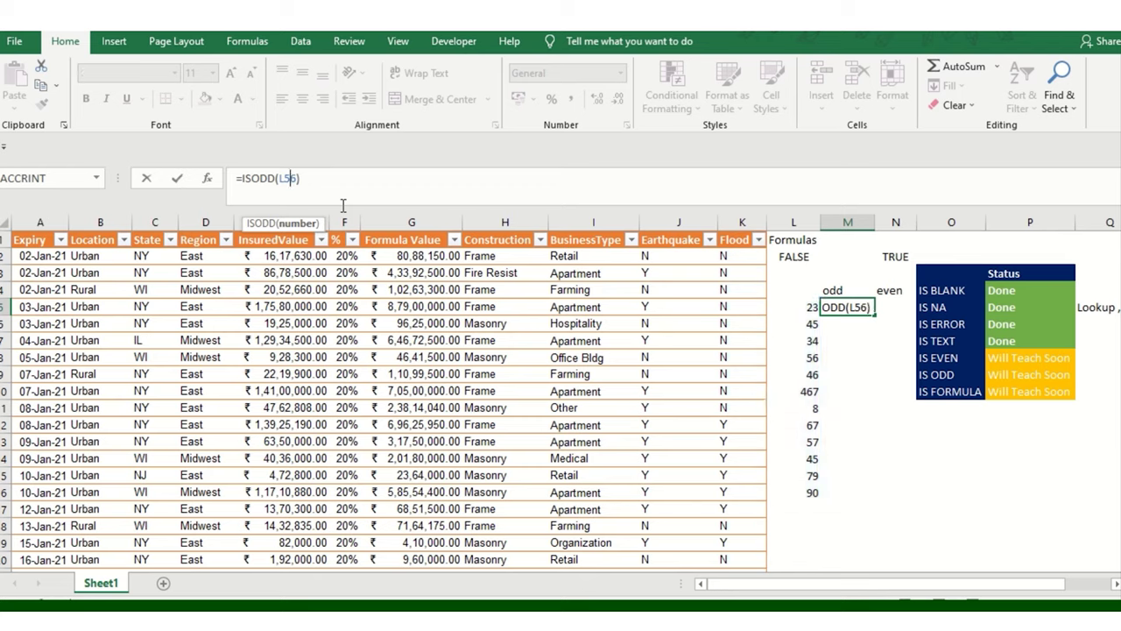
pyautogui.press('Return')
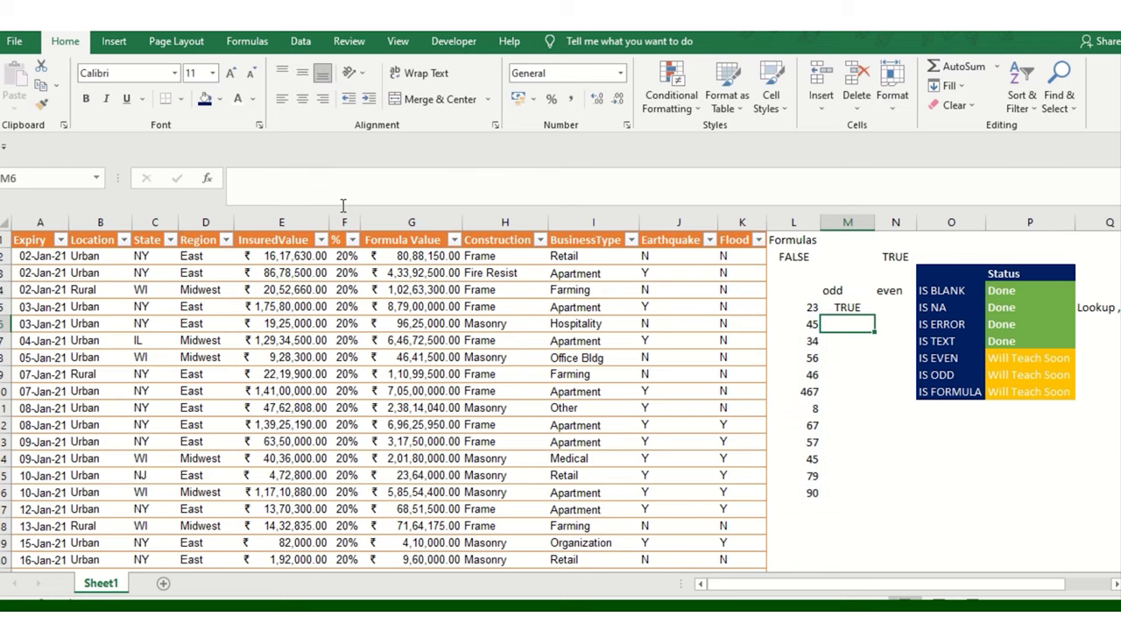
# Fill the ISODD formula down M5:M16
pyautogui.moveTo(841, 305); pyautogui.dragTo(835, 491)
pyautogui.hotkey('ctrl', 'd')
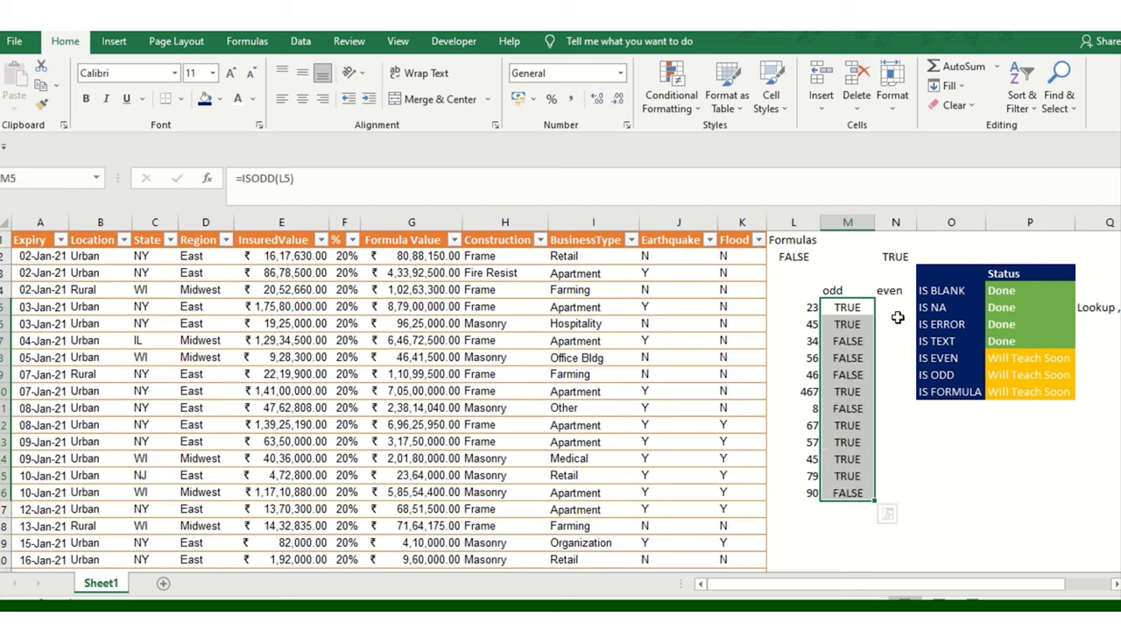
pyautogui.click(894, 308)
# Enter =ISEVEN(L5) in N5 and fill it down to N16
pyautogui.write('=')
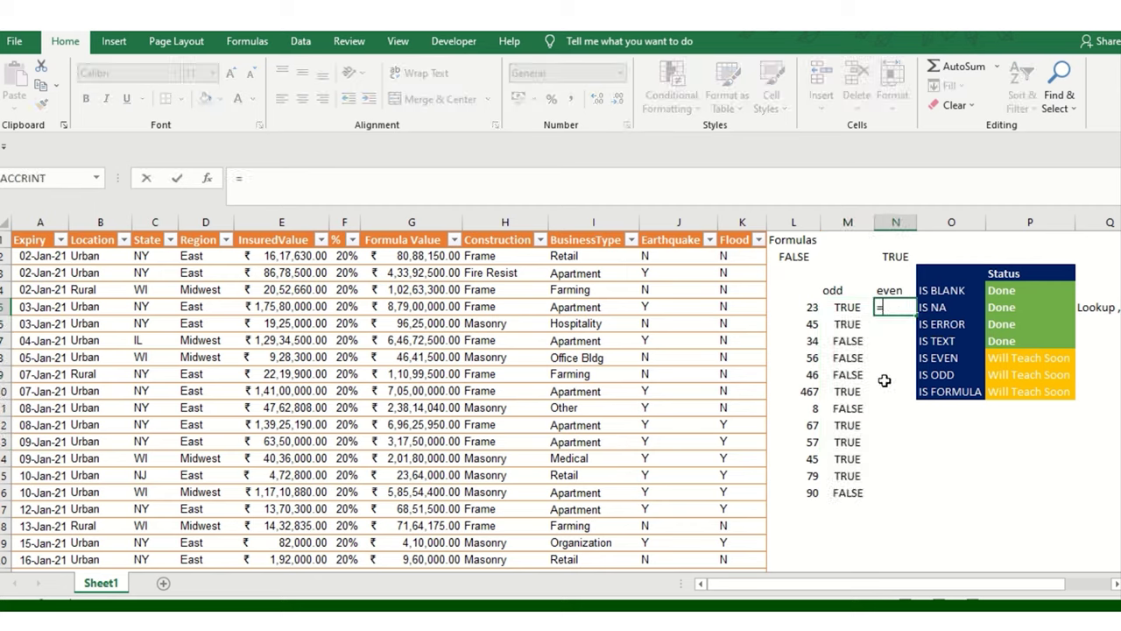
pyautogui.write('isev')
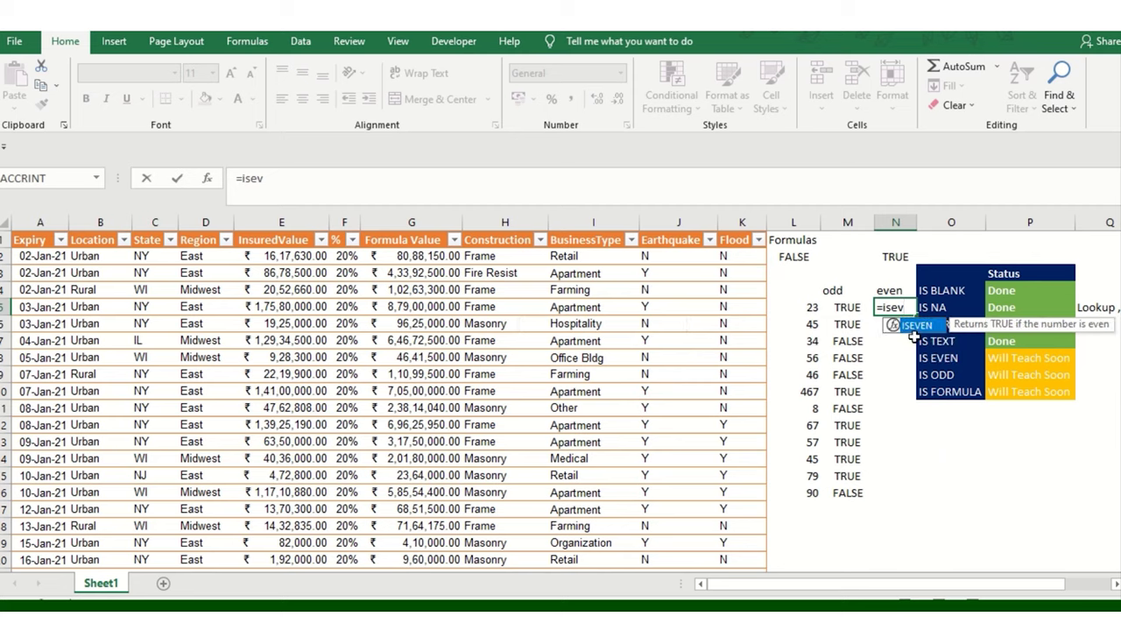
pyautogui.press('Tab')
pyautogui.moveTo(802, 306); pyautogui.dragTo(809, 492)
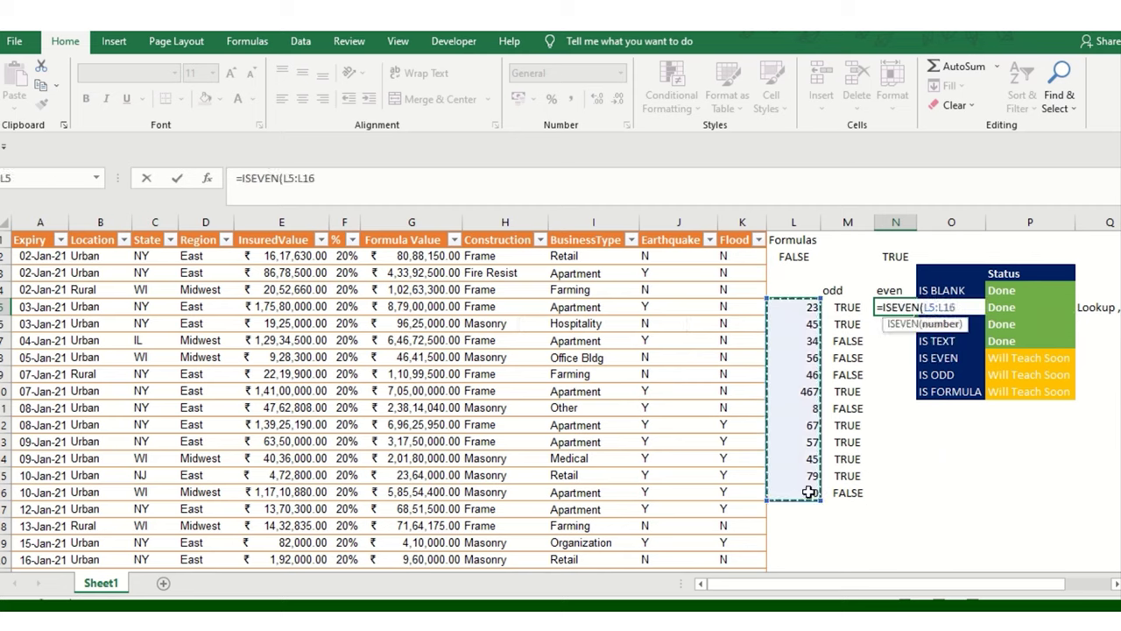
pyautogui.click(811, 306)
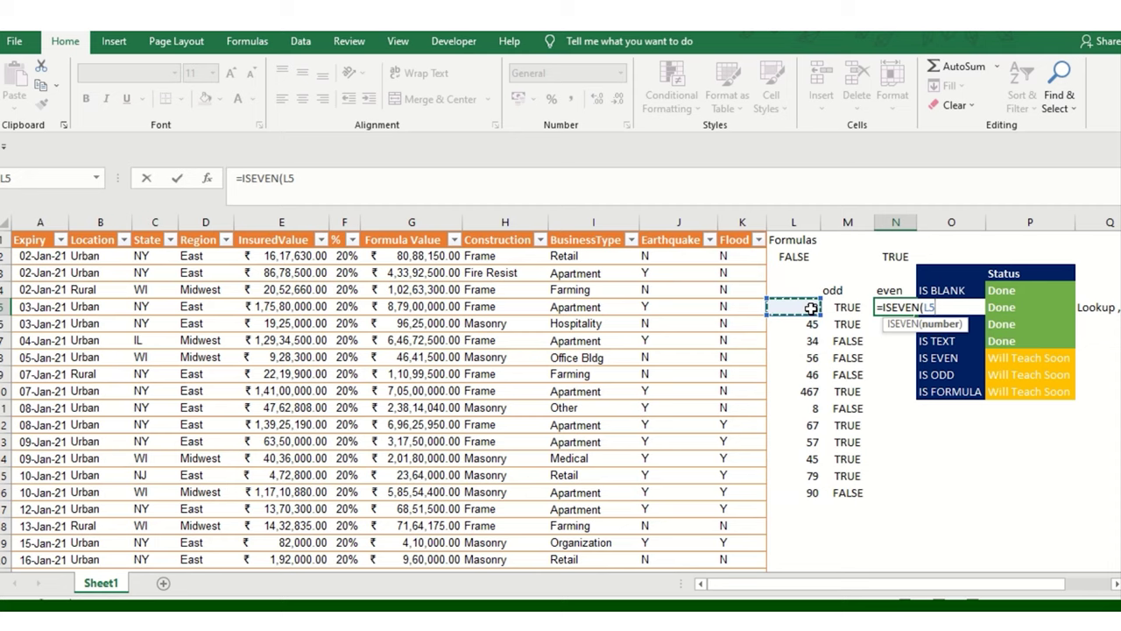
pyautogui.press('Return')
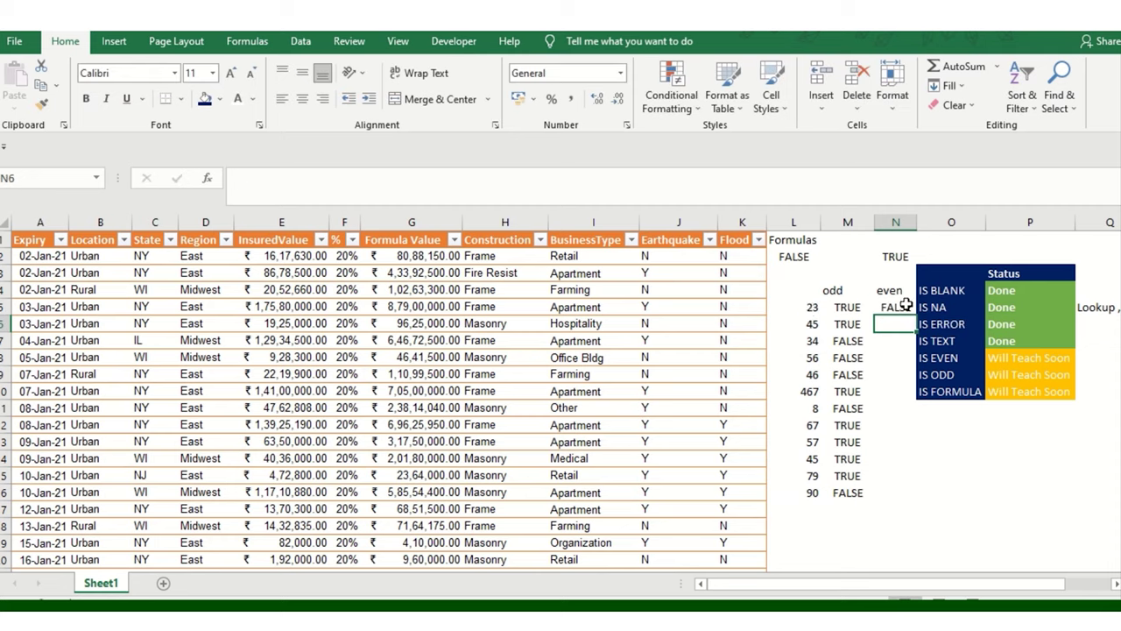
pyautogui.moveTo(906, 305); pyautogui.dragTo(889, 487)
pyautogui.hotkey('ctrl', 'd')
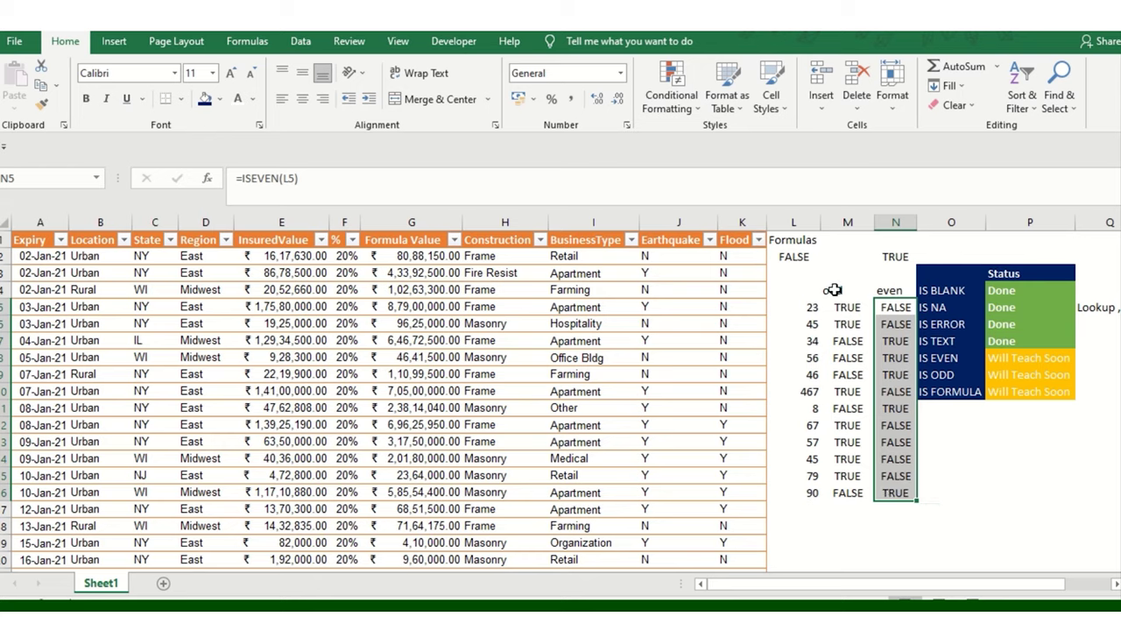
pyautogui.moveTo(833, 290); pyautogui.dragTo(892, 492)
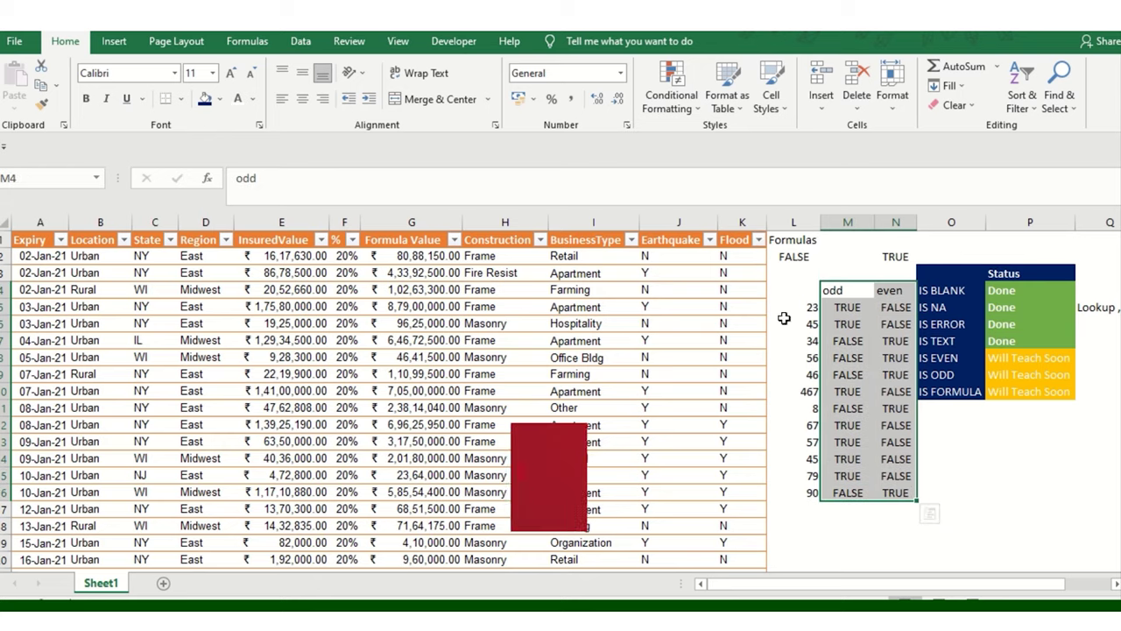
# Center the numbers and odd/even results horizontally and vertically
pyautogui.moveTo(796, 290); pyautogui.dragTo(894, 493)
pyautogui.click(302, 101)
pyautogui.click(303, 73)
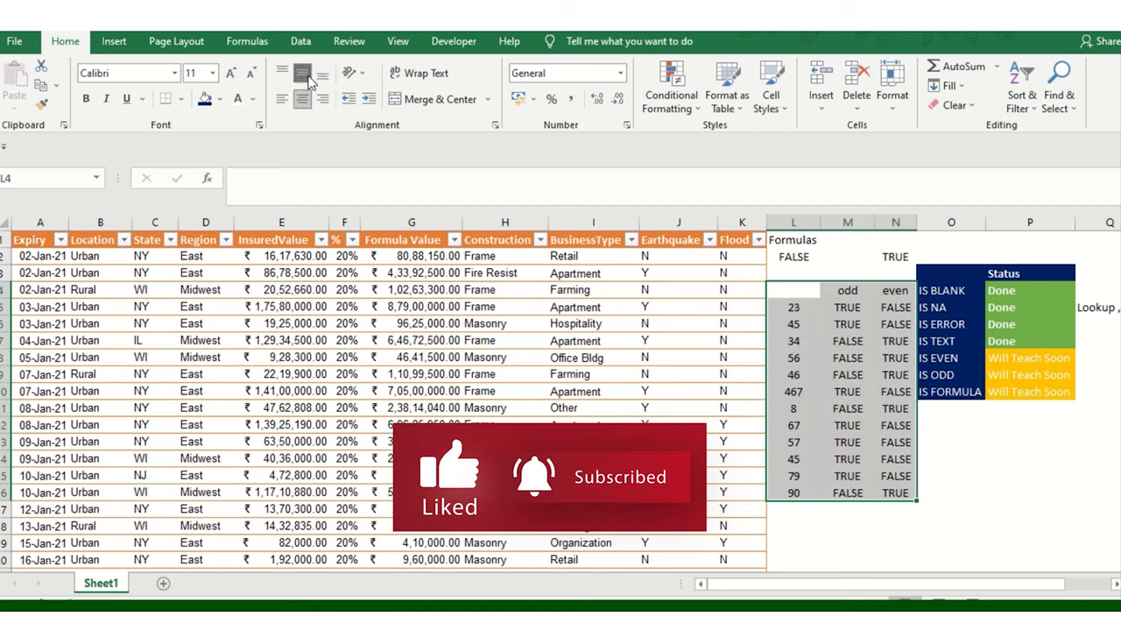
pyautogui.click(841, 374)
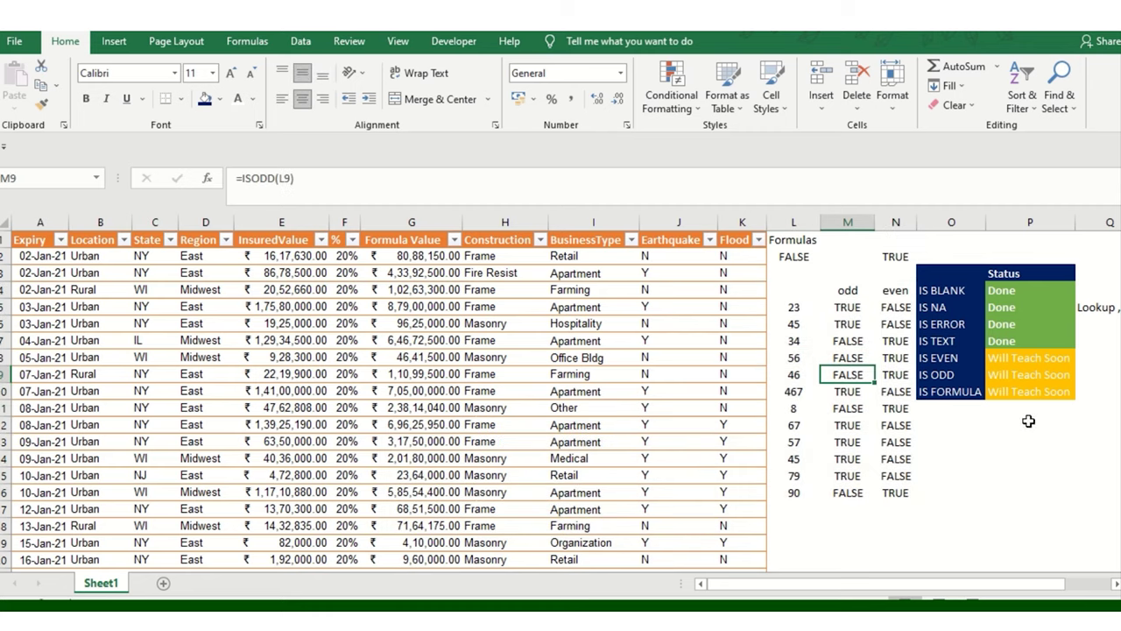
# Fill Done down from IS TEXT to IS EVEN and IS ODD
pyautogui.moveTo(997, 359)
pyautogui.mouseDown()
pyautogui.moveTo(1006, 374)
pyautogui.moveTo(1016, 368)
pyautogui.mouseUp()
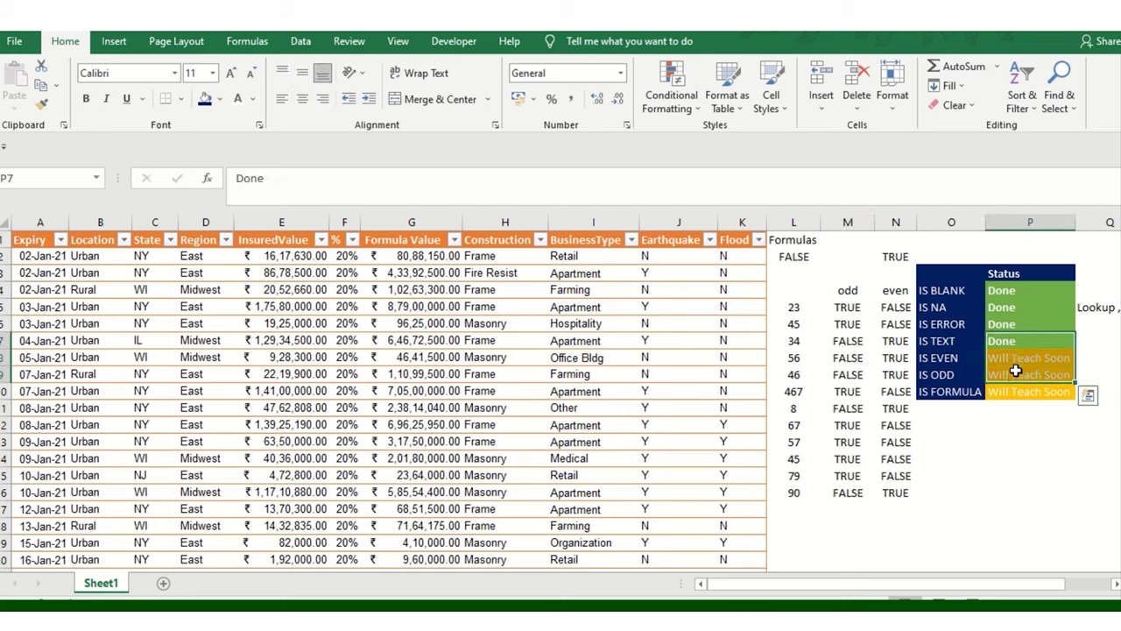
pyautogui.hotkey('ctrl', 'd')
pyautogui.click(999, 425)
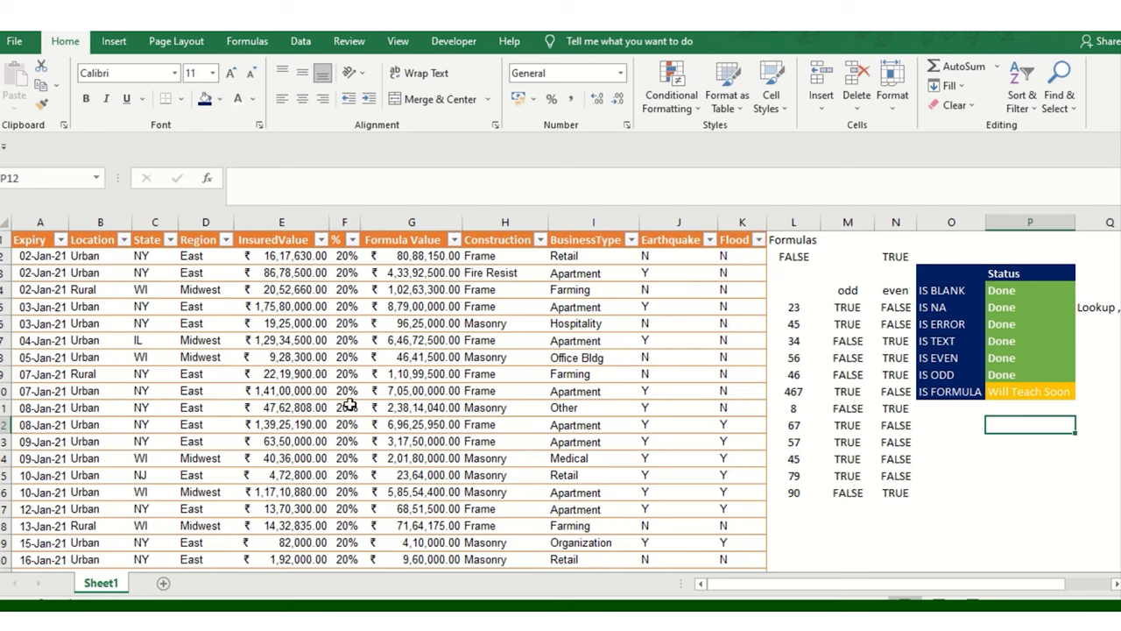
pyautogui.click(960, 396)
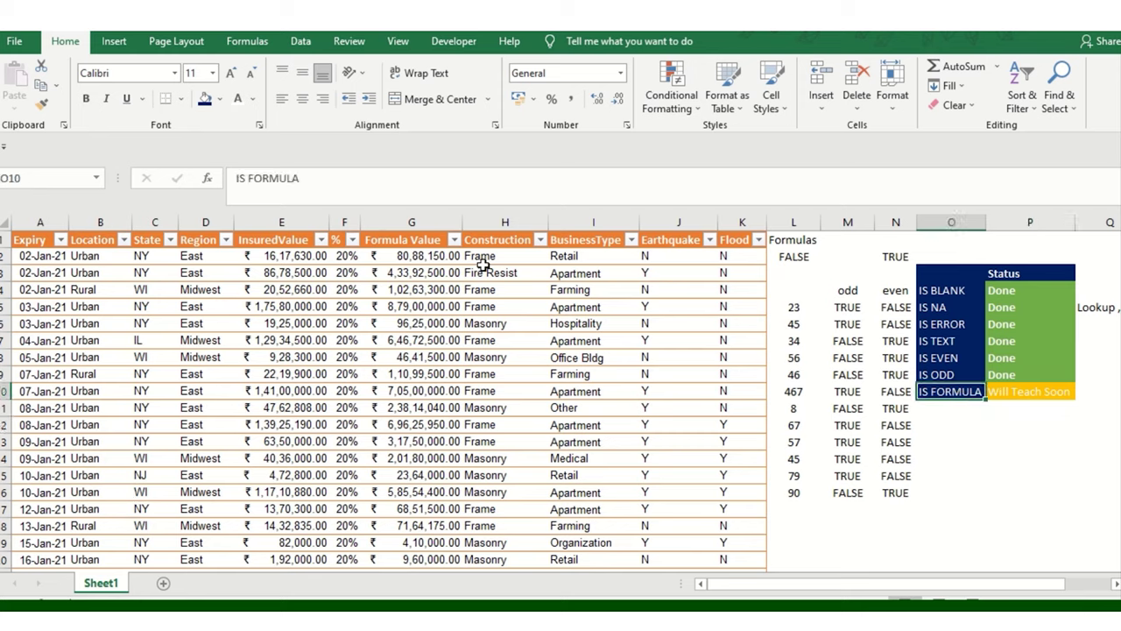
# Clear the odd/even test values and leftover Formulas results in columns L to N
pyautogui.moveTo(793, 274); pyautogui.dragTo(887, 502)
pyautogui.press('Delete')
pyautogui.moveTo(789, 235); pyautogui.dragTo(888, 257)
pyautogui.press('Delete')
pyautogui.click(838, 301)
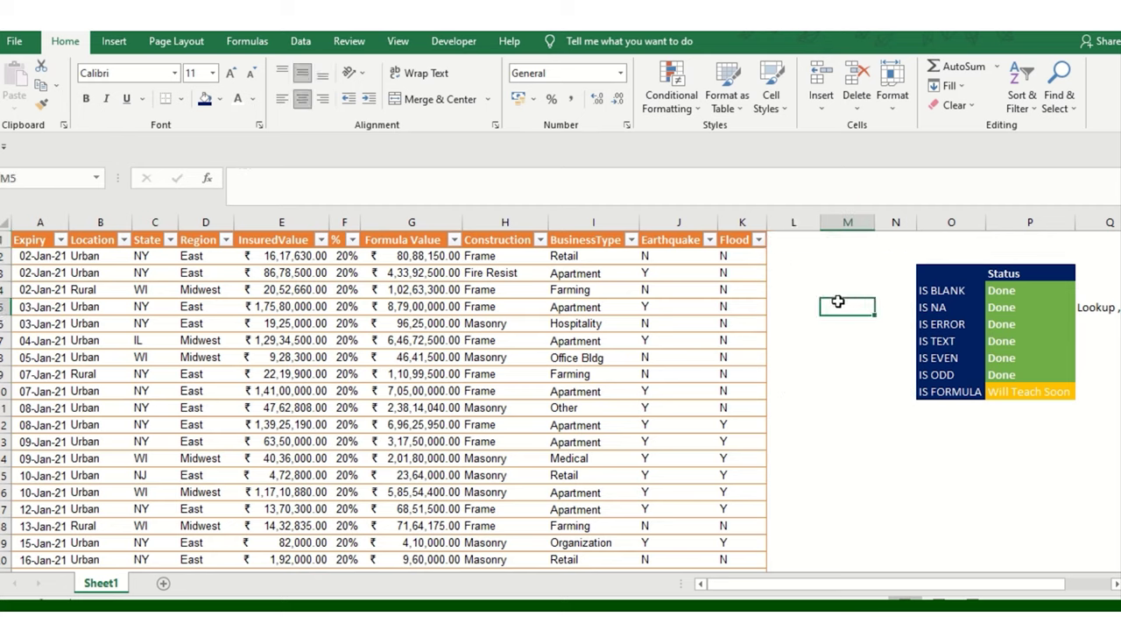
pyautogui.click(946, 393)
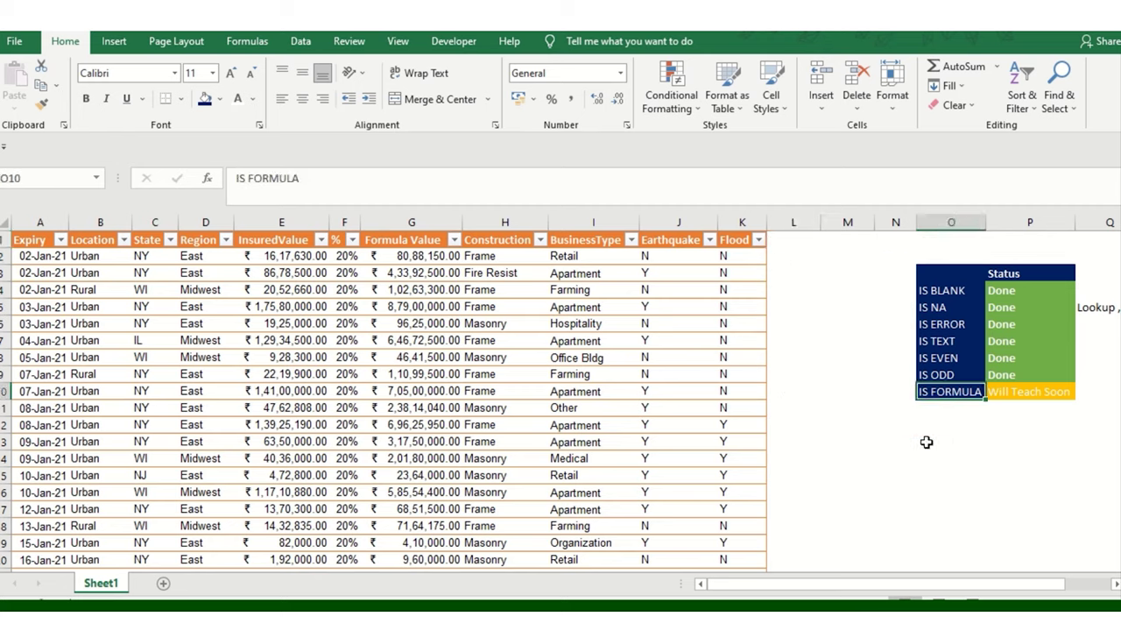
pyautogui.click(301, 41)
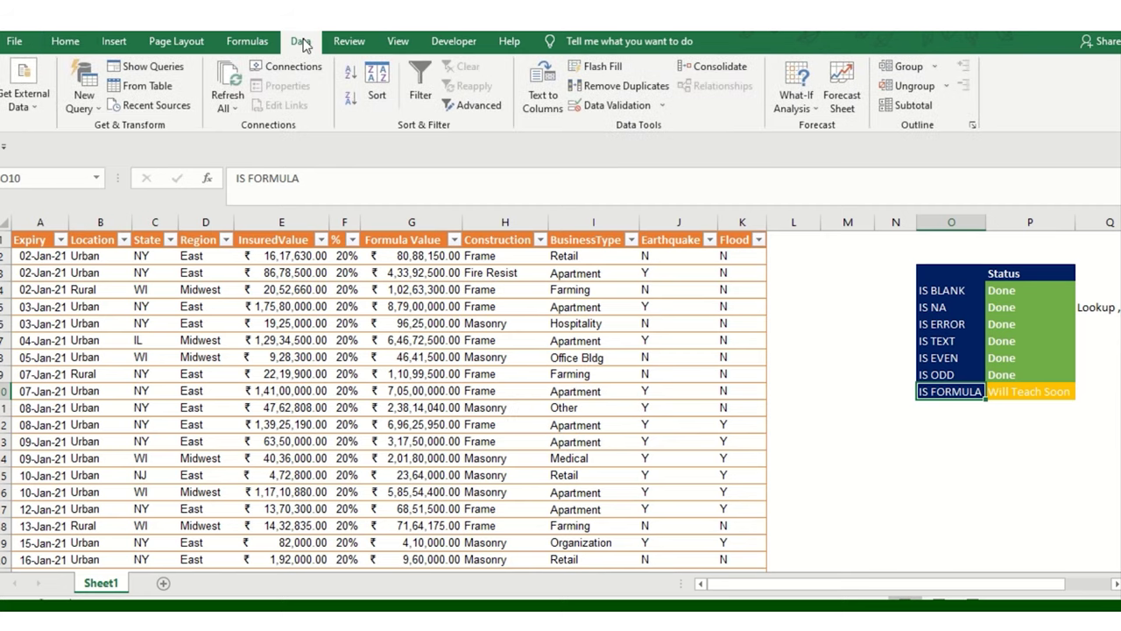
pyautogui.click(809, 340)
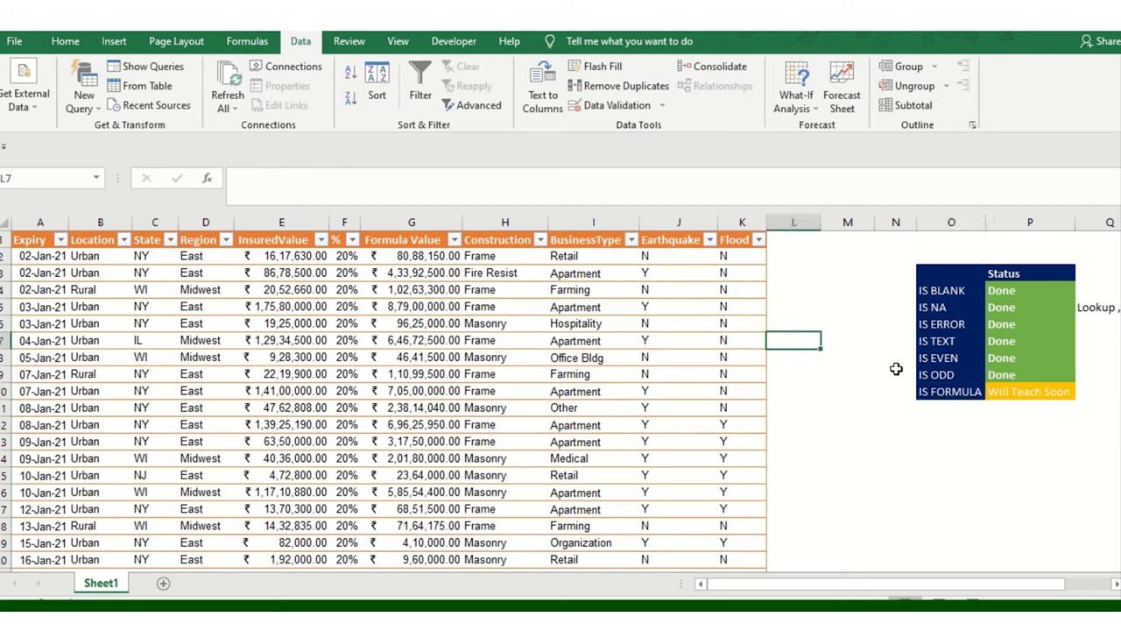
pyautogui.click(348, 42)
pyautogui.click(399, 41)
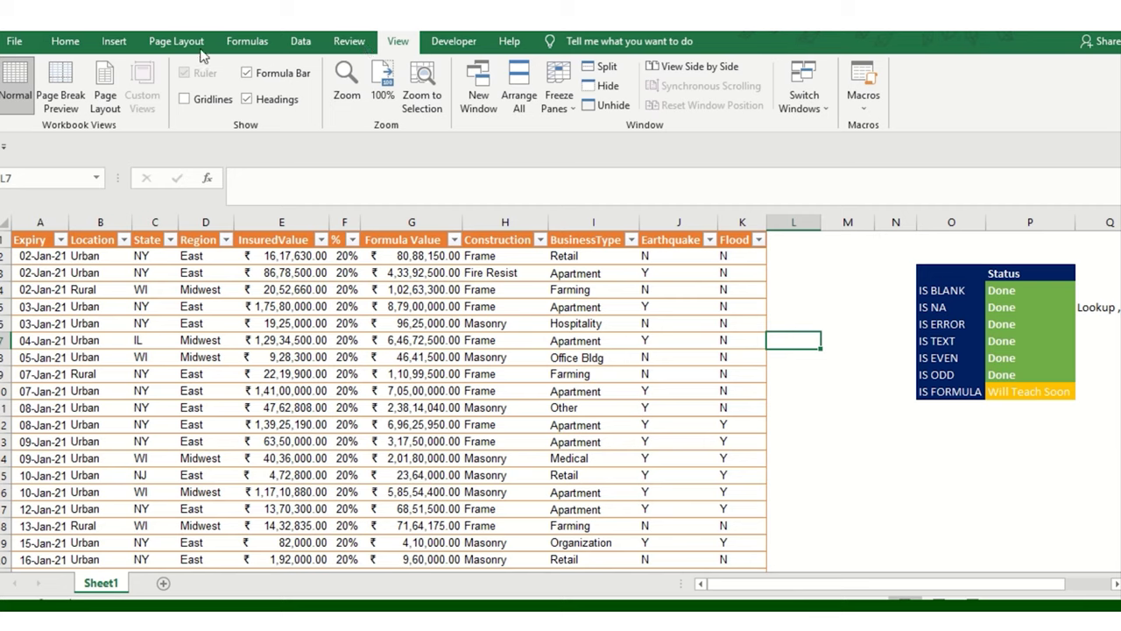
pyautogui.click(158, 44)
pyautogui.click(114, 42)
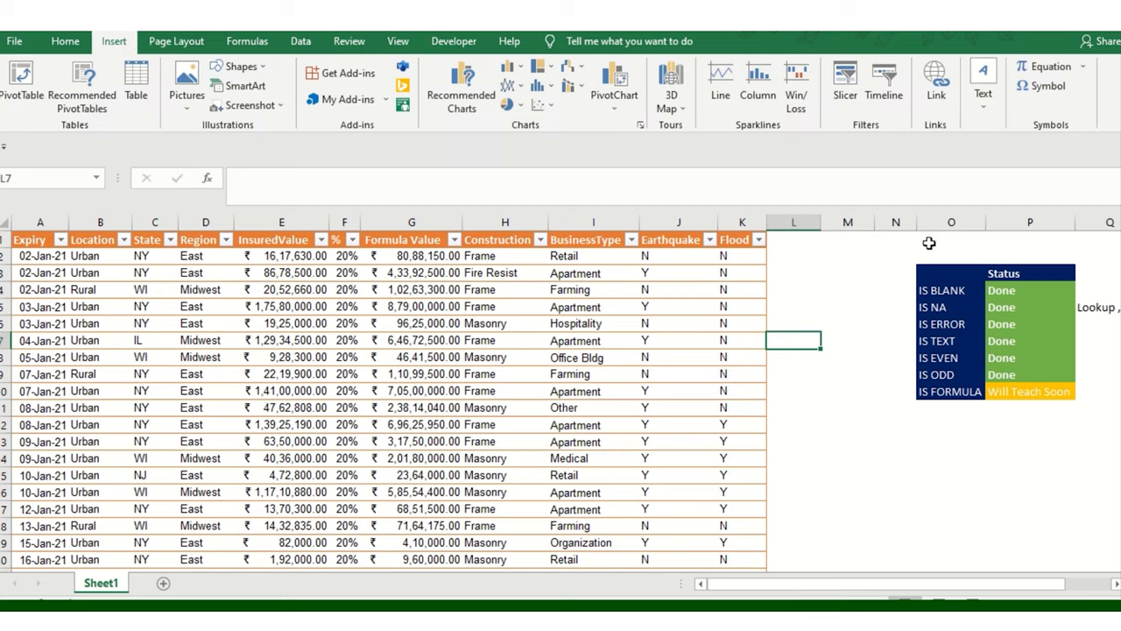
pyautogui.click(803, 393)
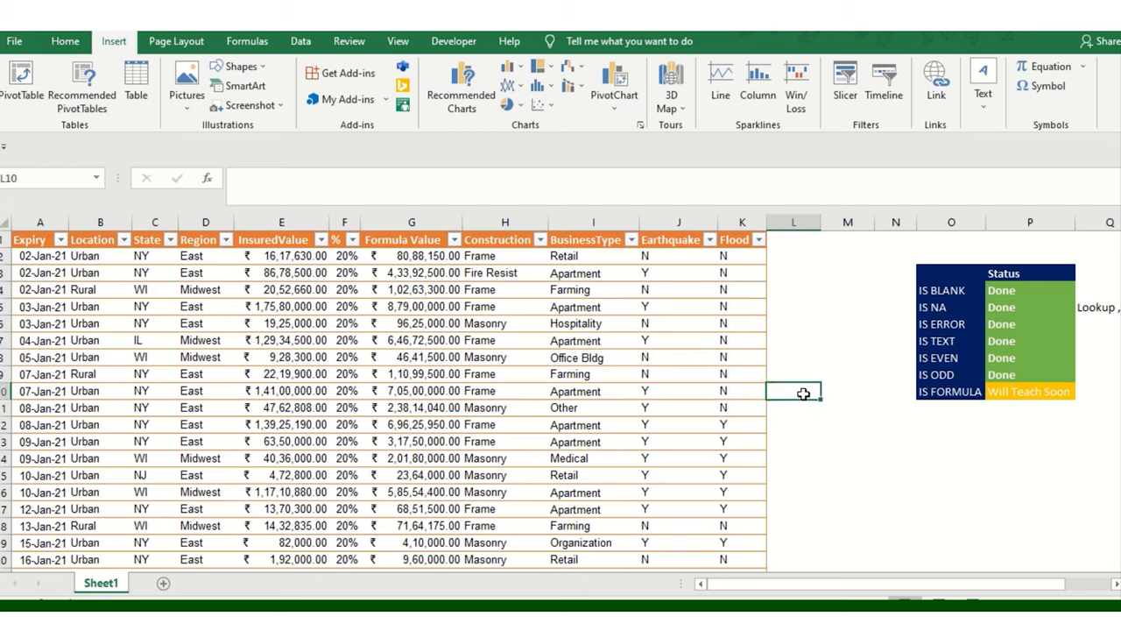
pyautogui.click(802, 262)
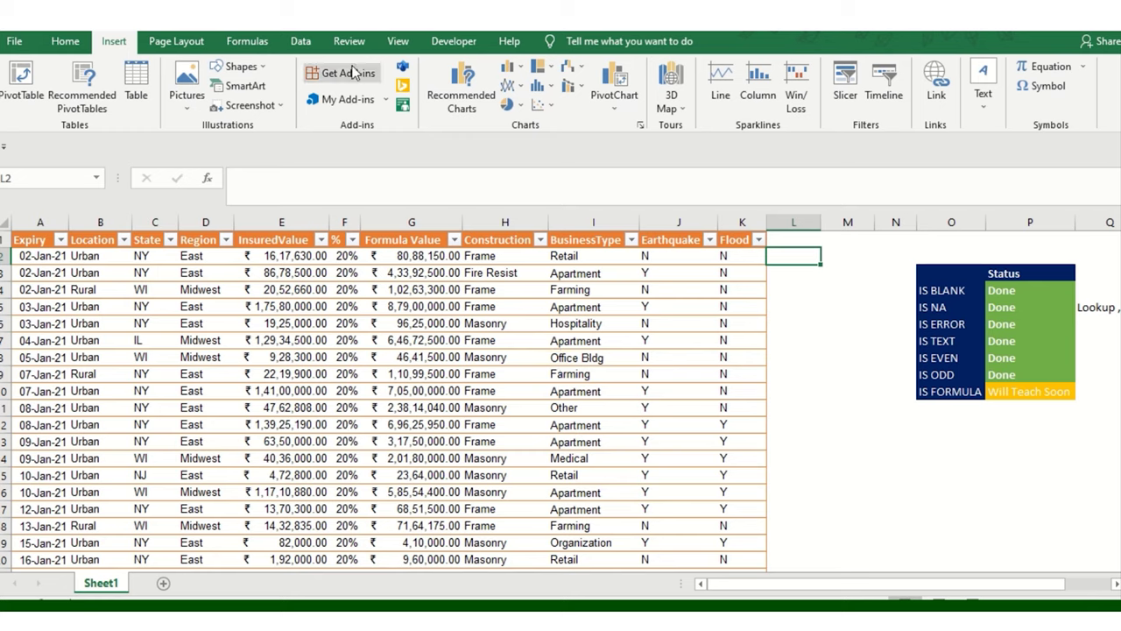
pyautogui.click(307, 44)
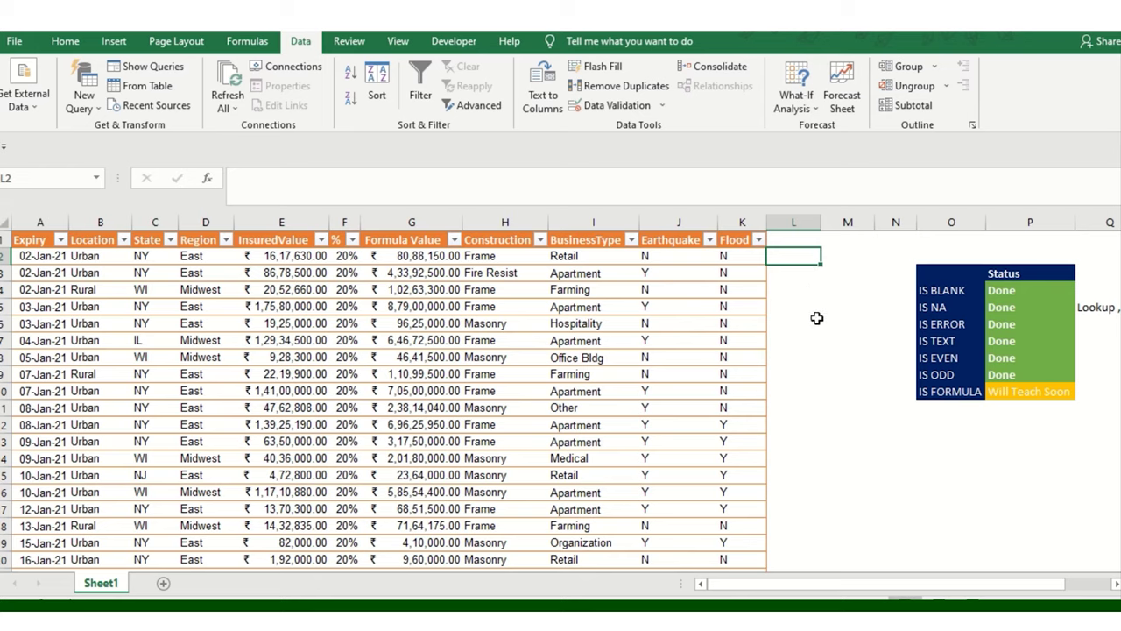
pyautogui.click(999, 385)
pyautogui.click(945, 392)
# Enter =ISFORMULA(G2) in M3, returning TRUE for the calculated Formula Value
pyautogui.click(800, 275)
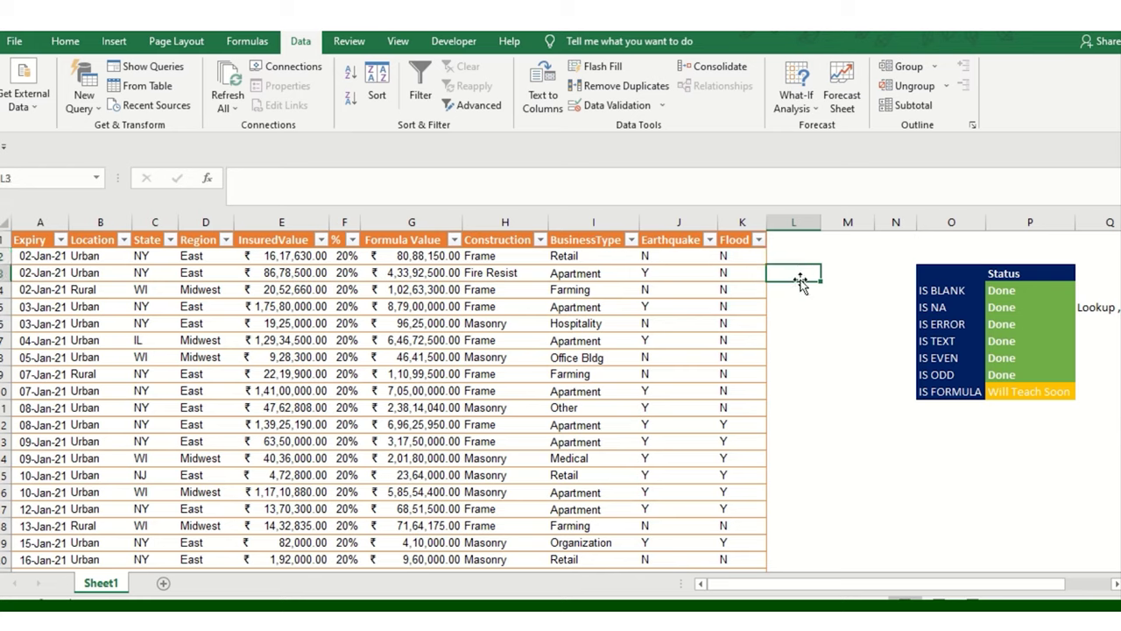
pyautogui.click(824, 273)
pyautogui.write('=')
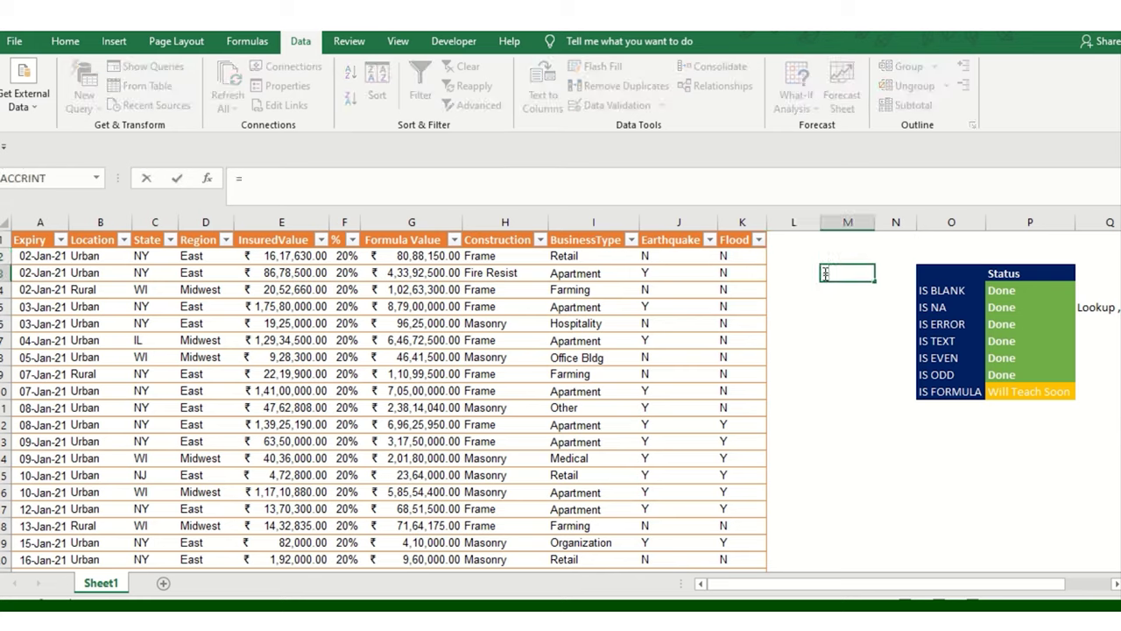
pyautogui.write('isf')
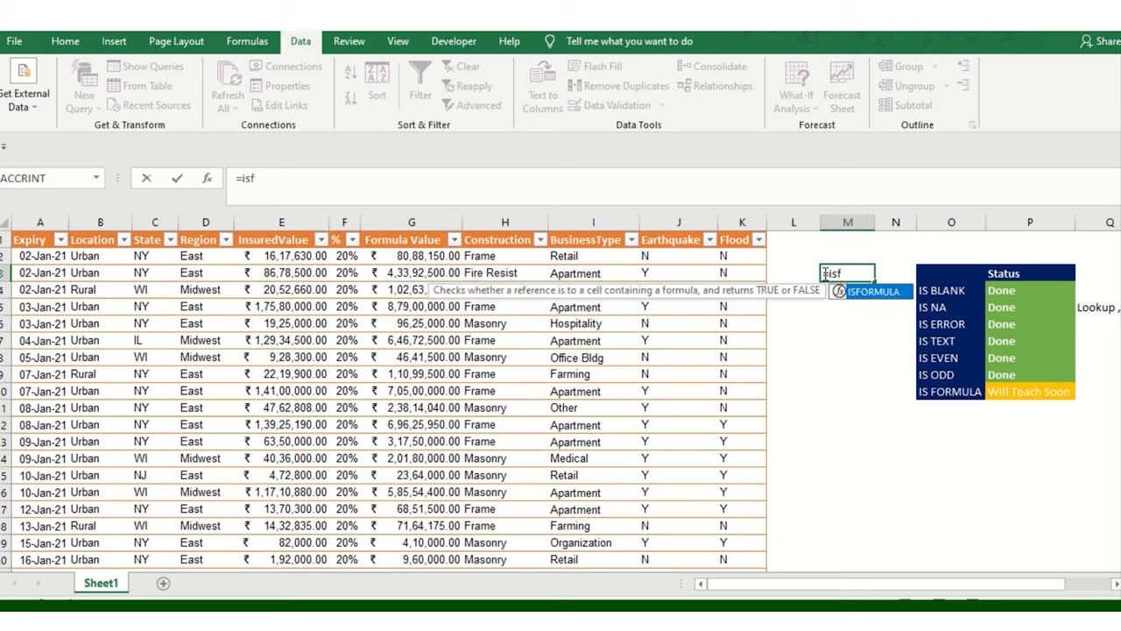
pyautogui.doubleClick(876, 291)
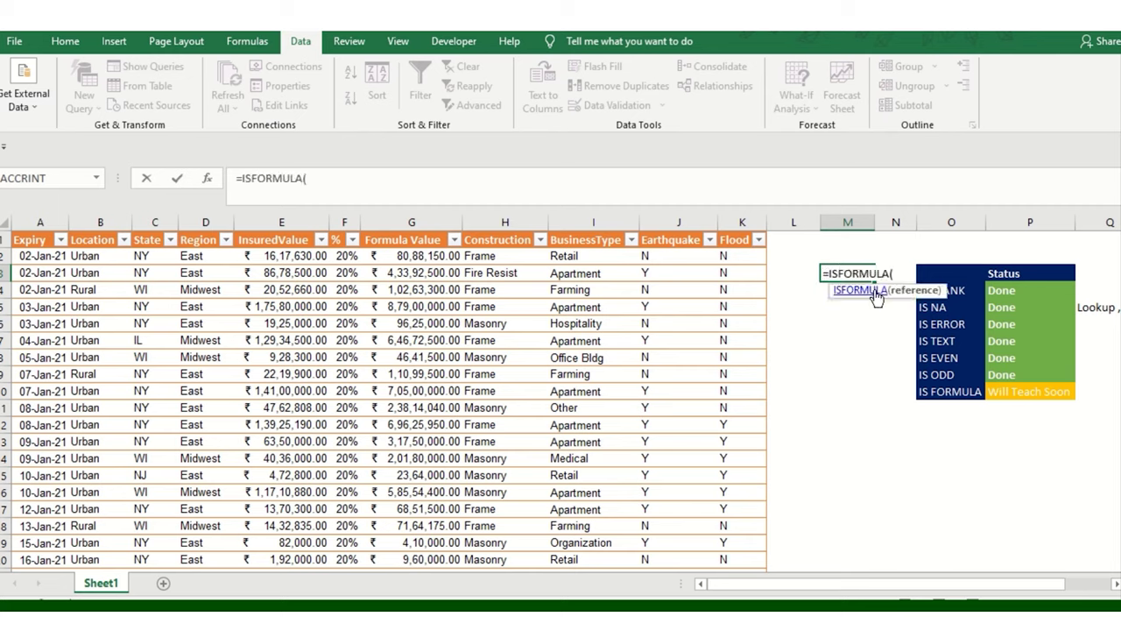
pyautogui.click(434, 256)
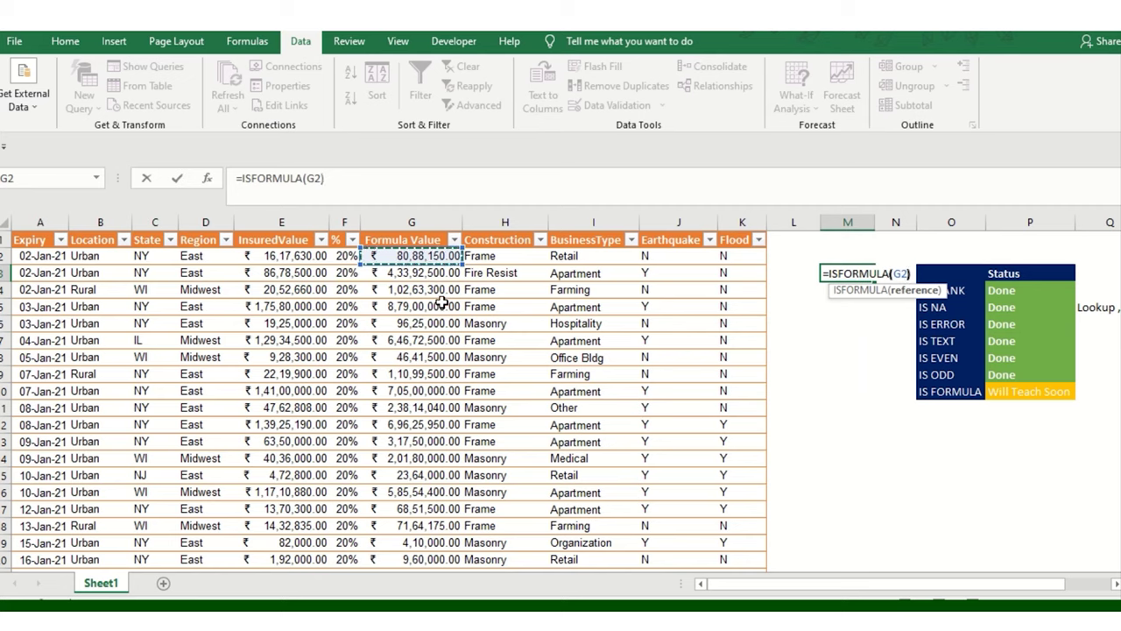
pyautogui.press('Return')
pyautogui.click(832, 272)
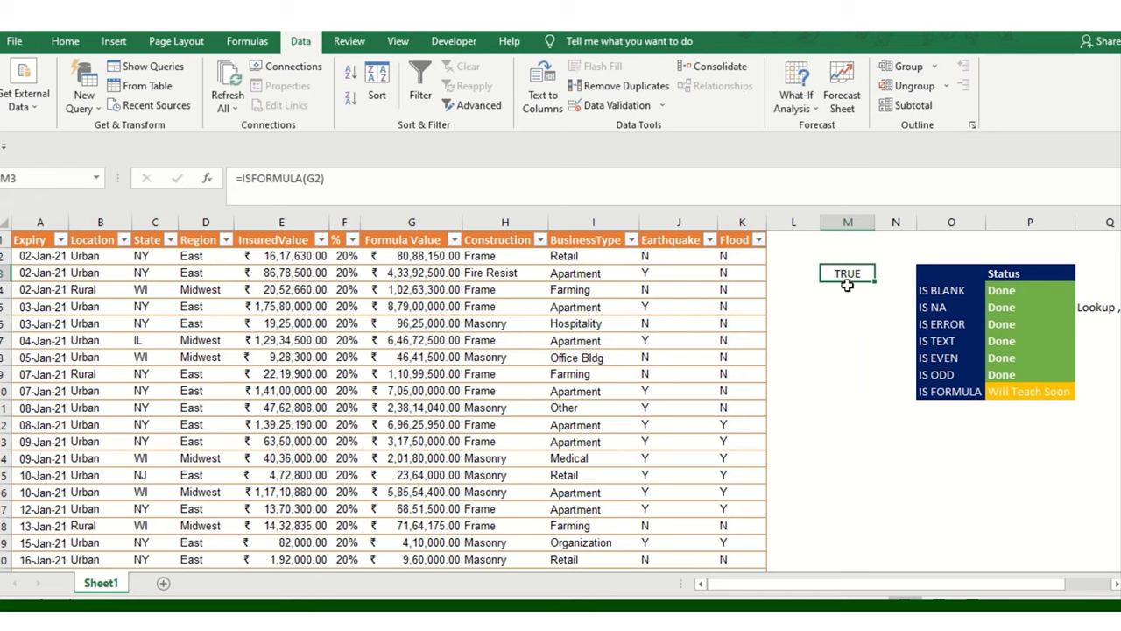
# Enter =ISFORMULA(E2) in N3, returning FALSE for the typed InsuredValue
pyautogui.click(885, 276)
pyautogui.write('=')
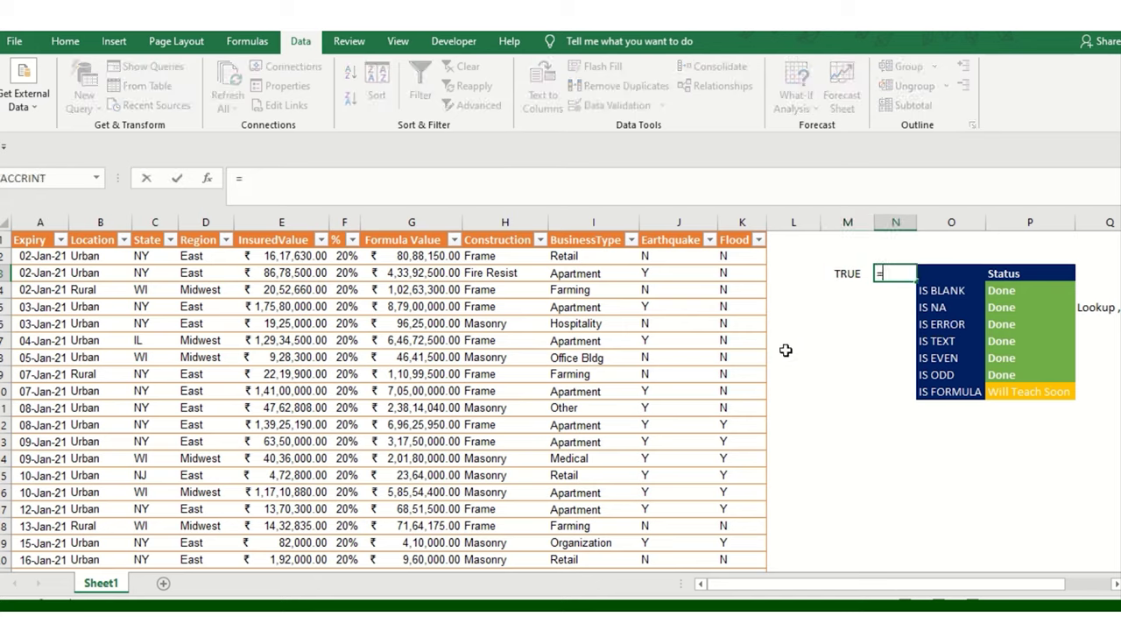
pyautogui.write('is')
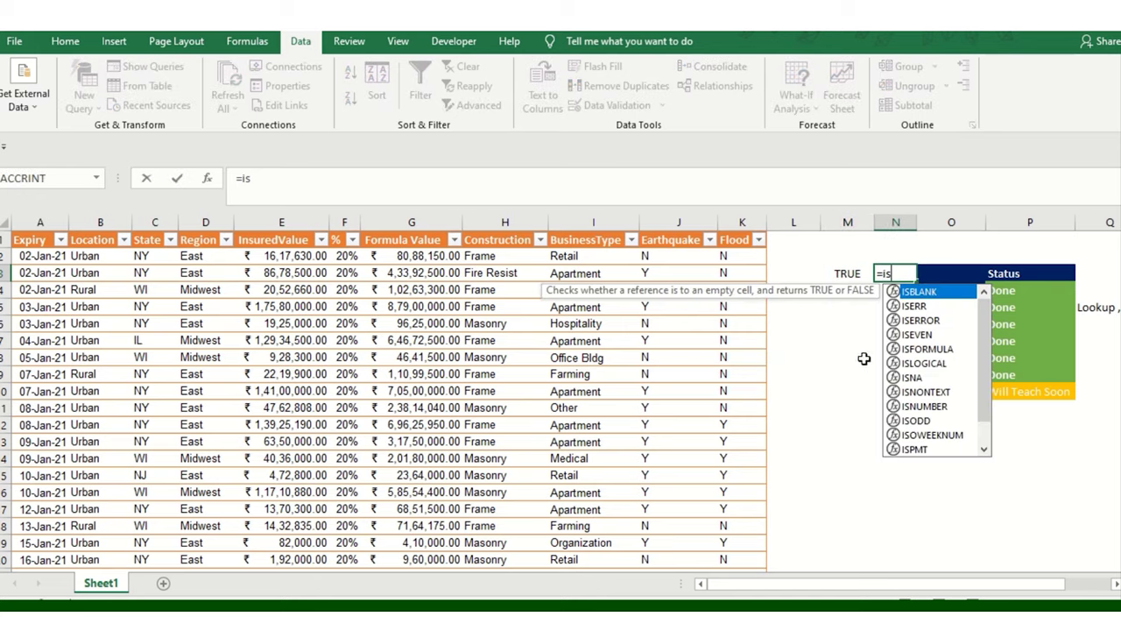
pyautogui.doubleClick(931, 349)
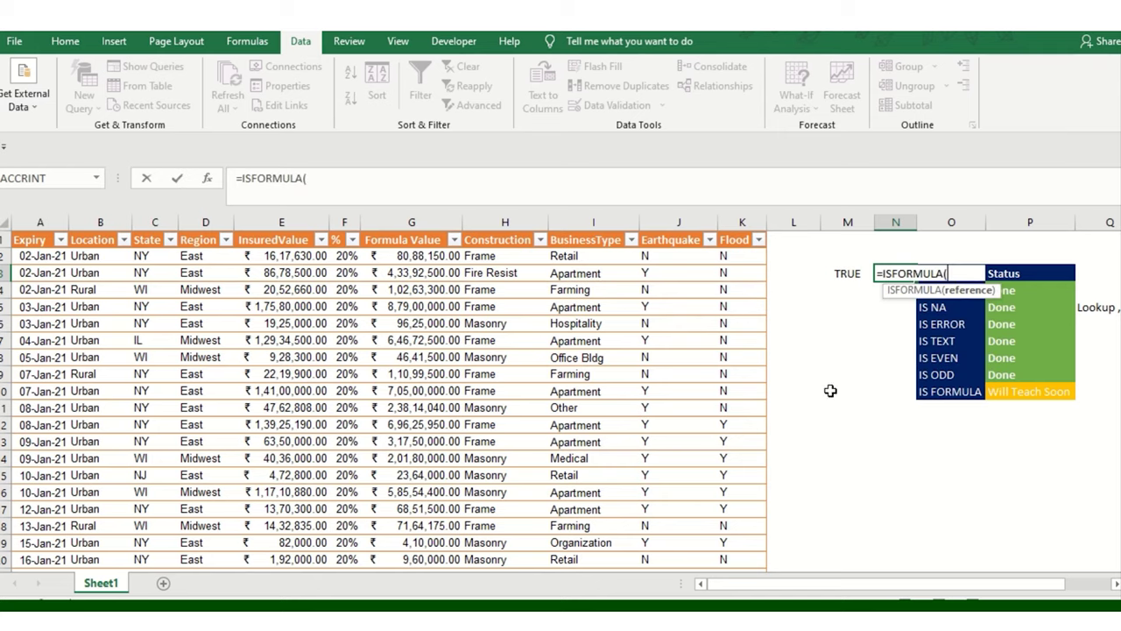
pyautogui.click(490, 255)
pyautogui.click(307, 255)
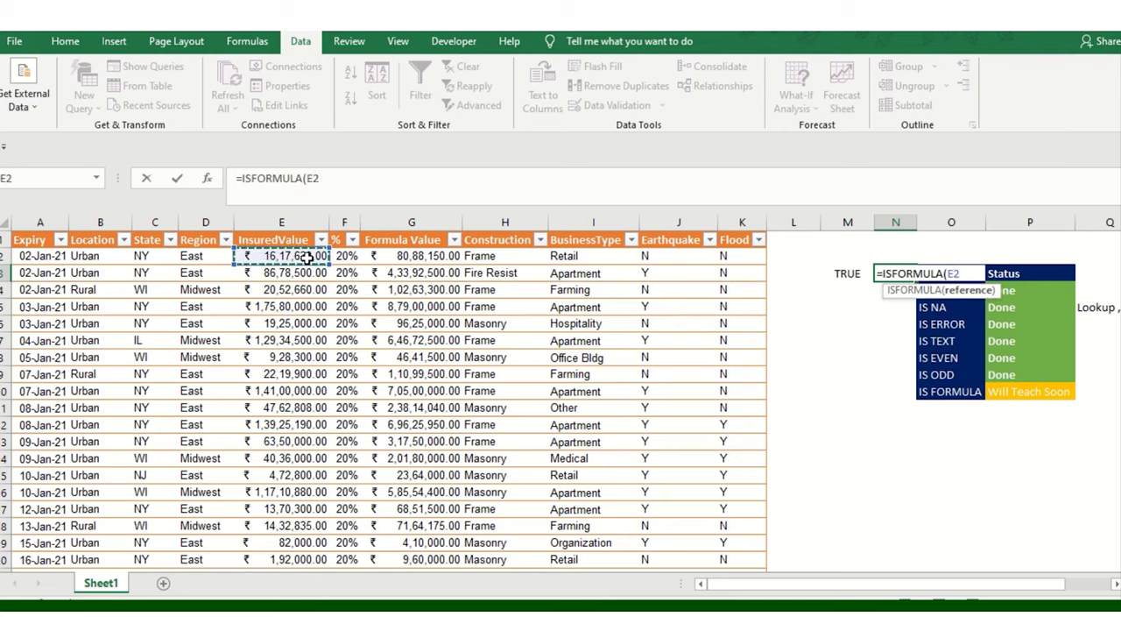
pyautogui.write(')')
pyautogui.press('Return')
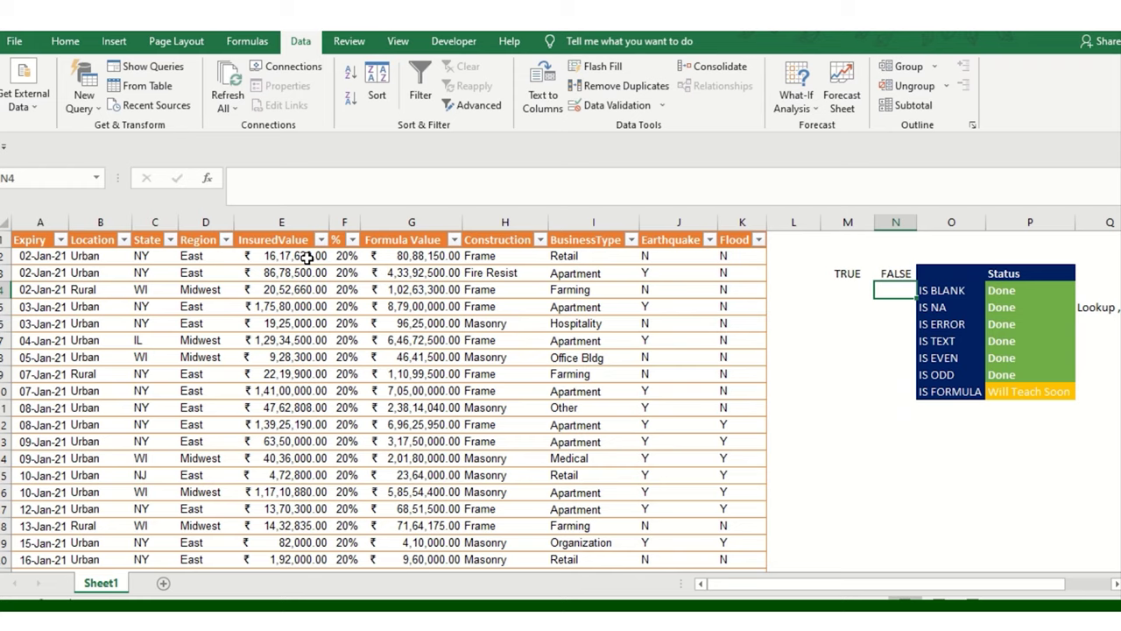
pyautogui.click(846, 275)
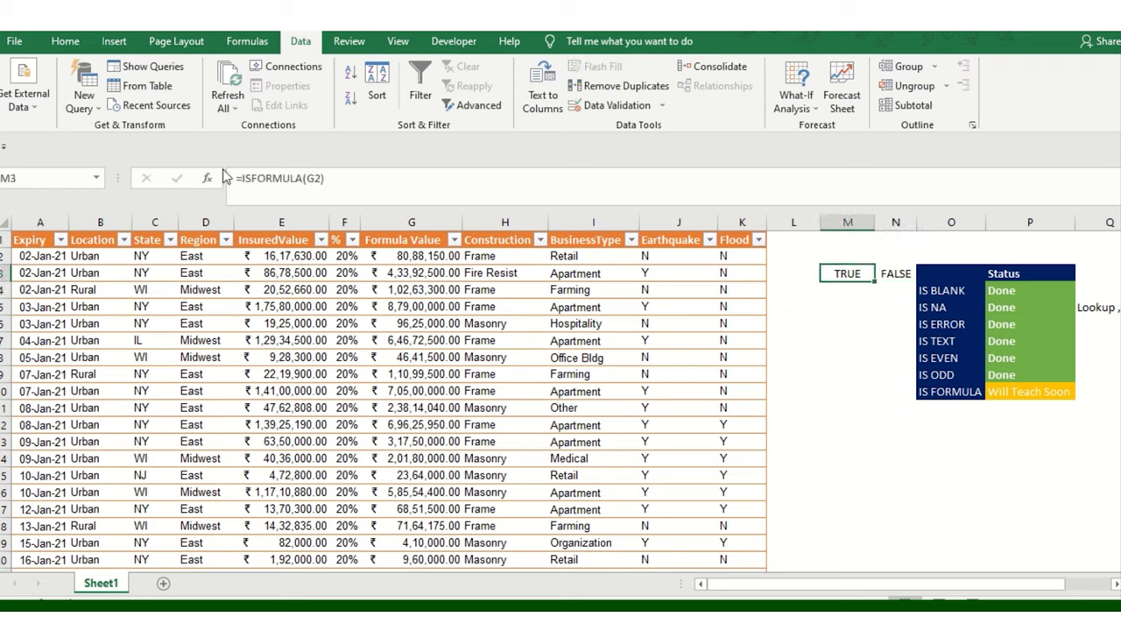
pyautogui.click(426, 256)
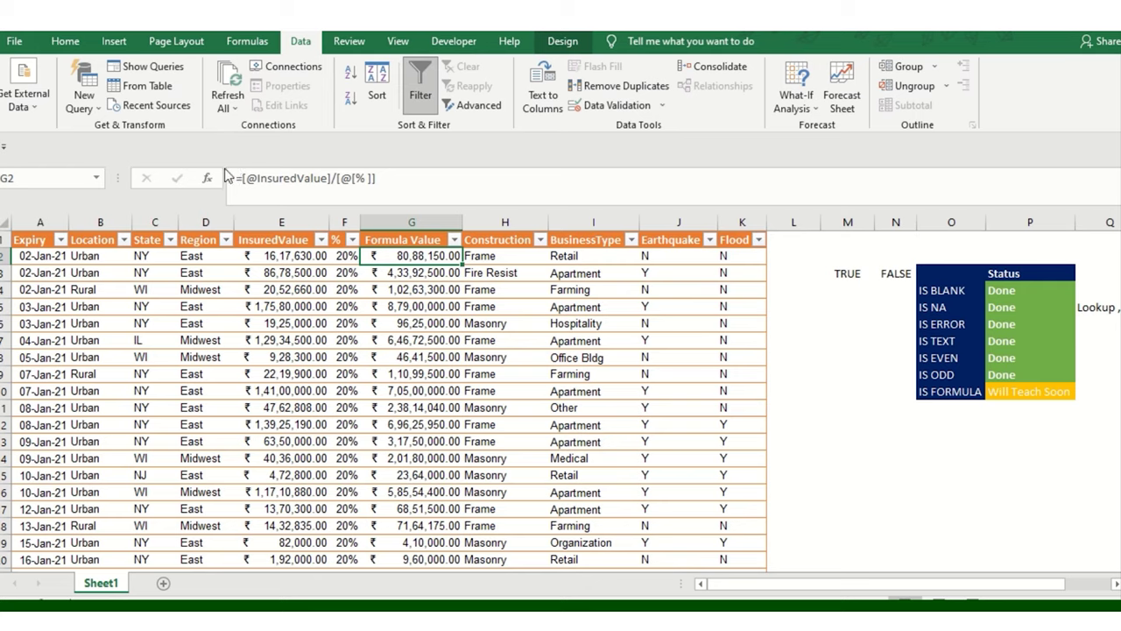
pyautogui.click(900, 277)
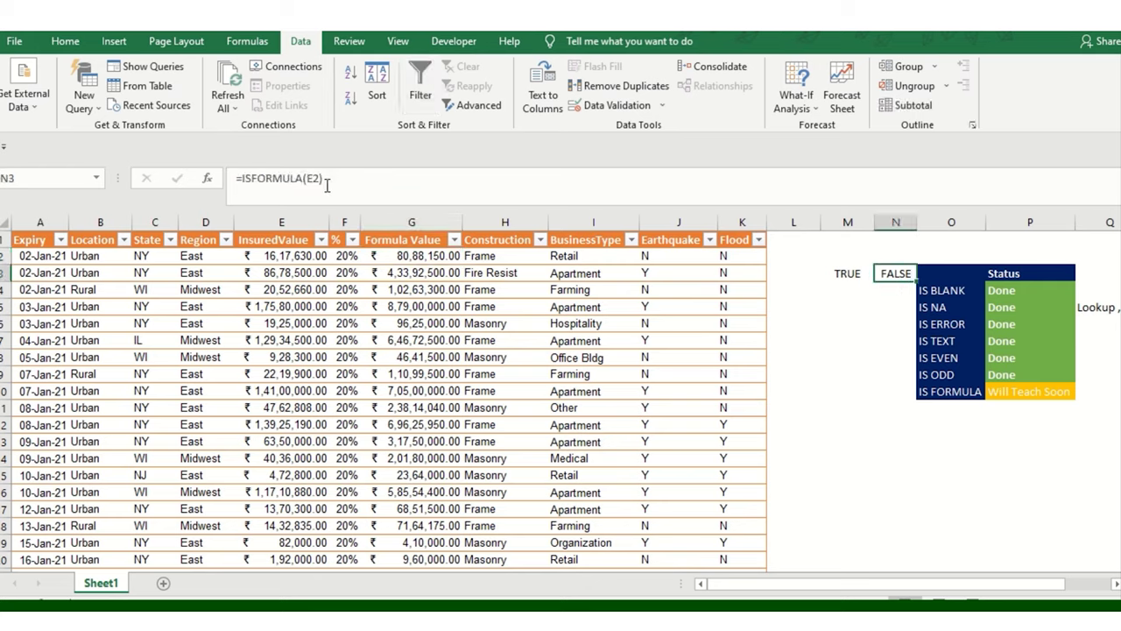
pyautogui.click(280, 262)
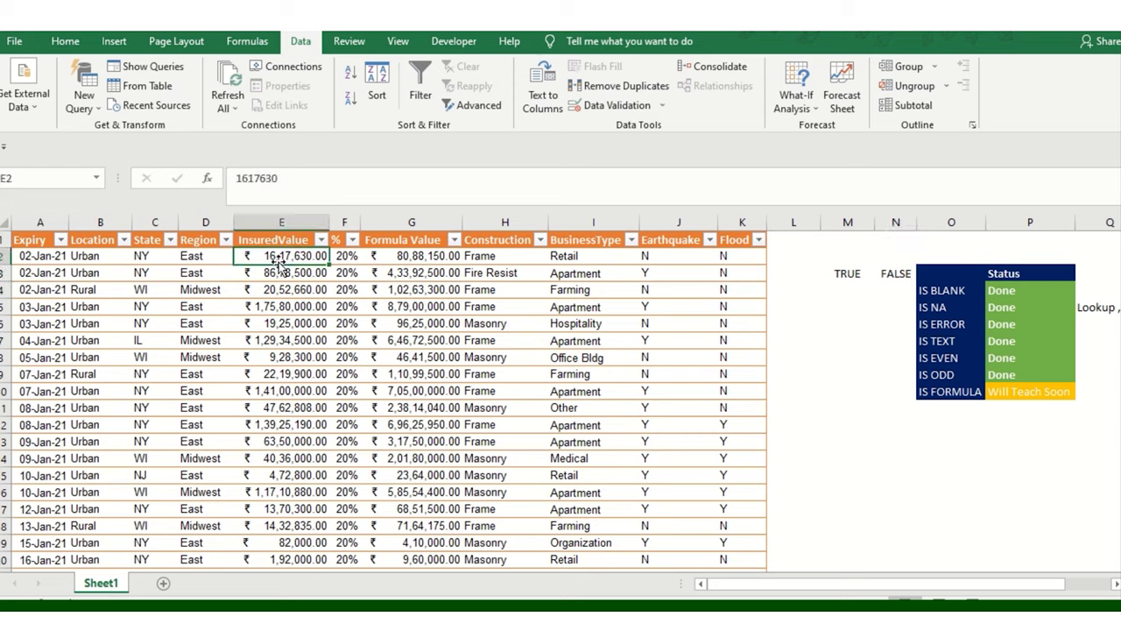
pyautogui.press('Down')
pyautogui.press('Down')
pyautogui.press('Down')
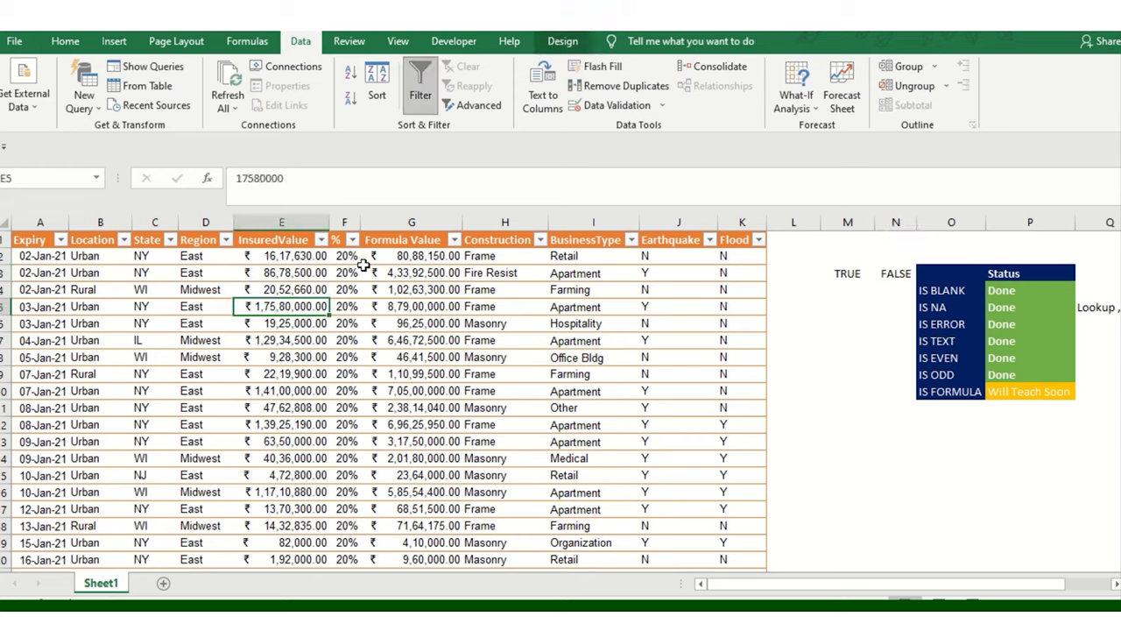
pyautogui.click(385, 303)
pyautogui.click(293, 302)
pyautogui.click(389, 307)
pyautogui.click(342, 275)
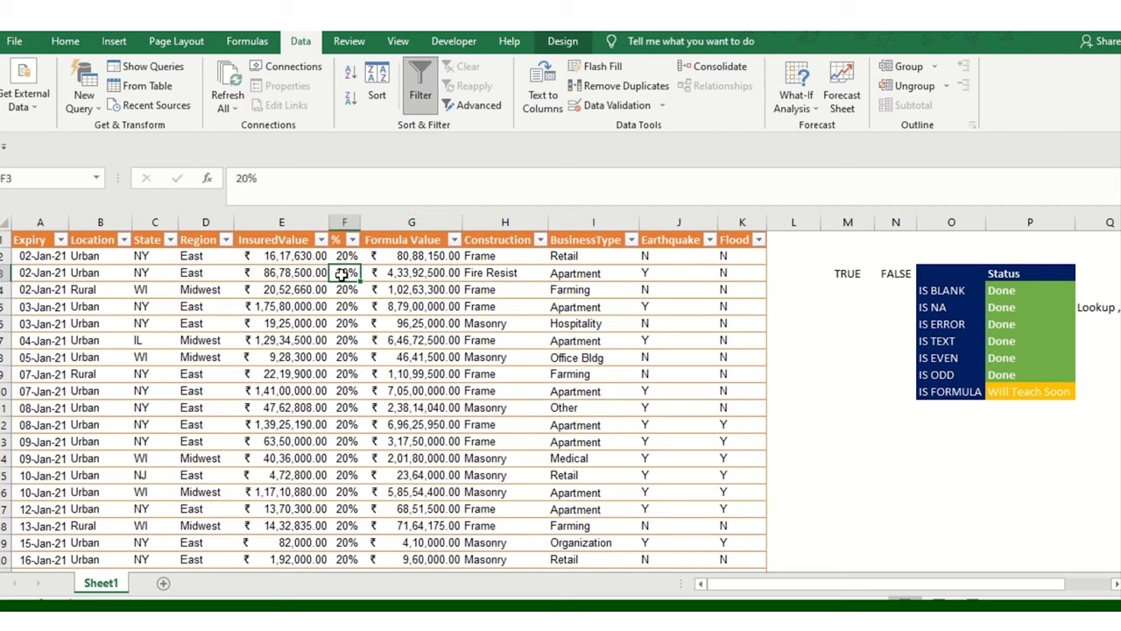
pyautogui.moveTo(1007, 375); pyautogui.dragTo(1014, 391)
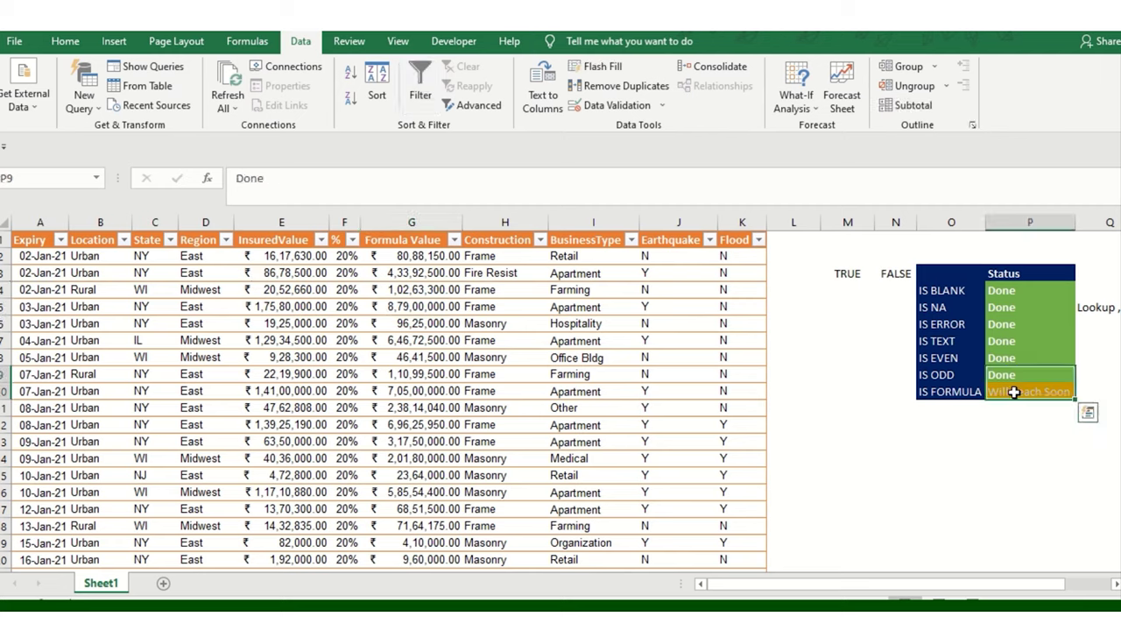
# Fill Done down into P10 so IS FORMULA is marked Done
pyautogui.hotkey('ctrl', 'd')
pyautogui.click(963, 421)
pyautogui.moveTo(943, 290); pyautogui.dragTo(1026, 387)
pyautogui.click(847, 425)
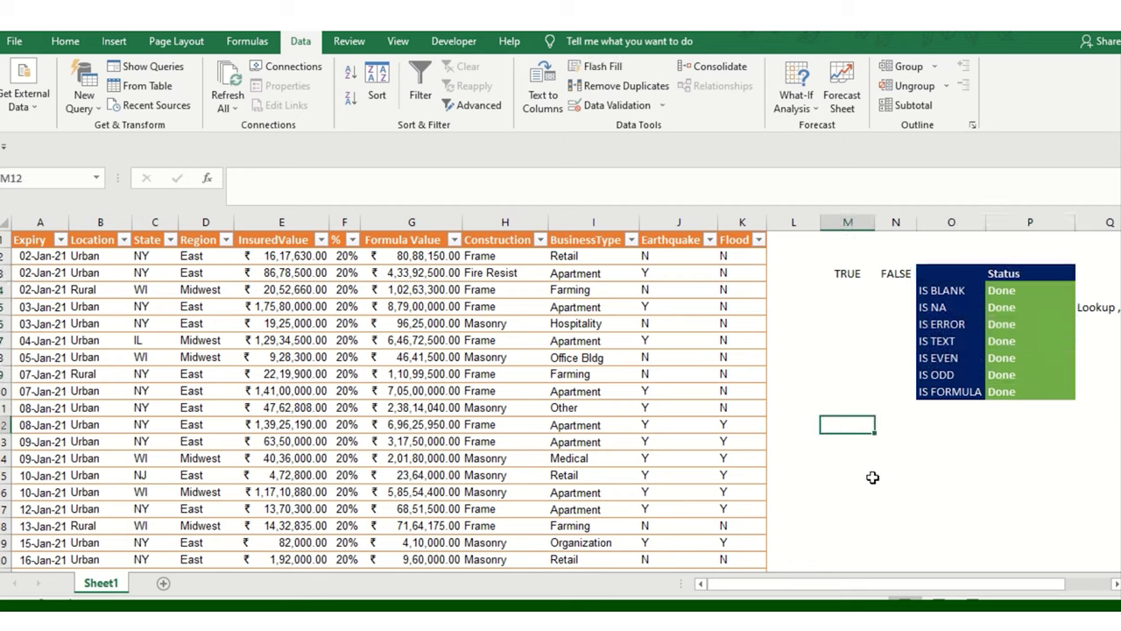
pyautogui.click(846, 458)
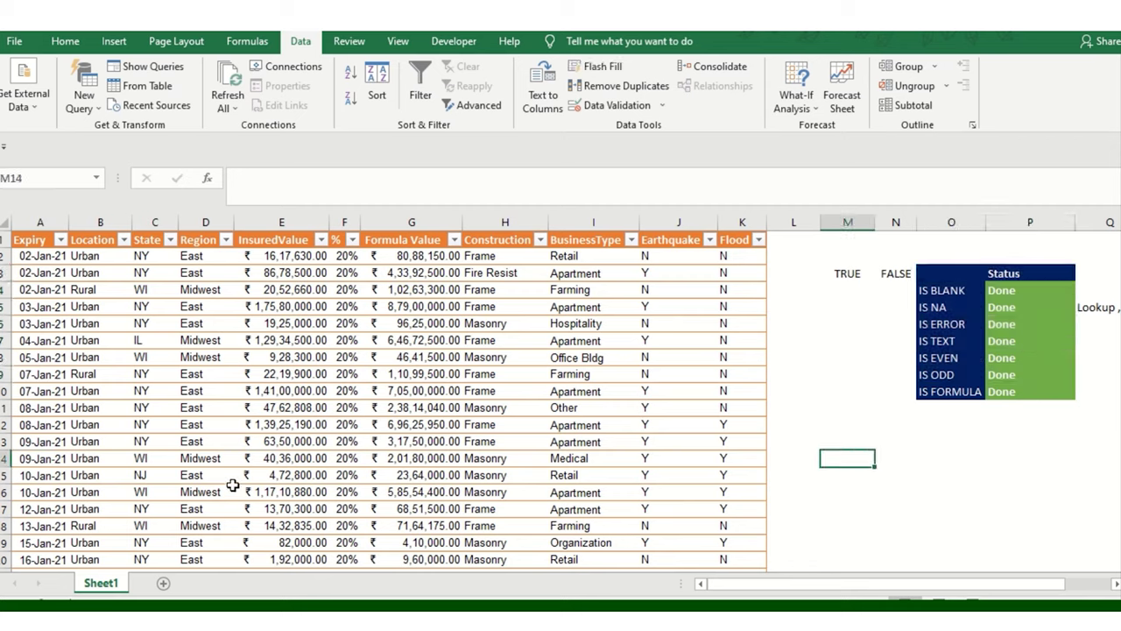